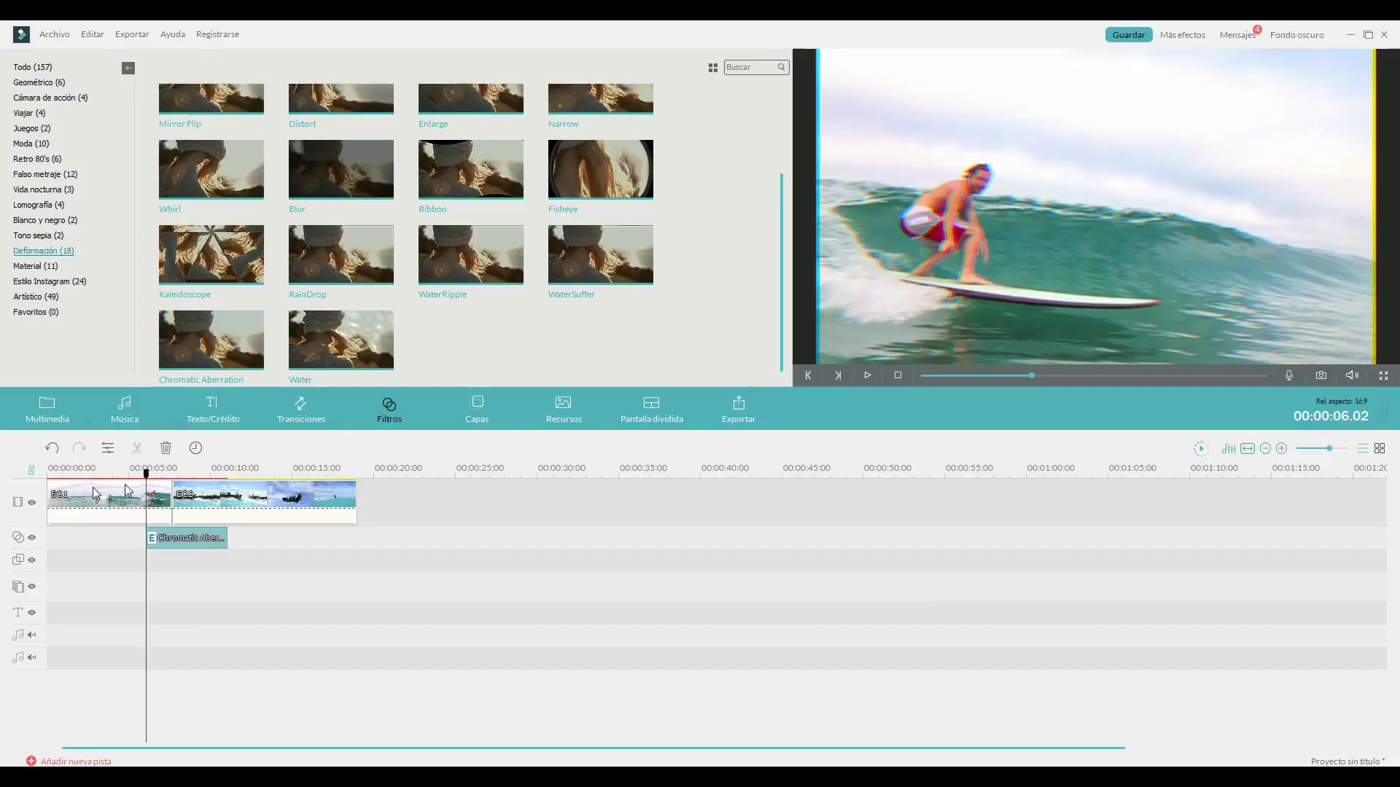
Step: Shorten the Chromatic Aberration filter to end near 9 s and preview the glitch from just before the cut
drag(224, 539, 202, 539)
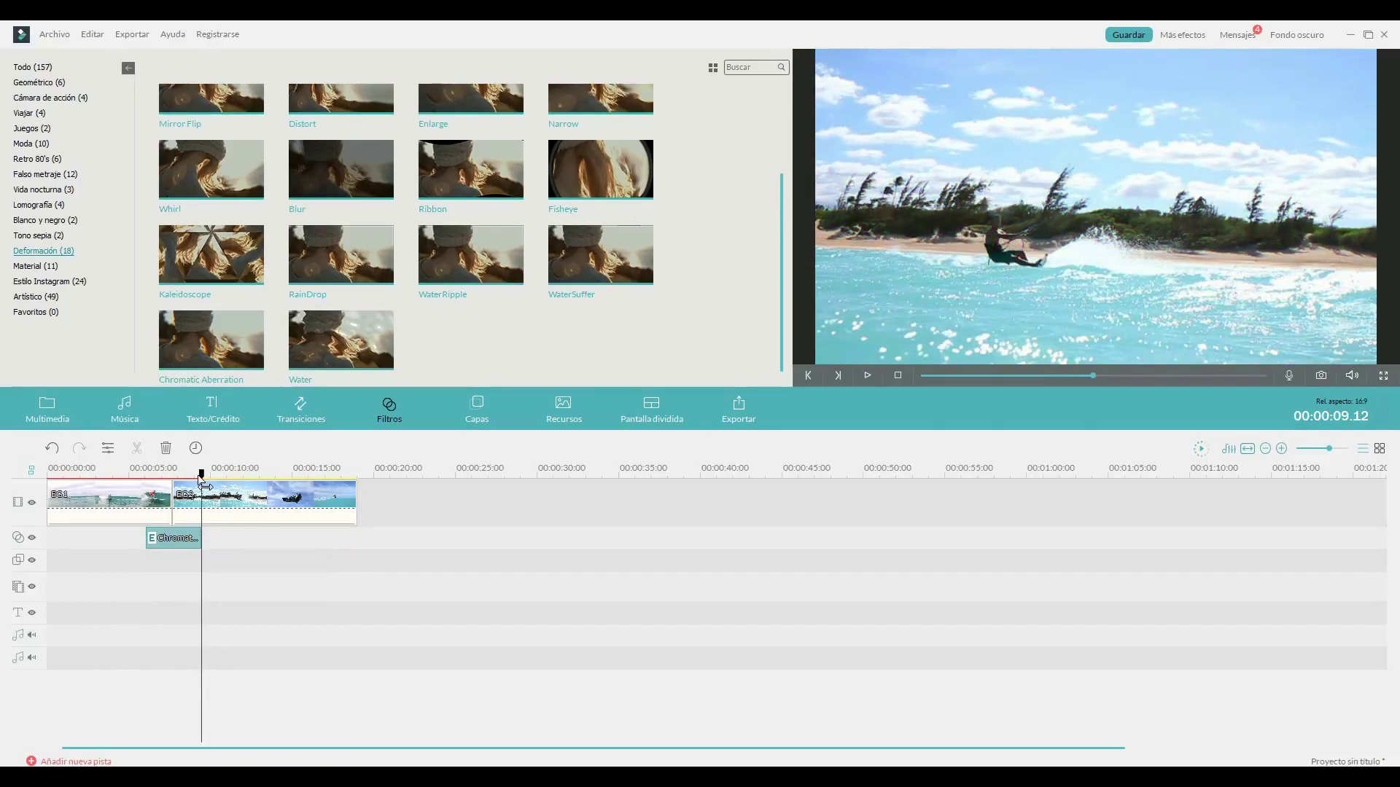
drag(205, 486, 132, 486)
click(868, 375)
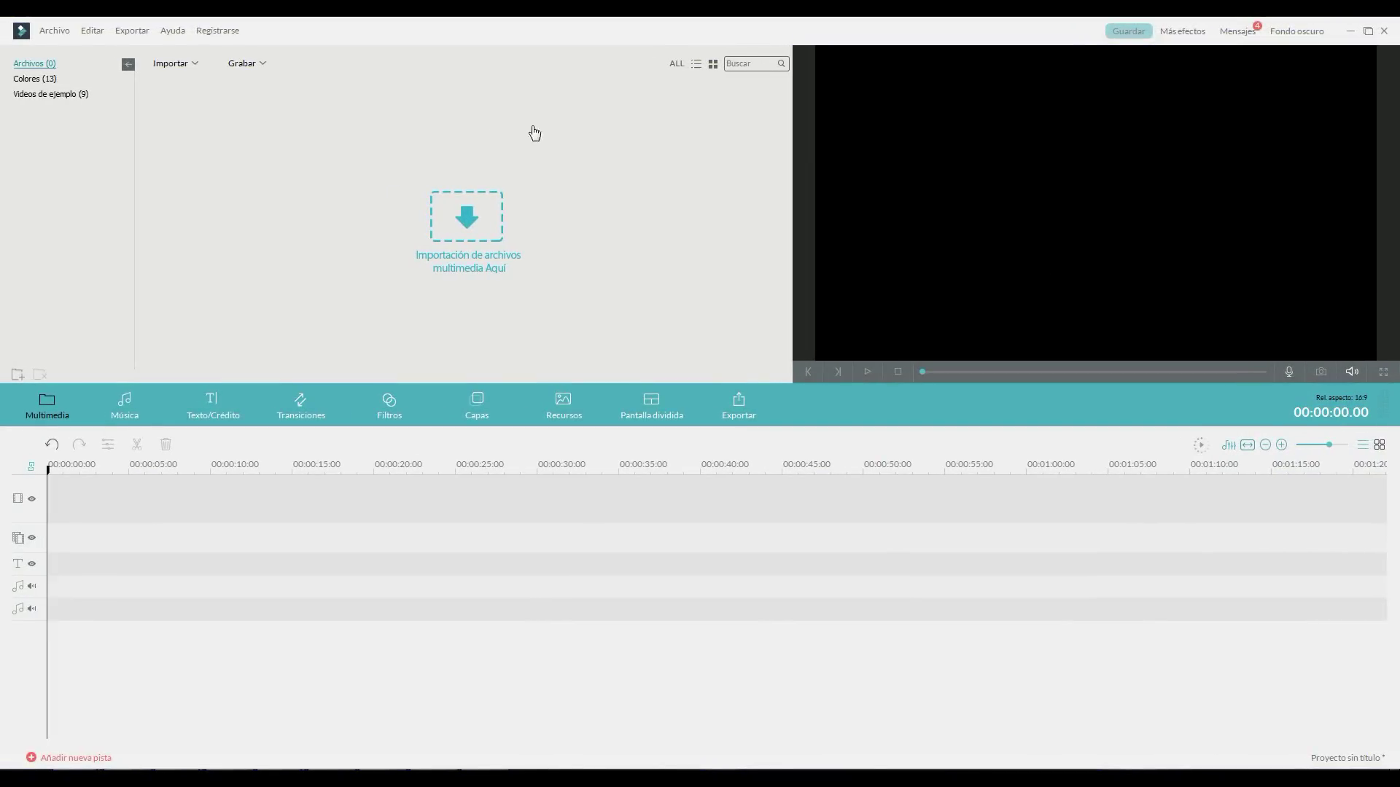
Step: Import EG1.mp4 and EG2.mov from the video clips folder via Importar archivos multimedia
click(184, 67)
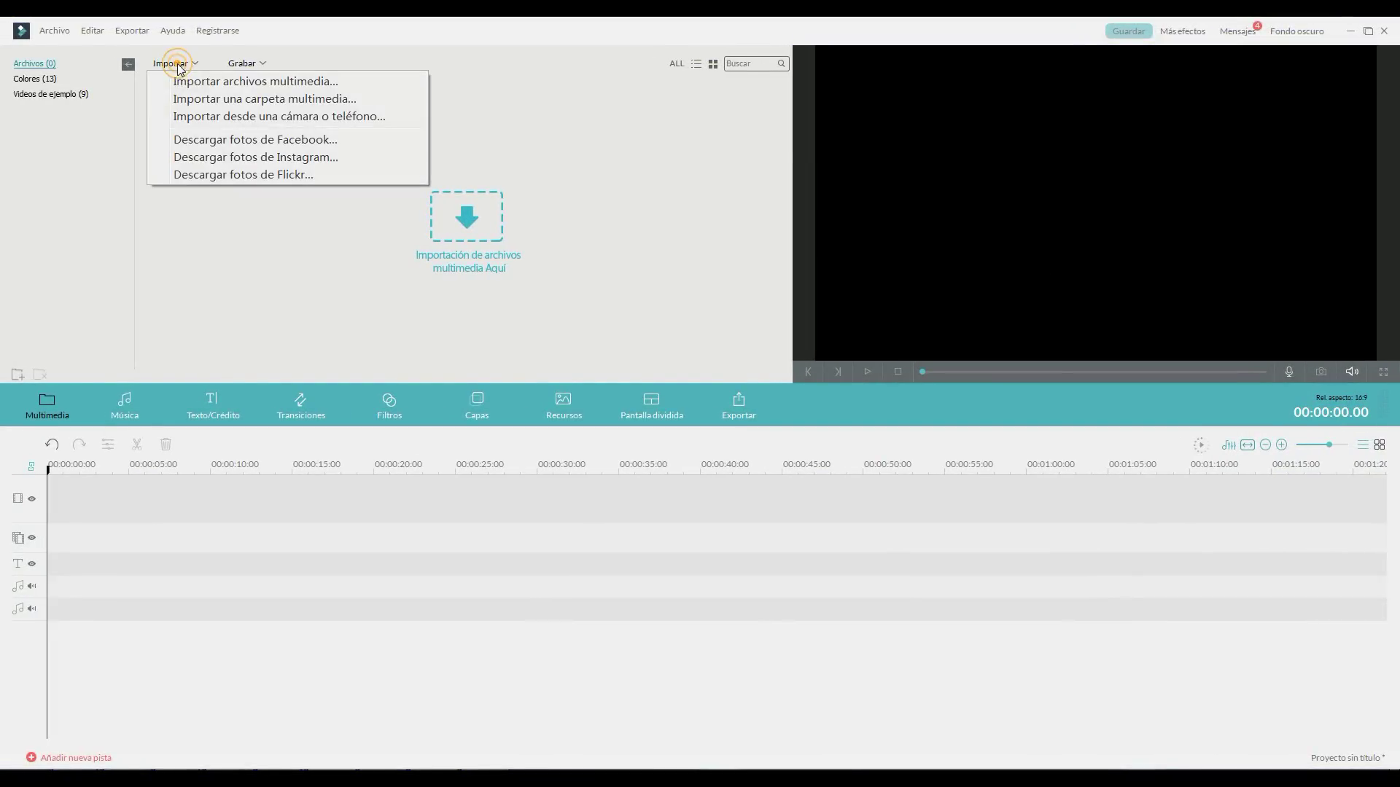
click(201, 81)
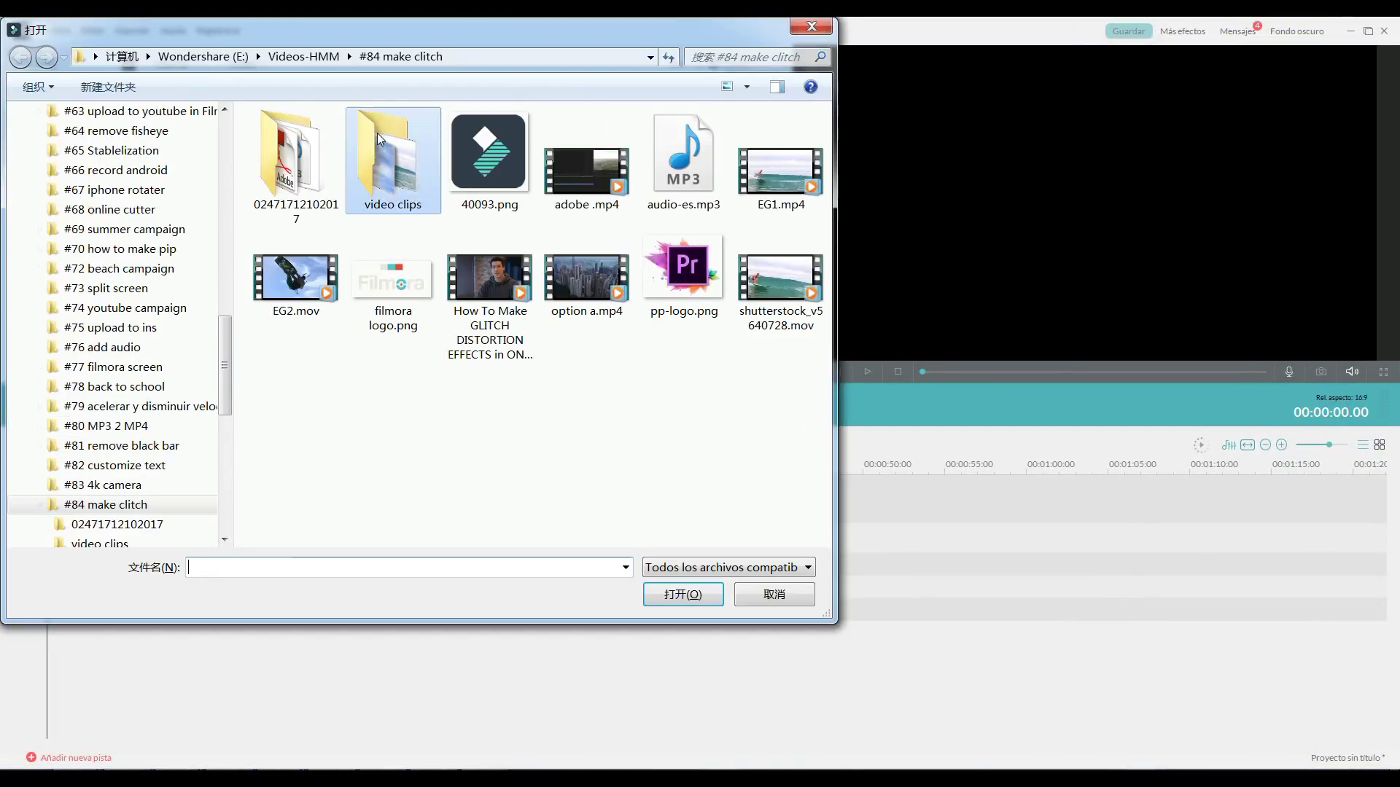
double_click(387, 157)
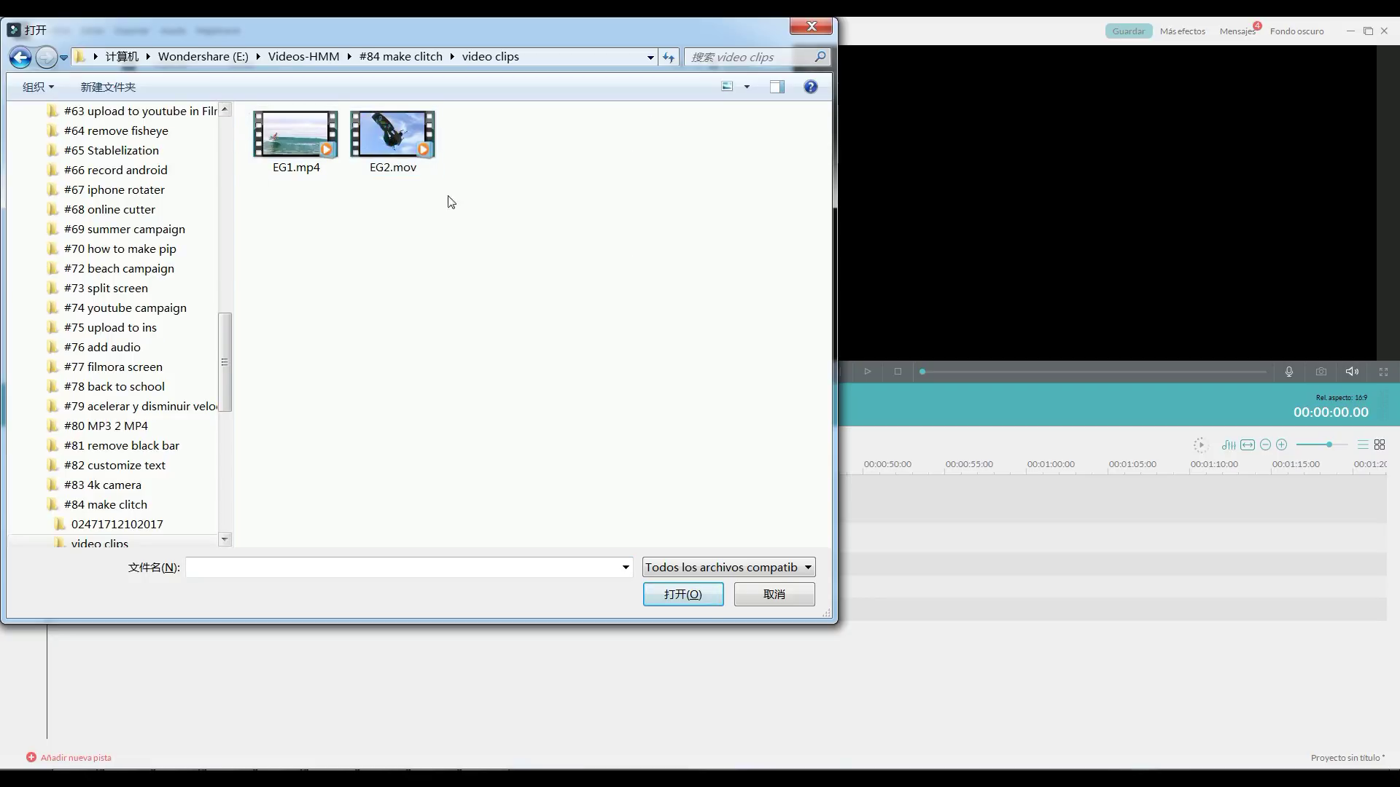
click(305, 149)
click(680, 587)
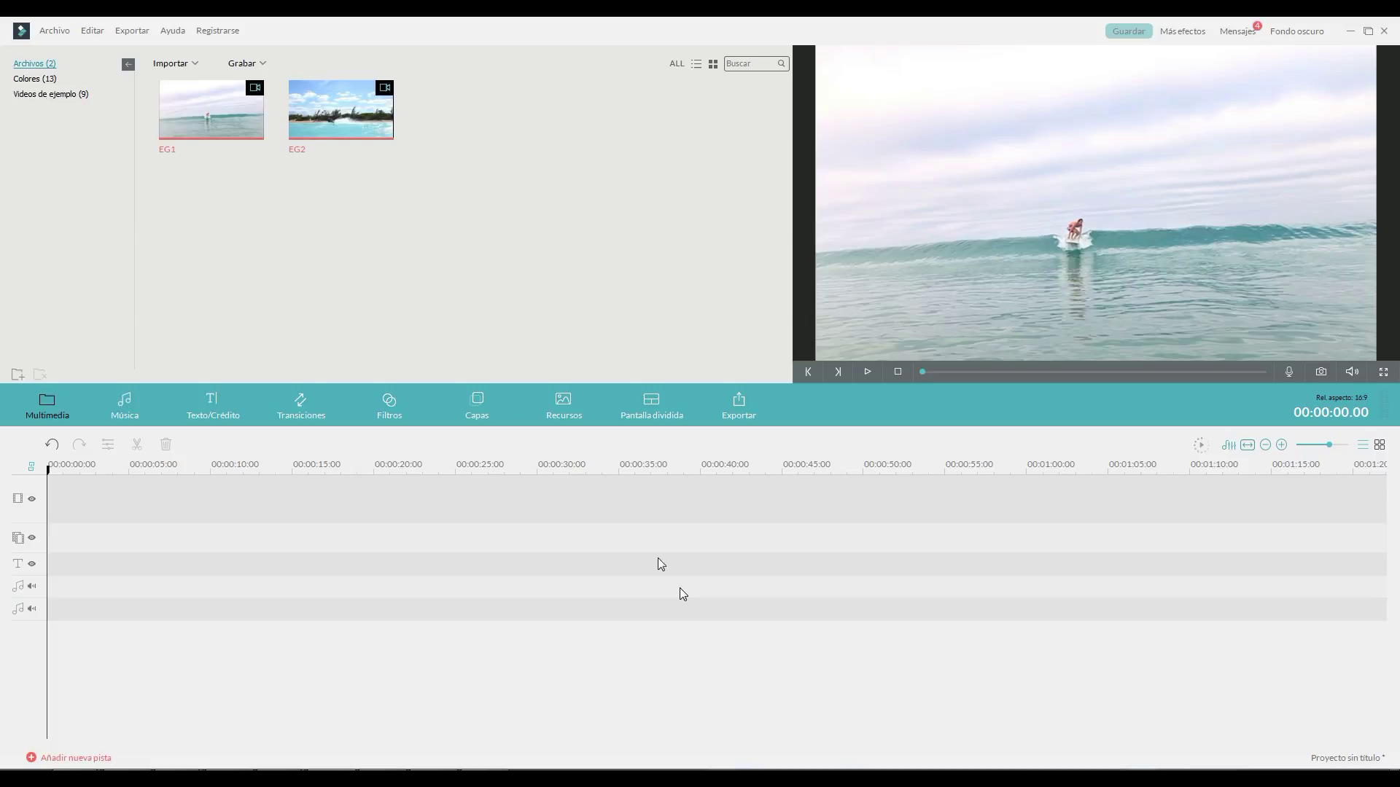
Step: Put EG1 then EG2 back to back on the video track and play the sequence briefly
click(459, 334)
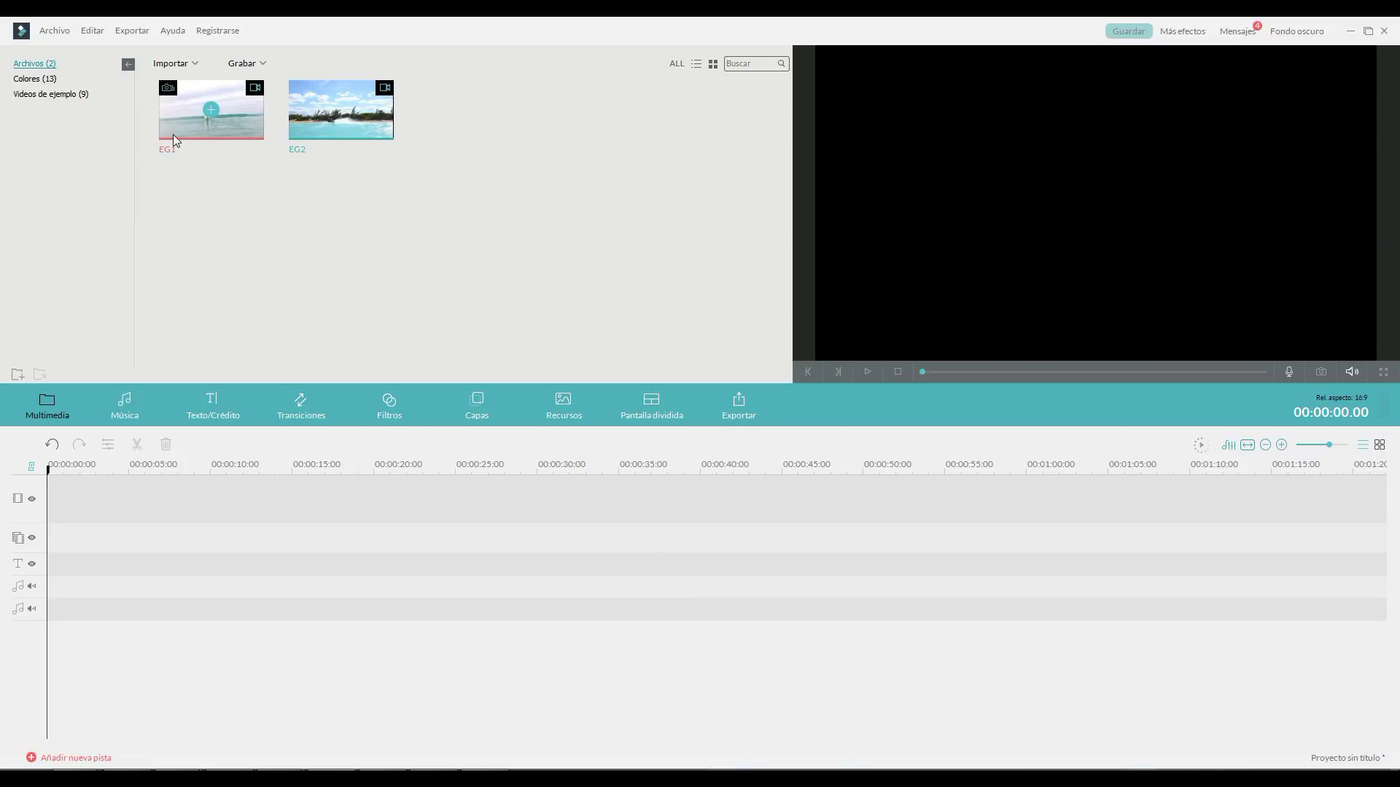
drag(174, 135, 81, 483)
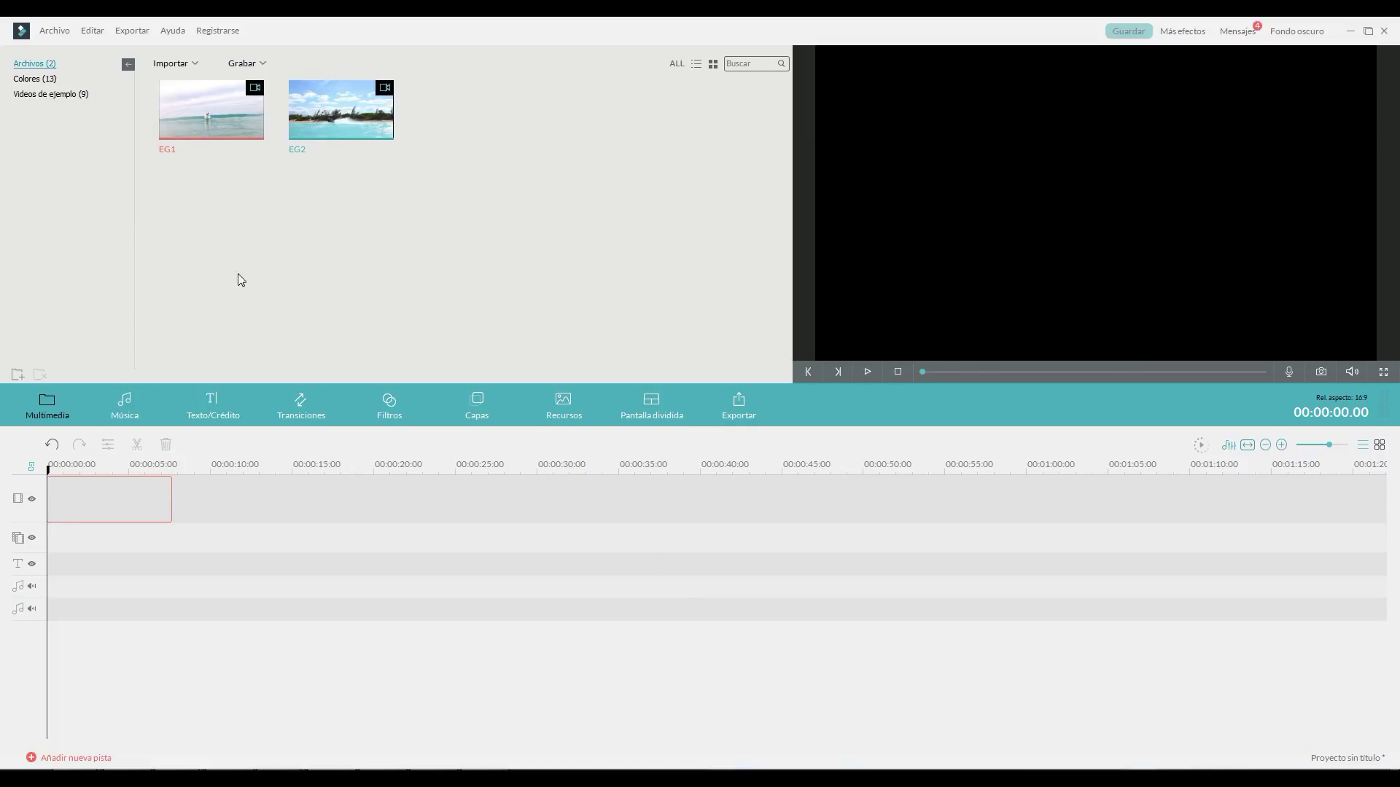
mouse_move(312, 116)
mouse_down()
mouse_move(221, 453)
mouse_move(194, 488)
mouse_move(154, 470)
mouse_up()
click(865, 371)
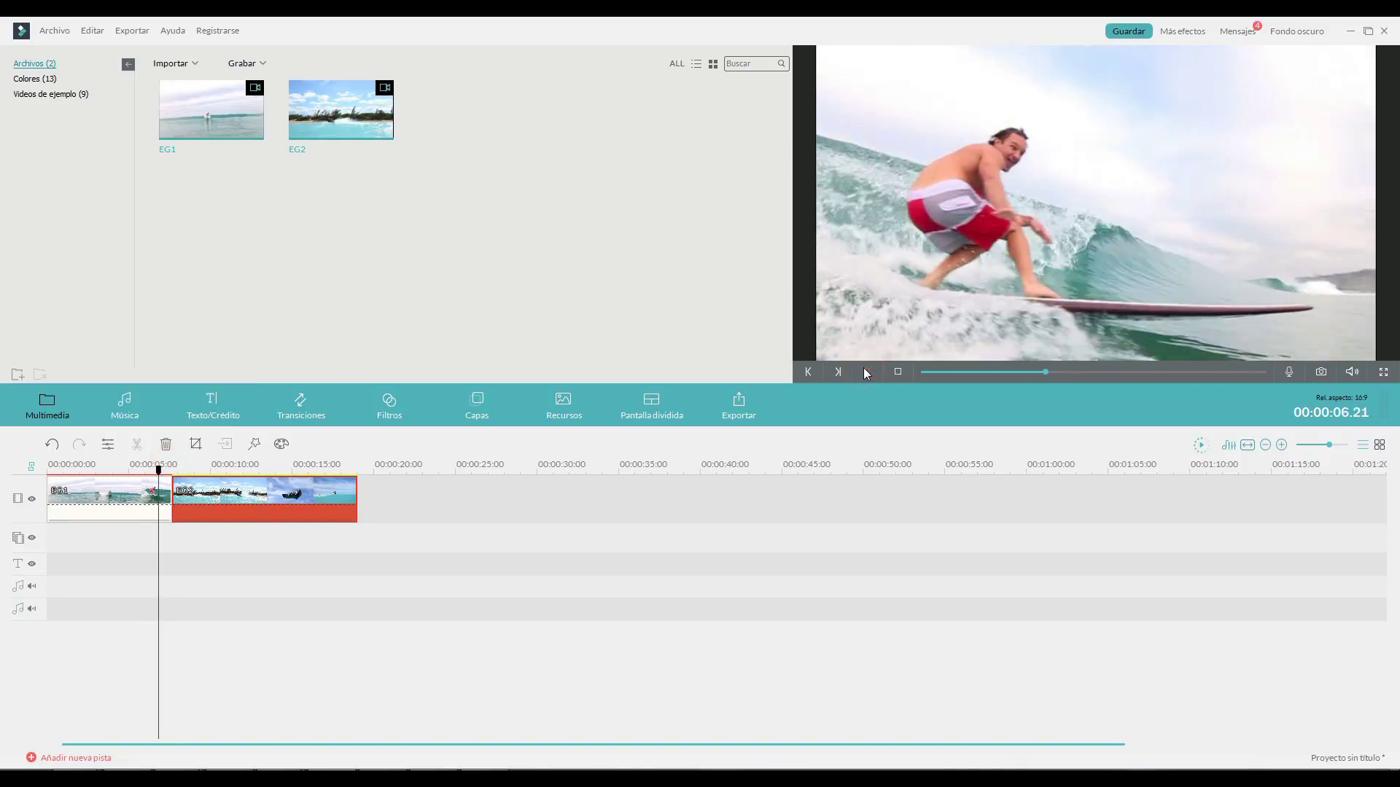
click(865, 372)
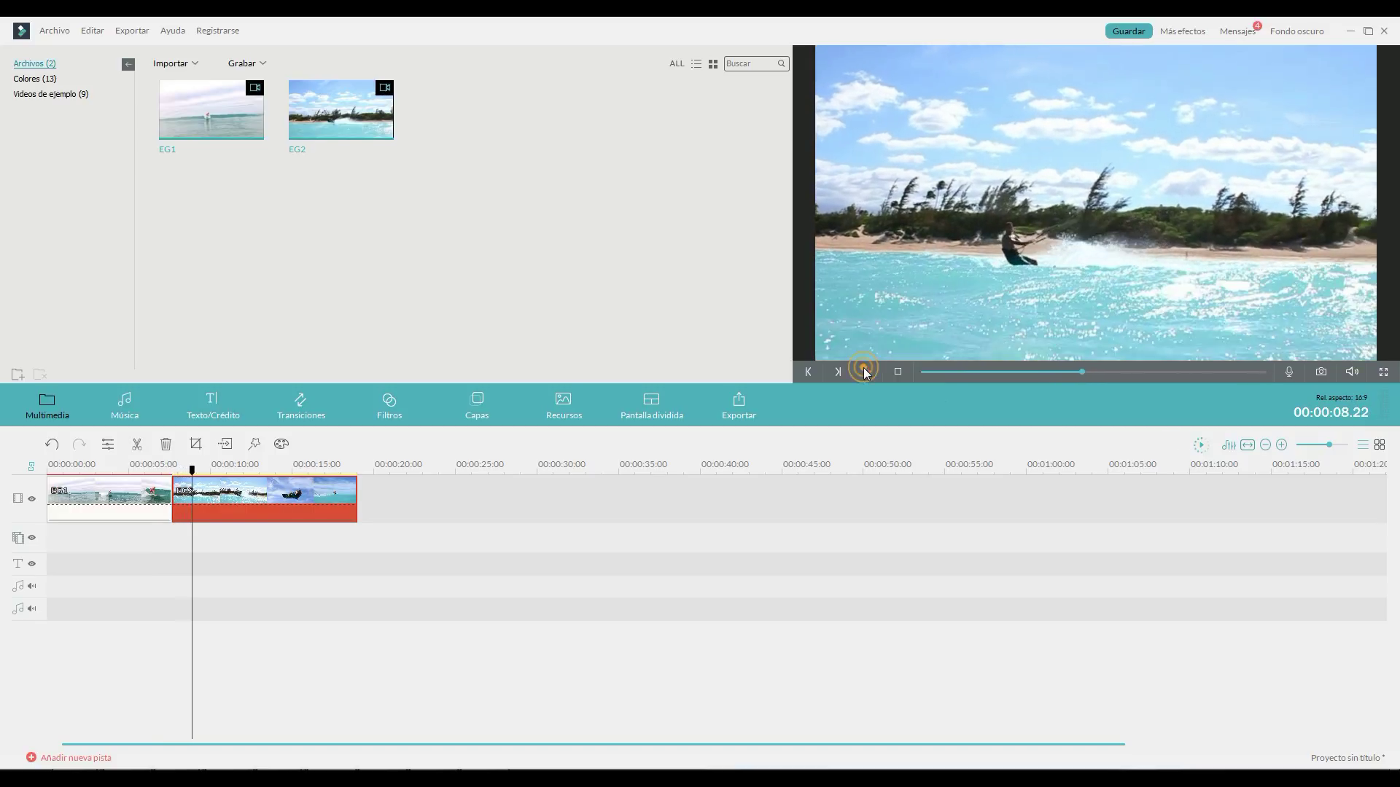
Step: Drop the Deformación > Chromatic Aberration filter over the EG1–EG2 cut and preview the transition
click(391, 415)
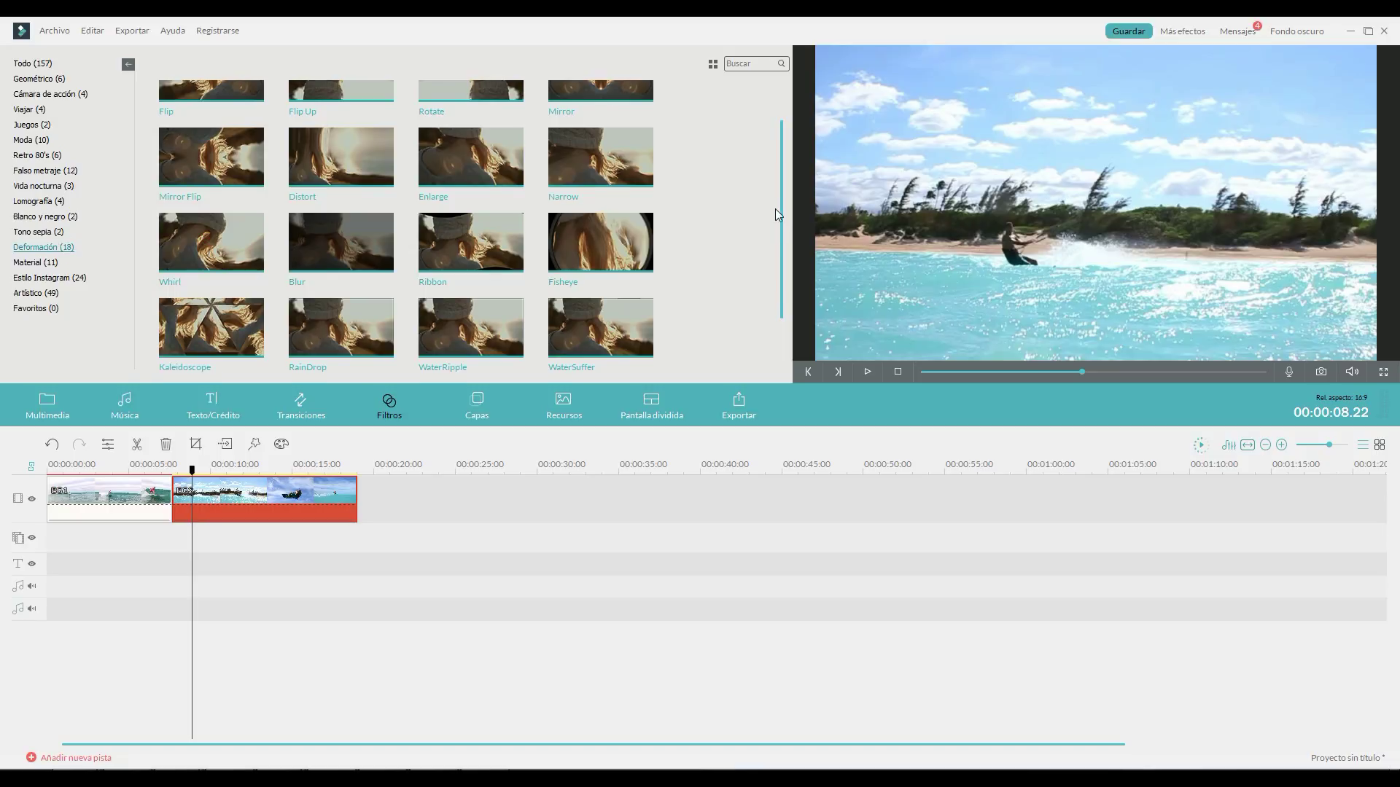
drag(780, 213, 781, 262)
mouse_move(189, 353)
mouse_down()
mouse_move(179, 505)
mouse_move(150, 540)
mouse_move(199, 536)
mouse_up()
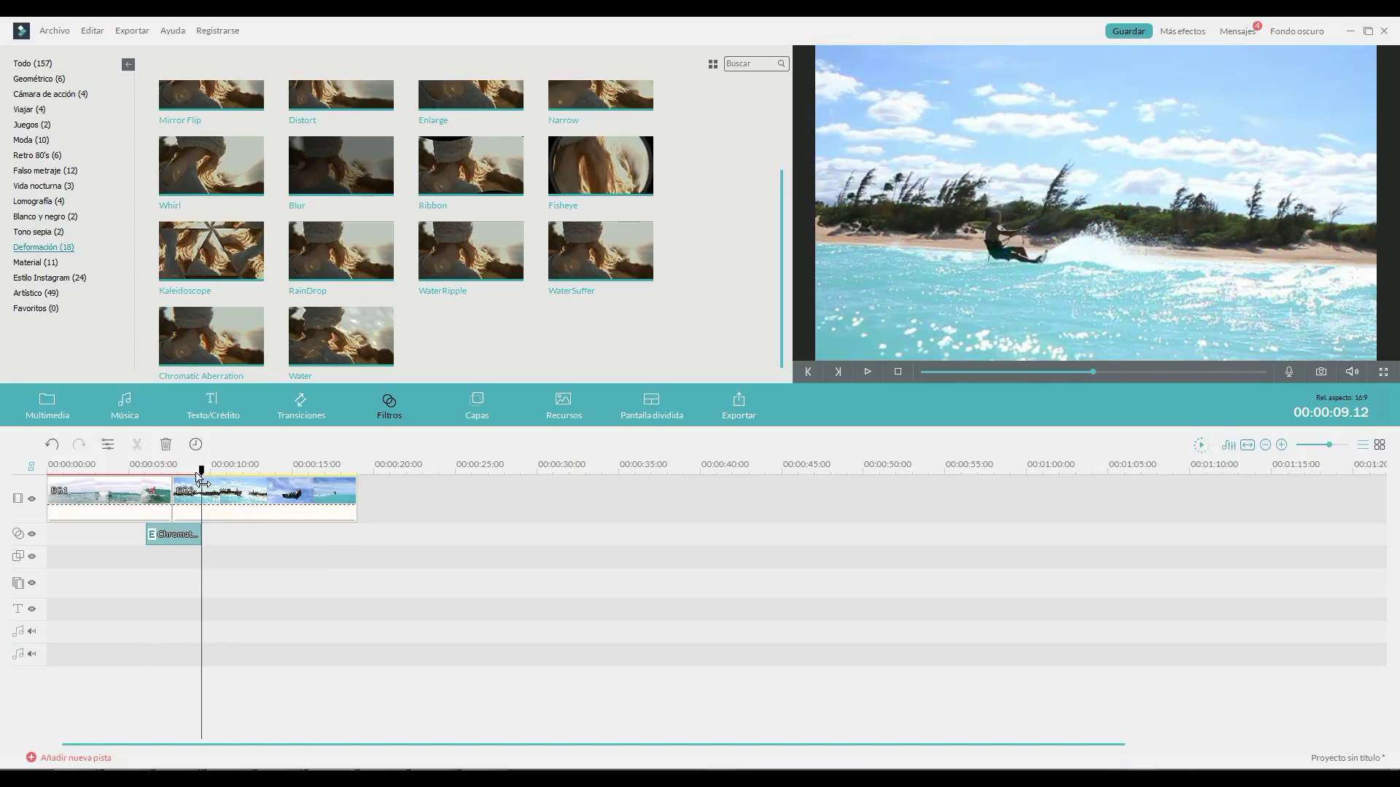
drag(206, 481, 135, 484)
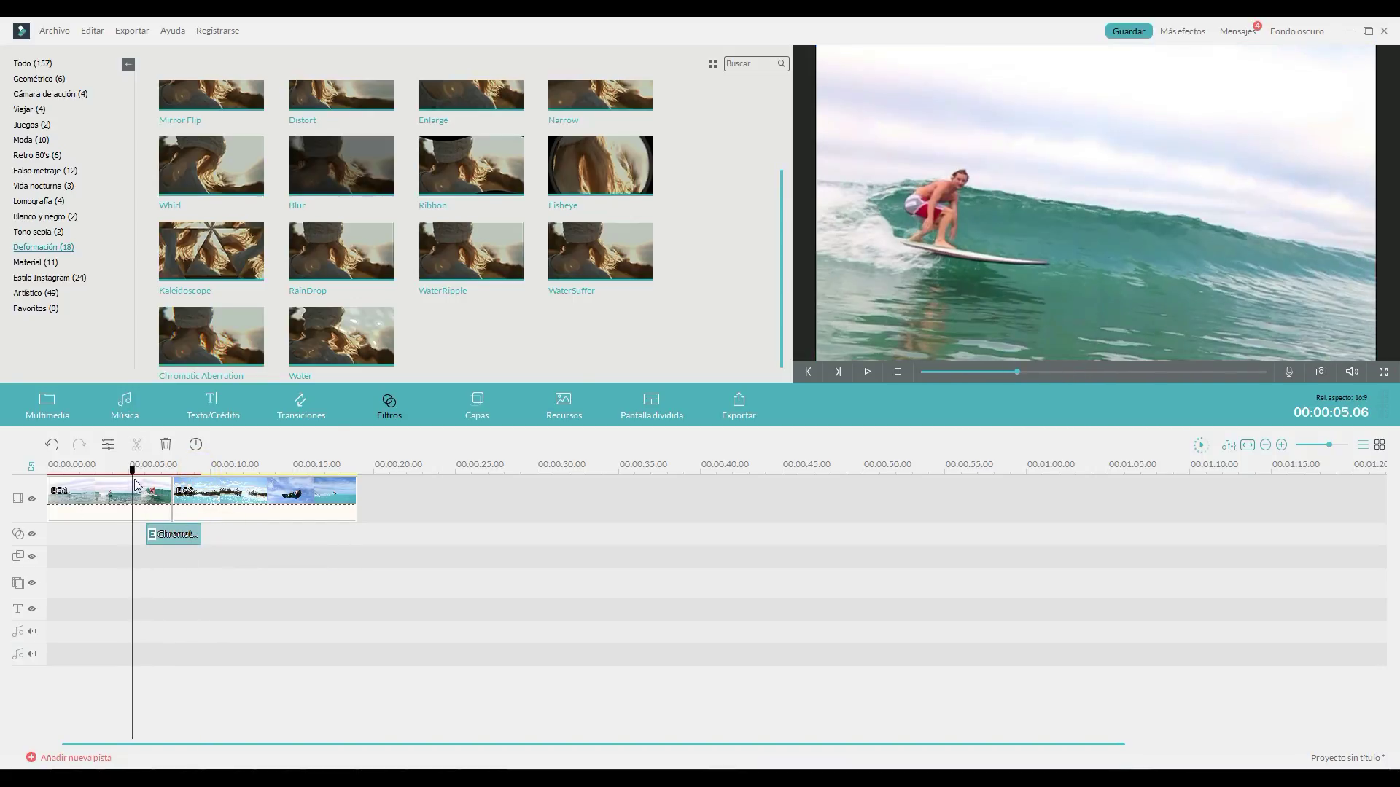
click(868, 369)
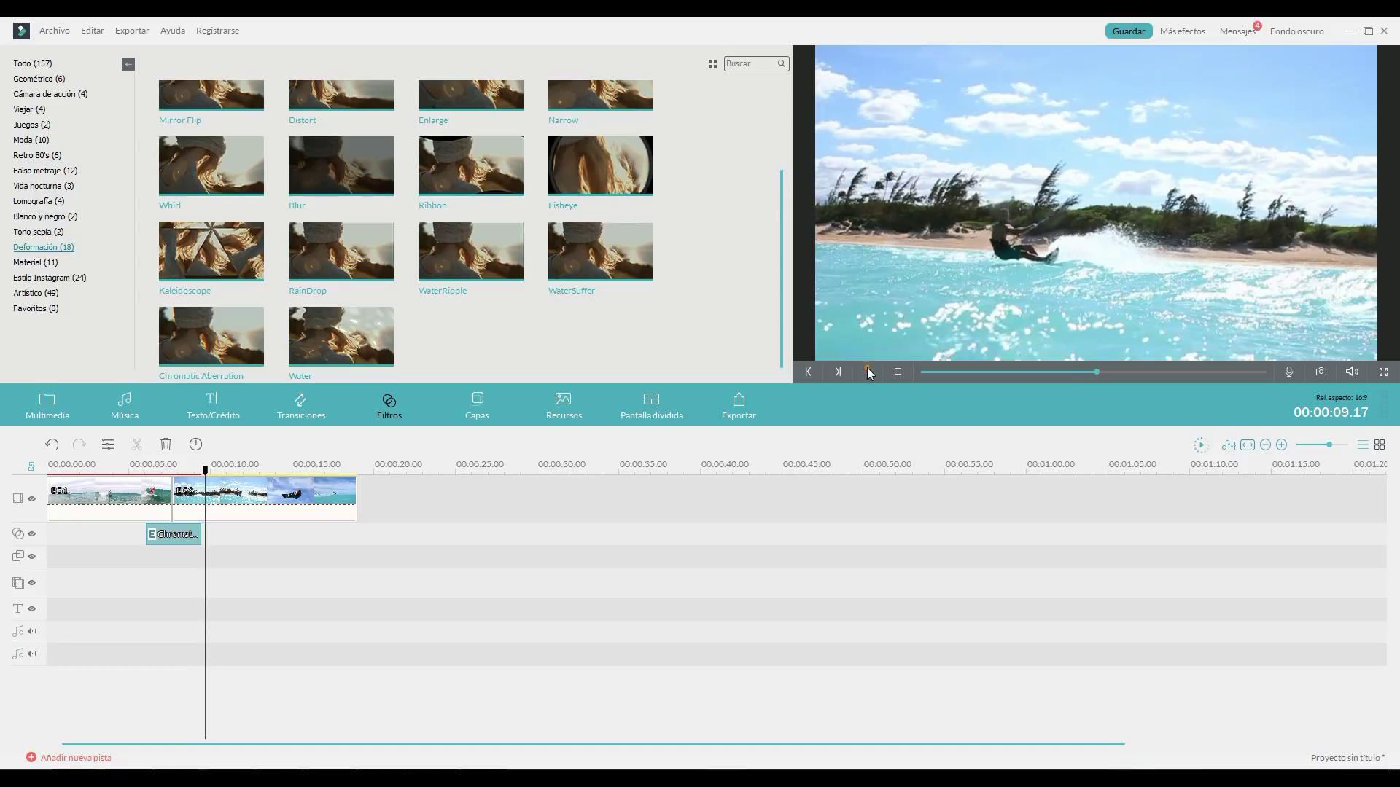
click(867, 369)
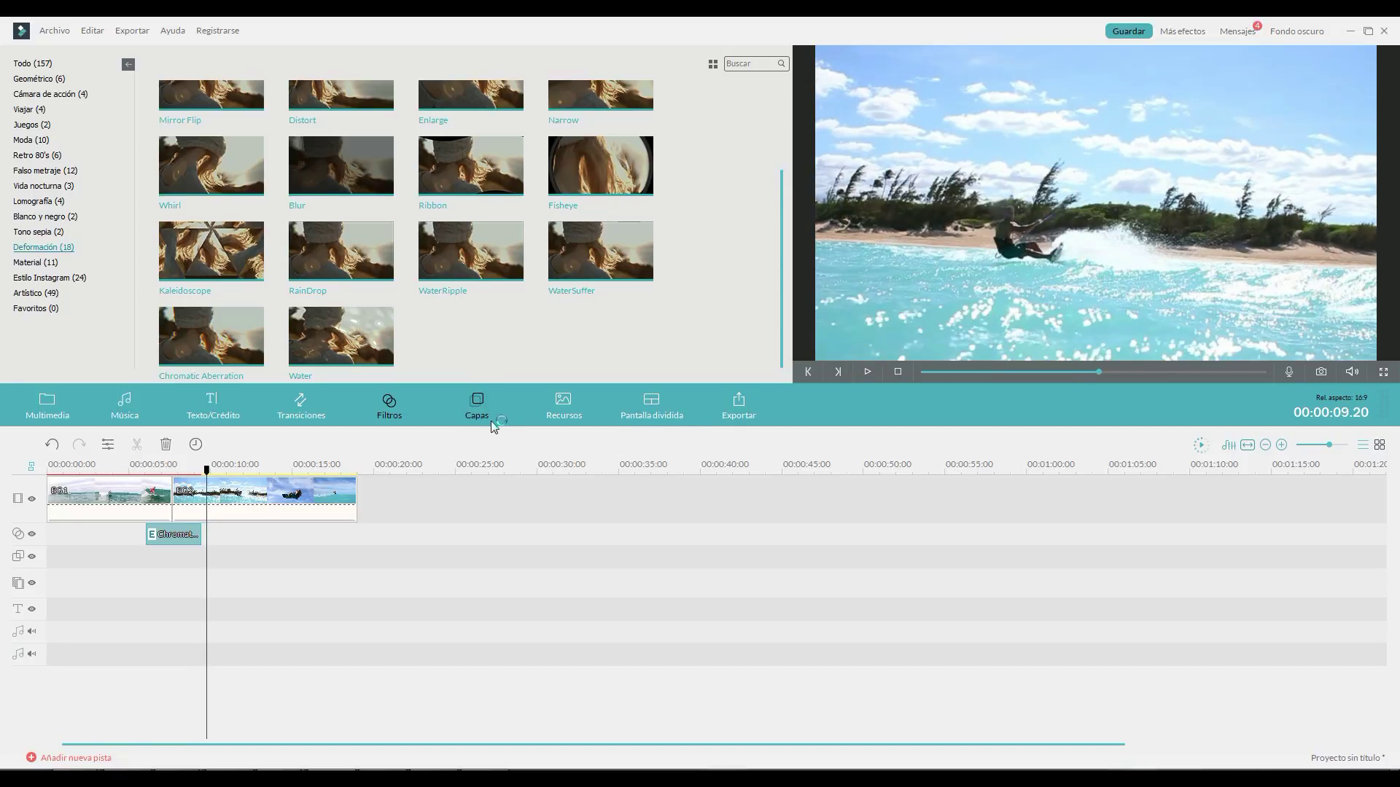
Step: Add the Interferencia de TV > Glitch Pixels overlay at the cut, trimmed to match the filter, and preview it
click(476, 403)
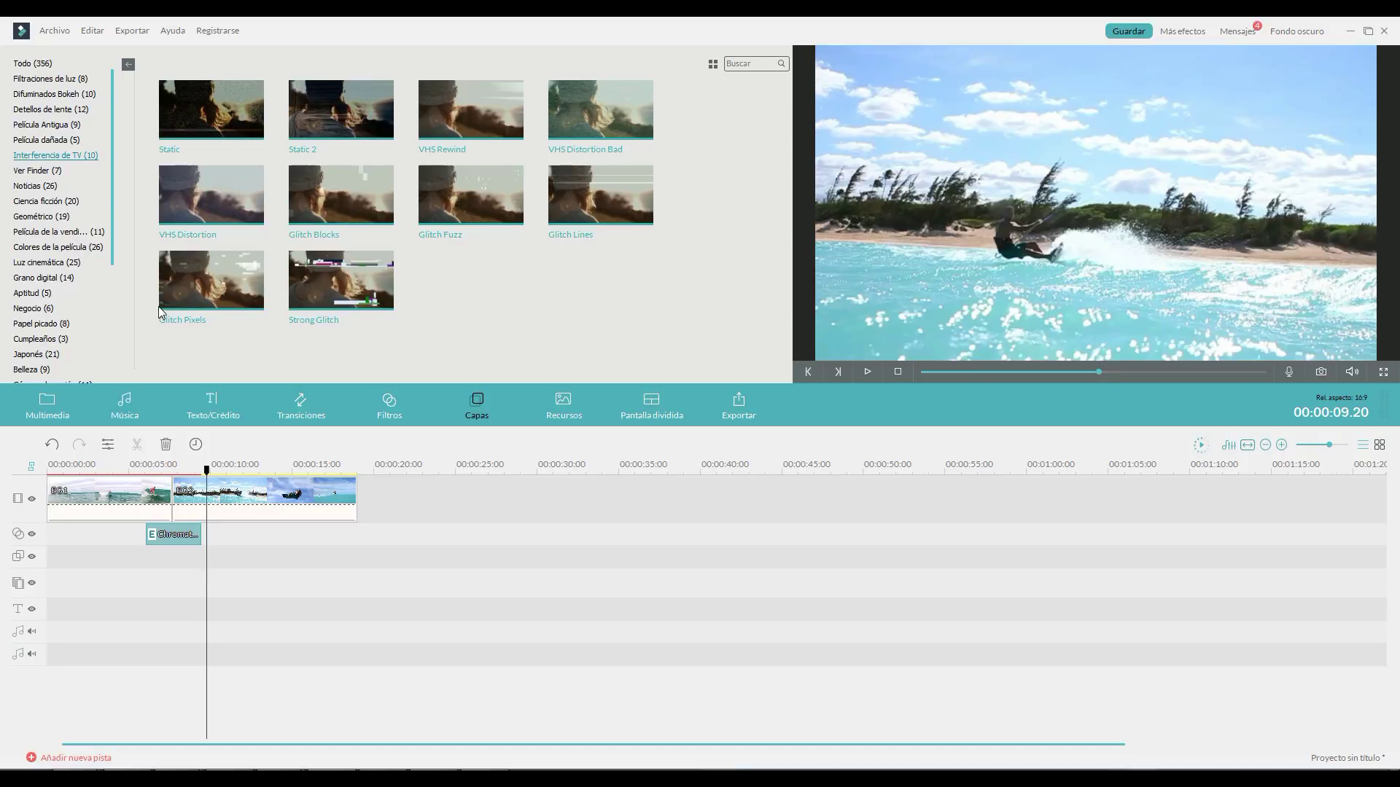
drag(191, 296, 148, 557)
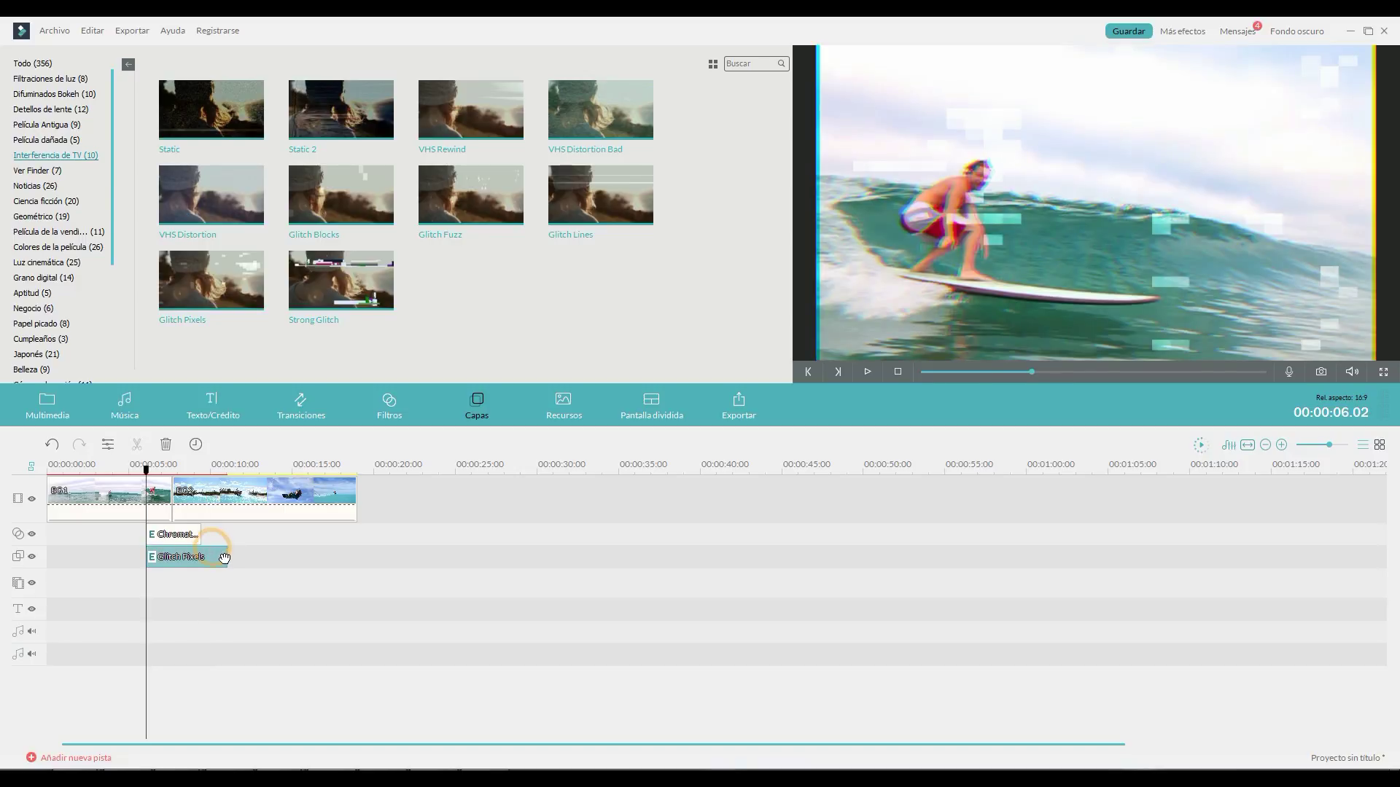
drag(223, 556, 202, 557)
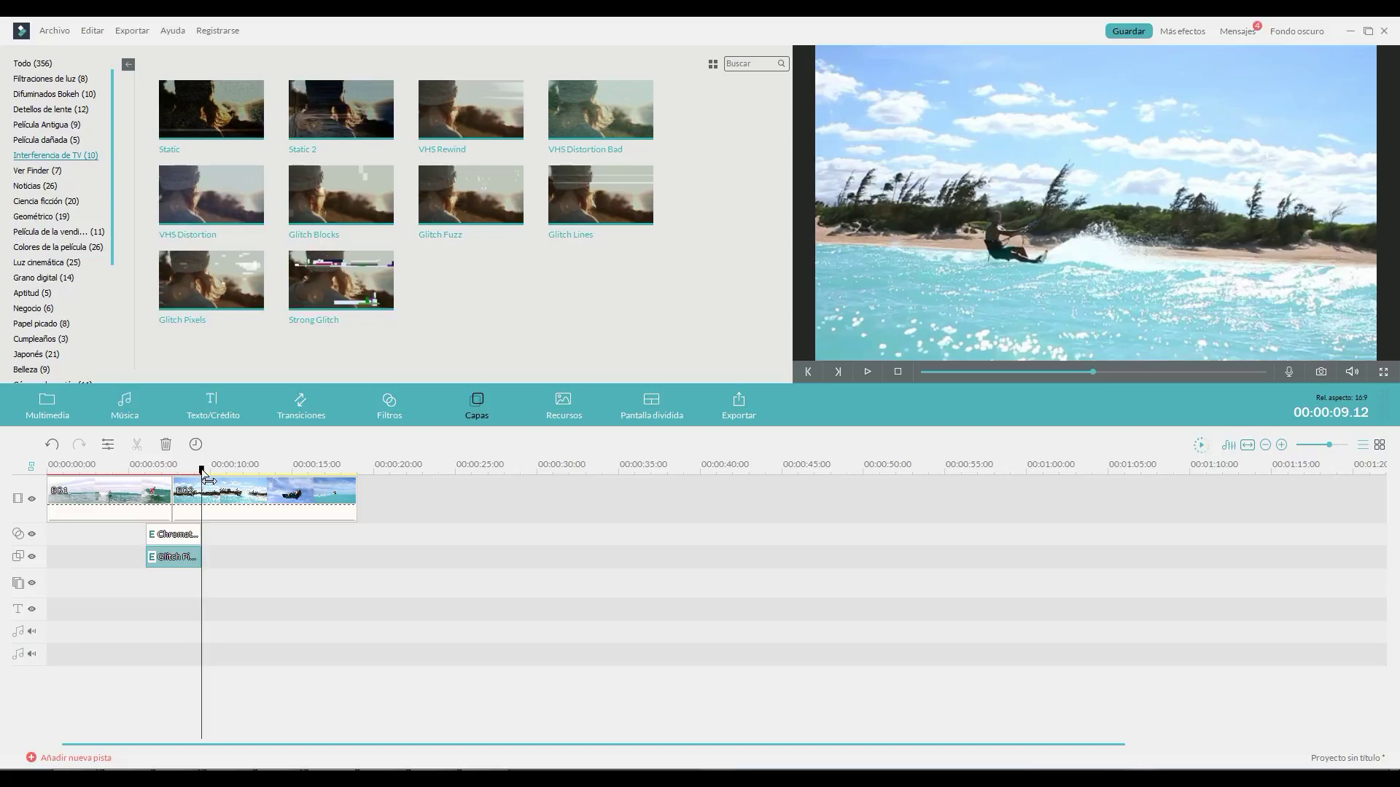
drag(202, 470, 140, 471)
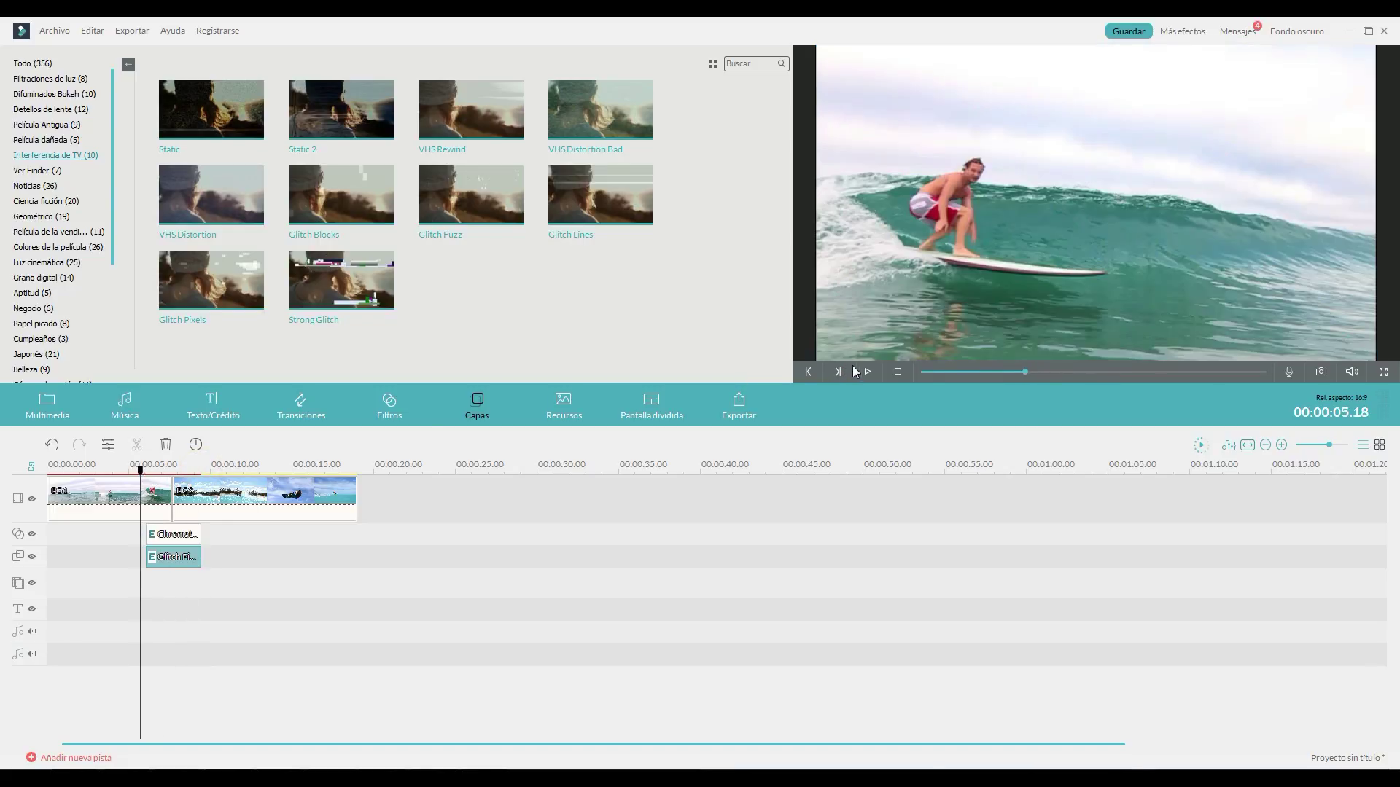
click(867, 371)
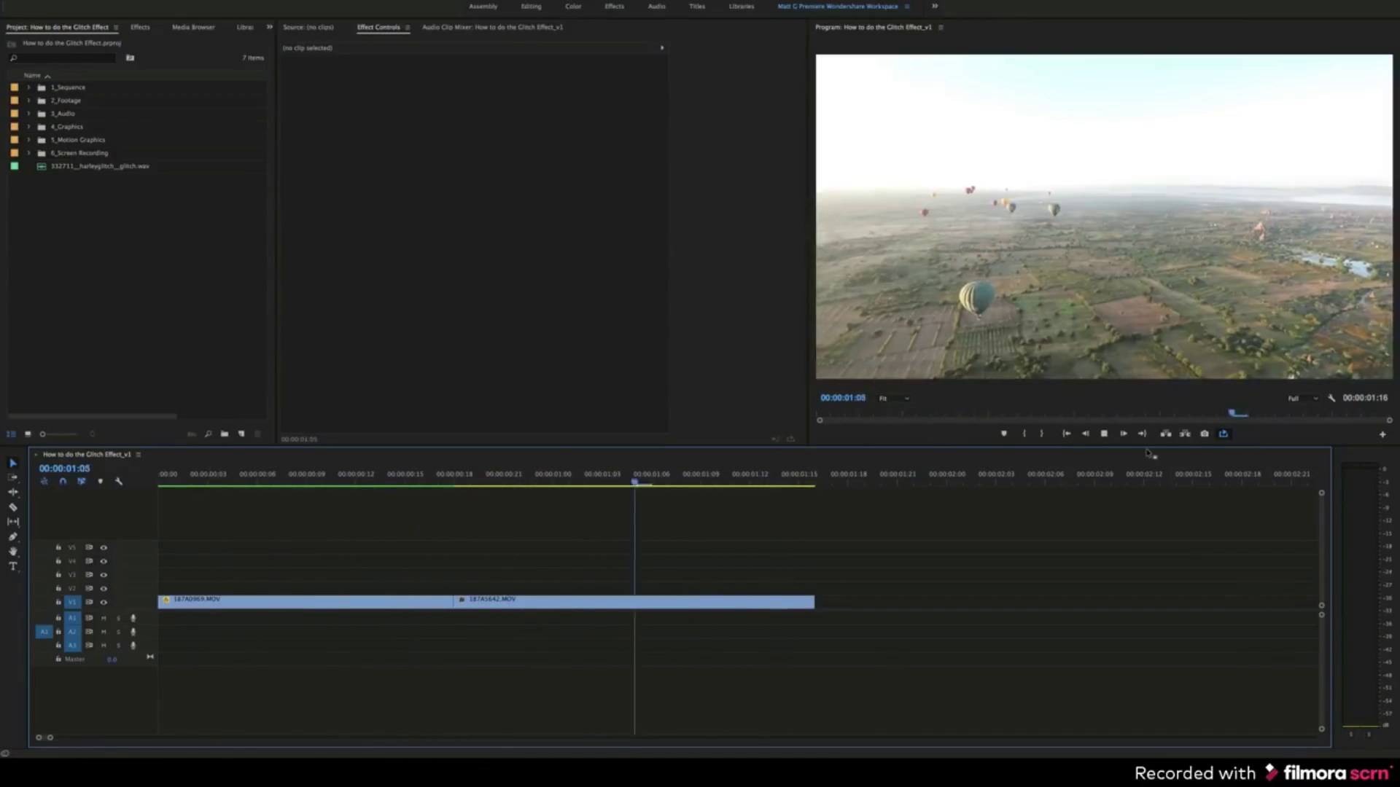
Step: Lengthen 187A5642.MOV, then Alt-drag both V1 clips to stack copies on V2 and V3
drag(815, 602, 895, 602)
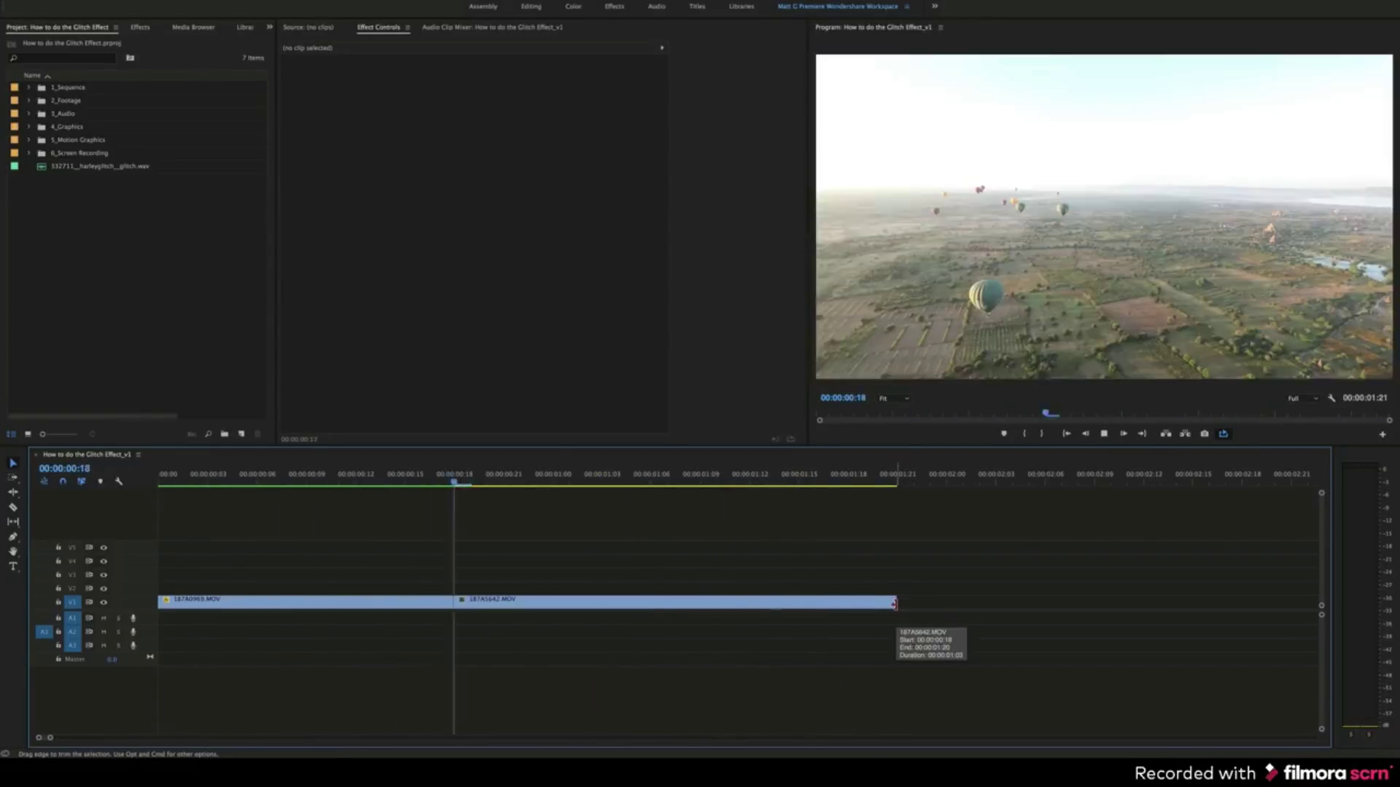
key(space)
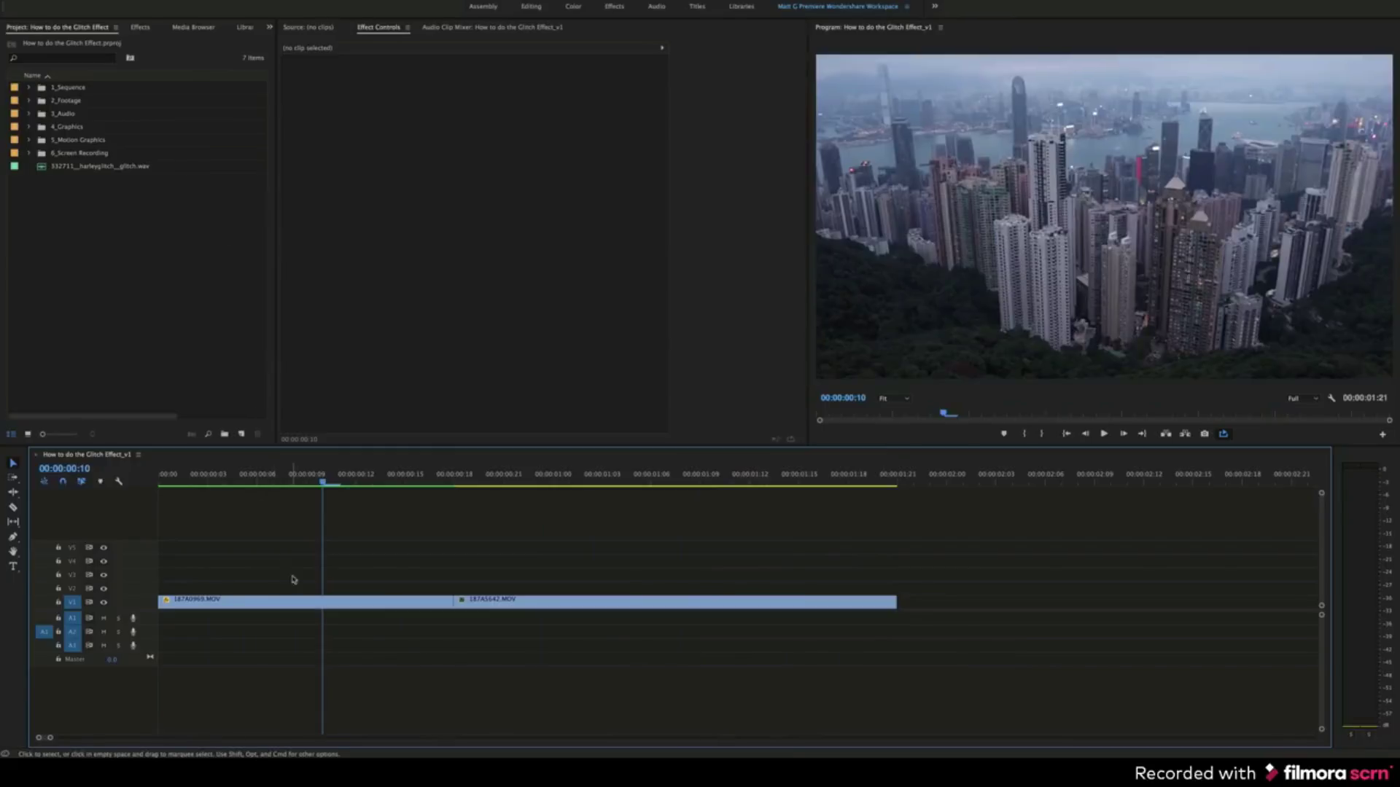
click(297, 604)
drag(297, 605, 309, 582)
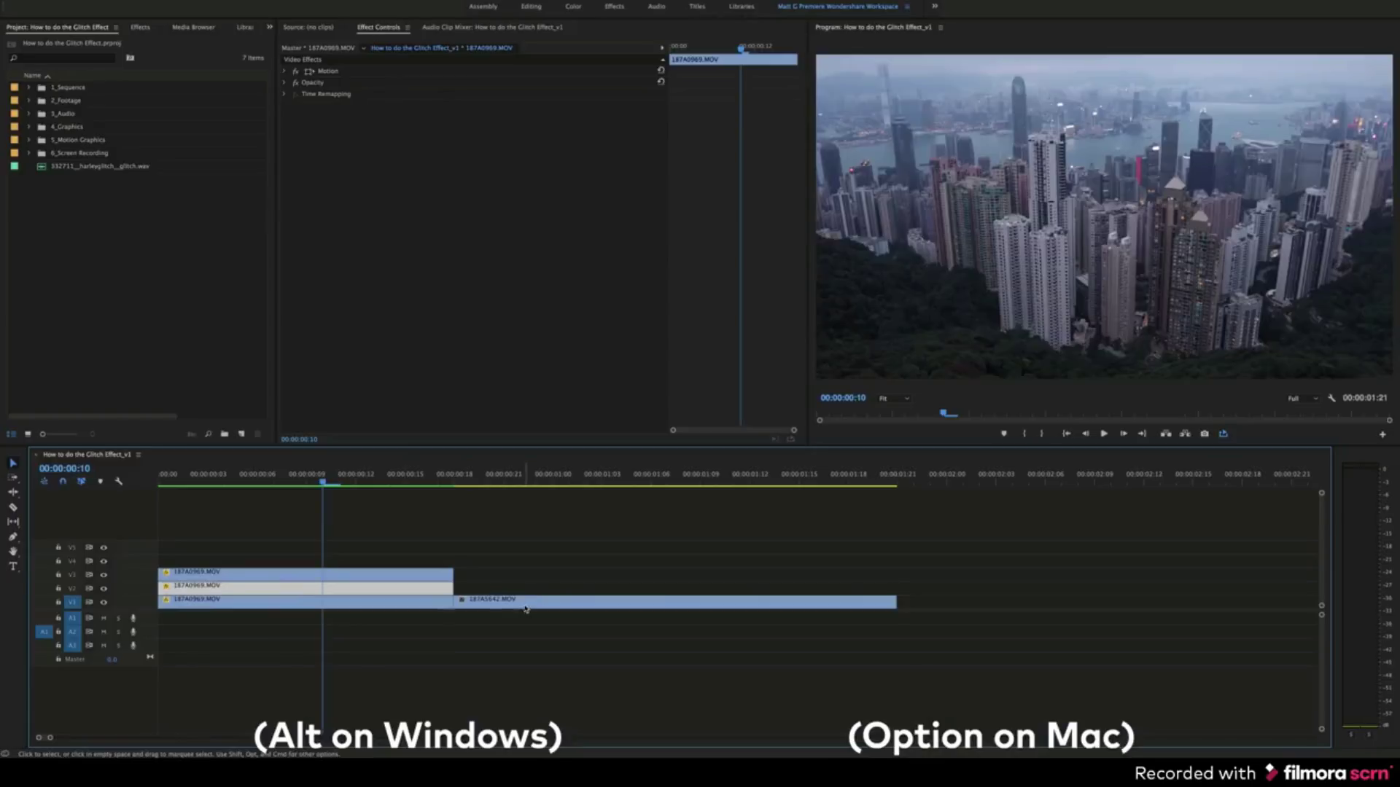
drag(525, 610, 530, 575)
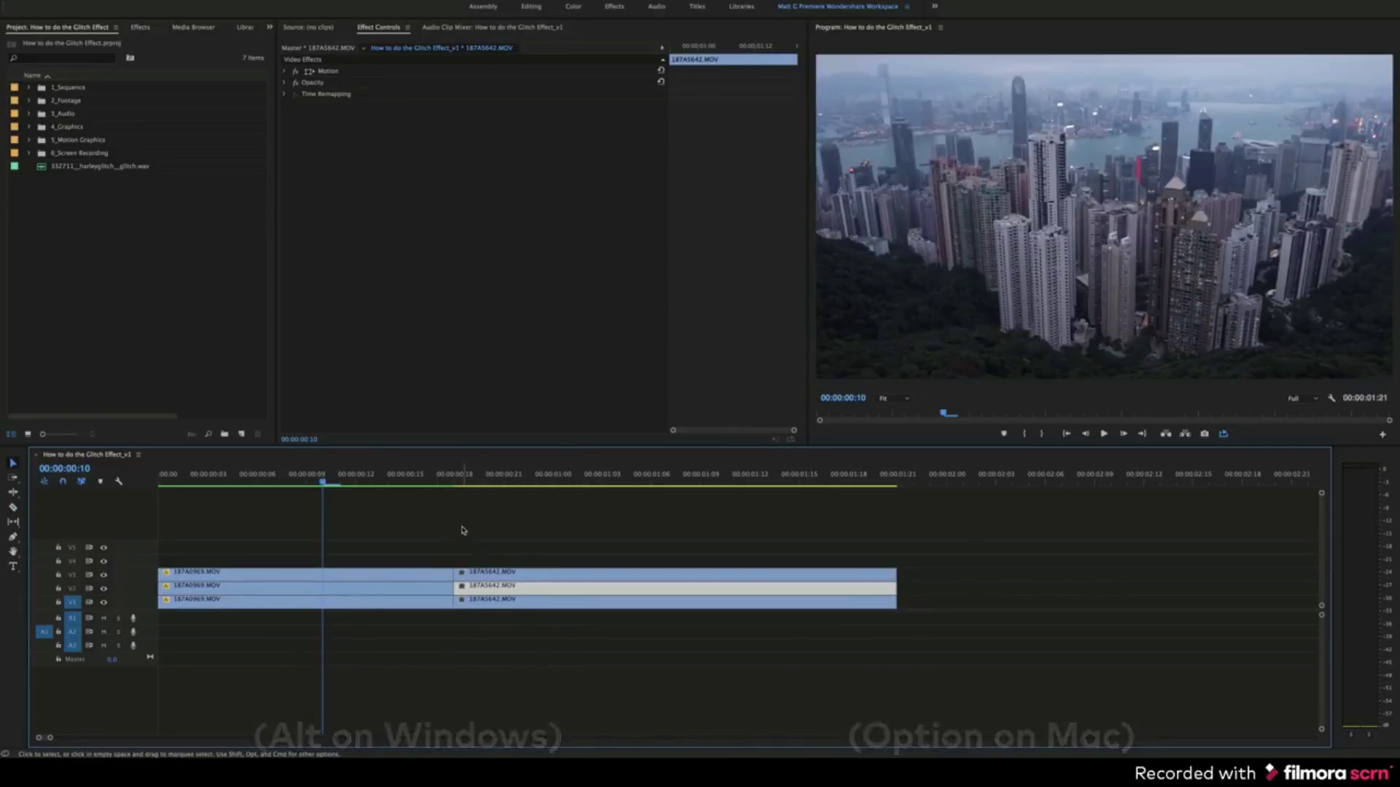
click(461, 530)
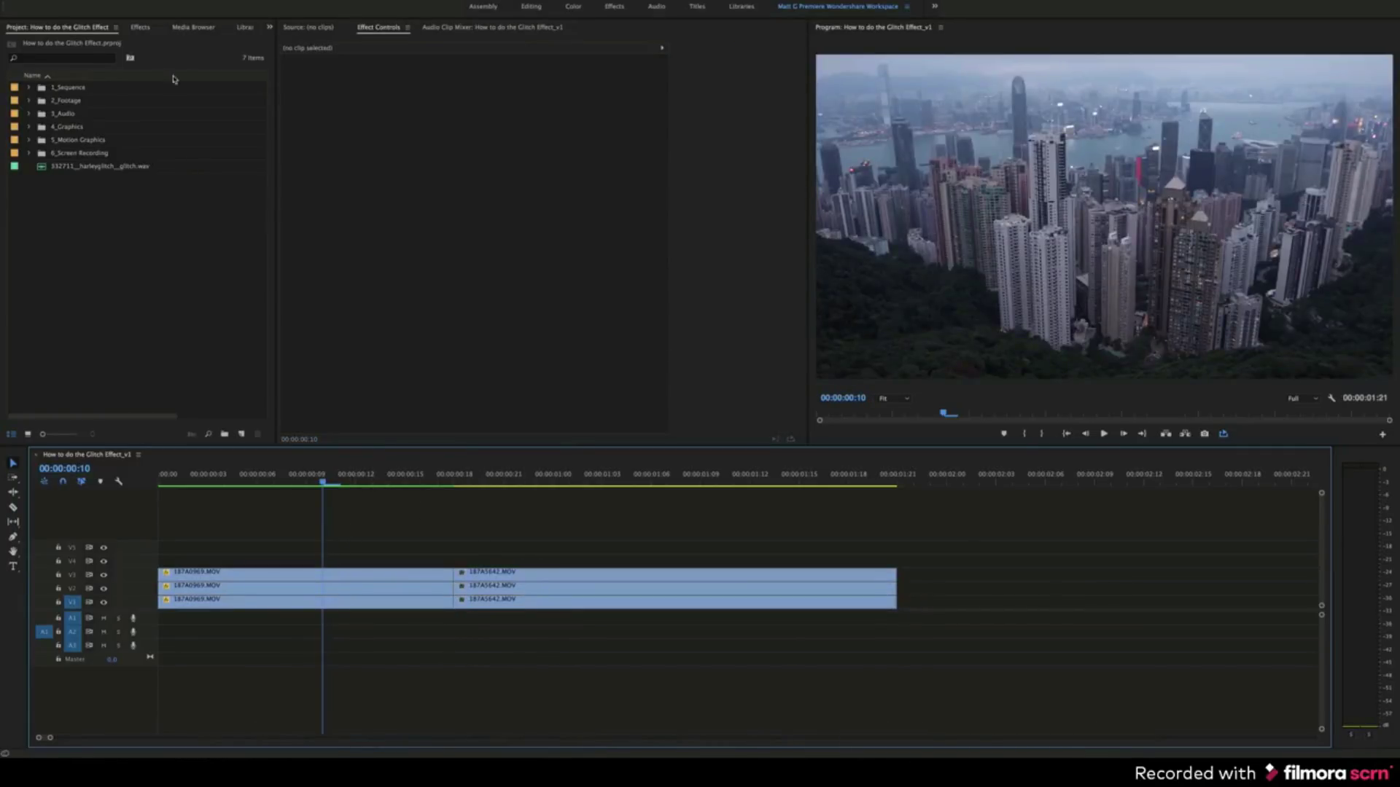
Step: Search 'rgb' in Effects and apply Color Balance (RGB) to the stacked 187A0969 copies
click(141, 28)
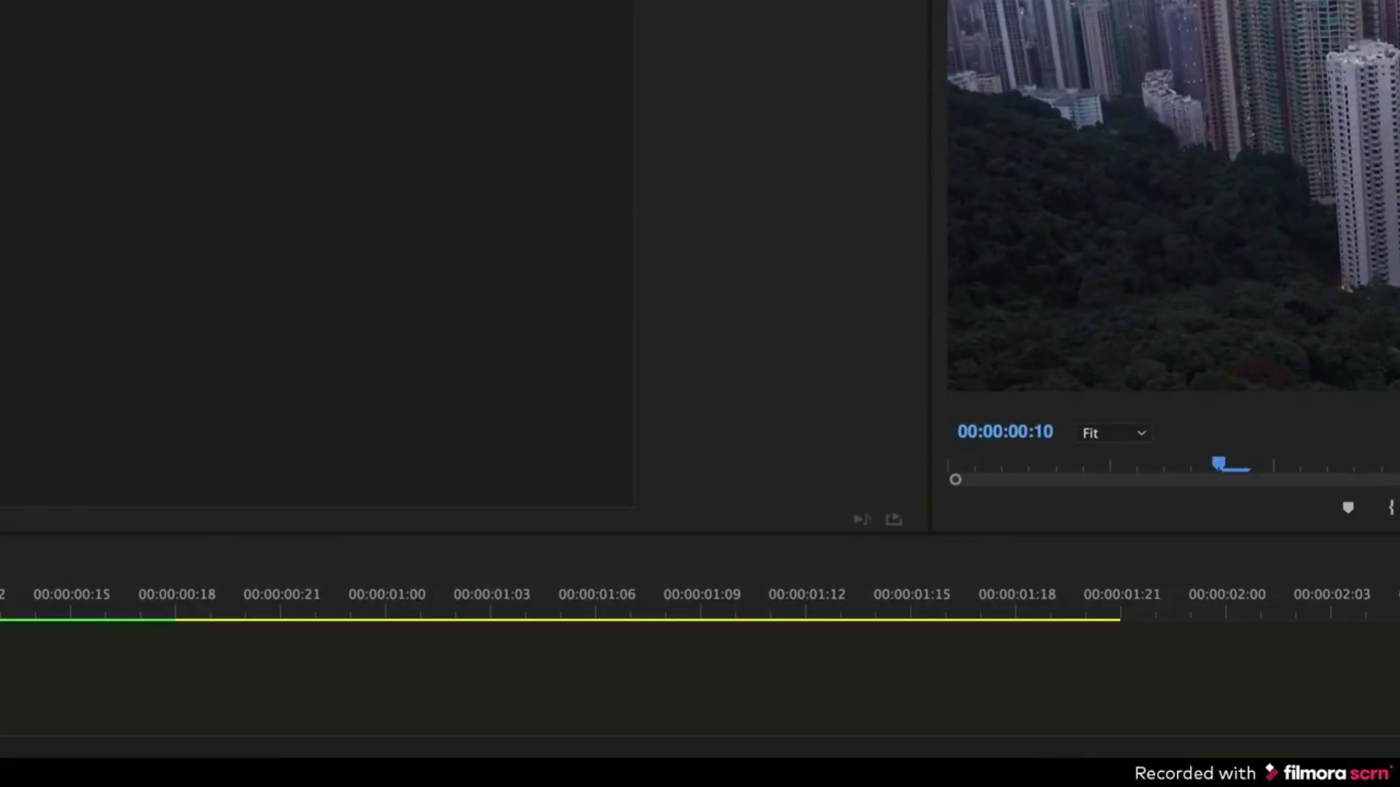
click(85, 42)
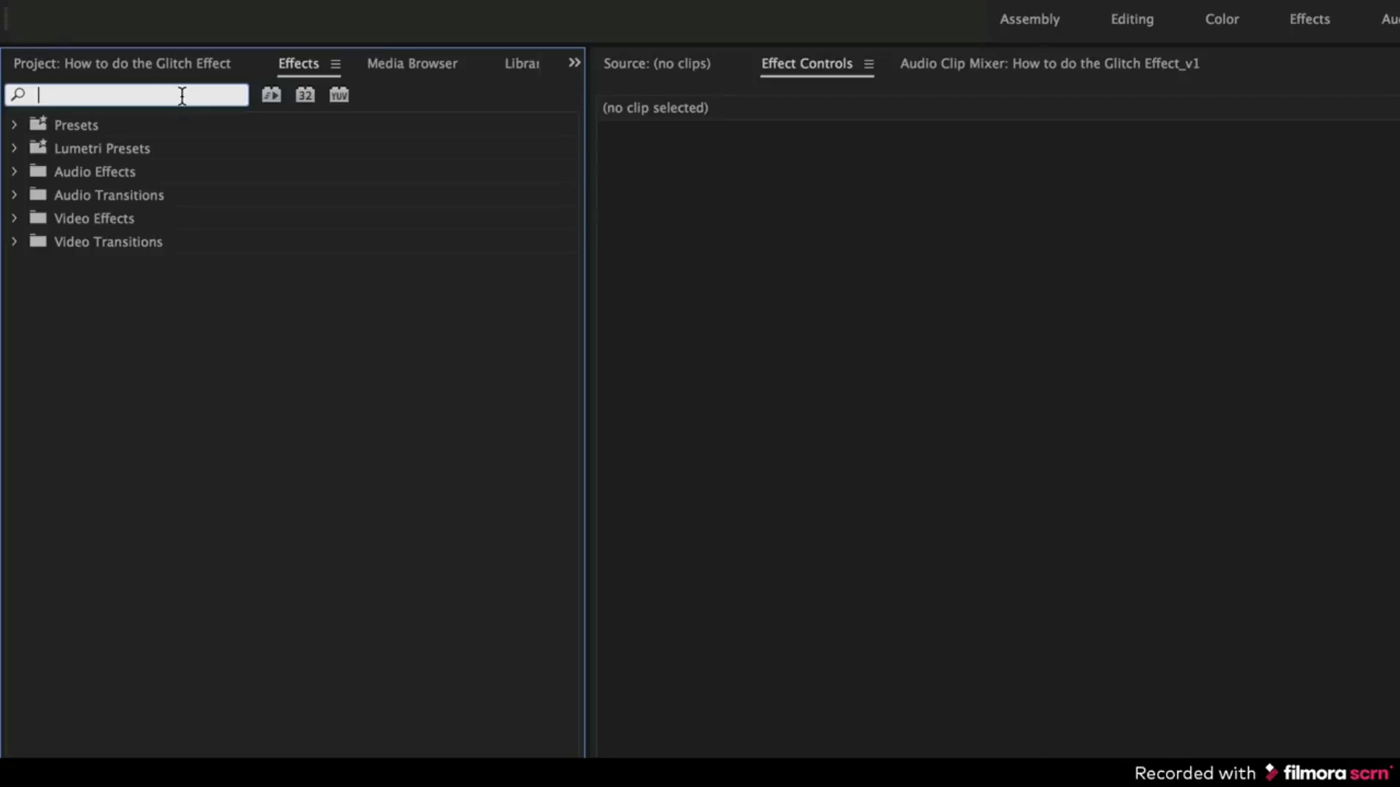
text(rgb)
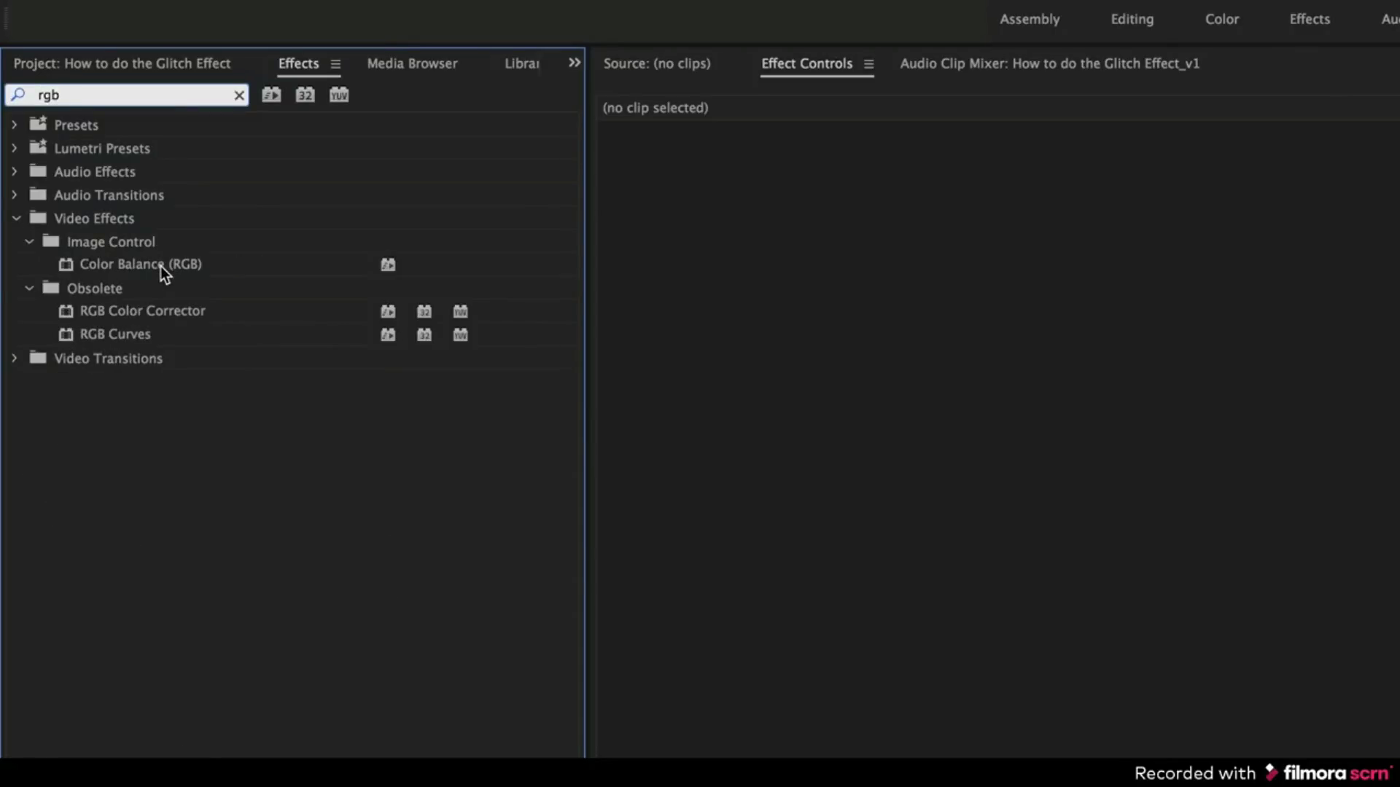
mouse_move(161, 265)
mouse_down()
mouse_move(288, 572)
mouse_move(267, 589)
mouse_up()
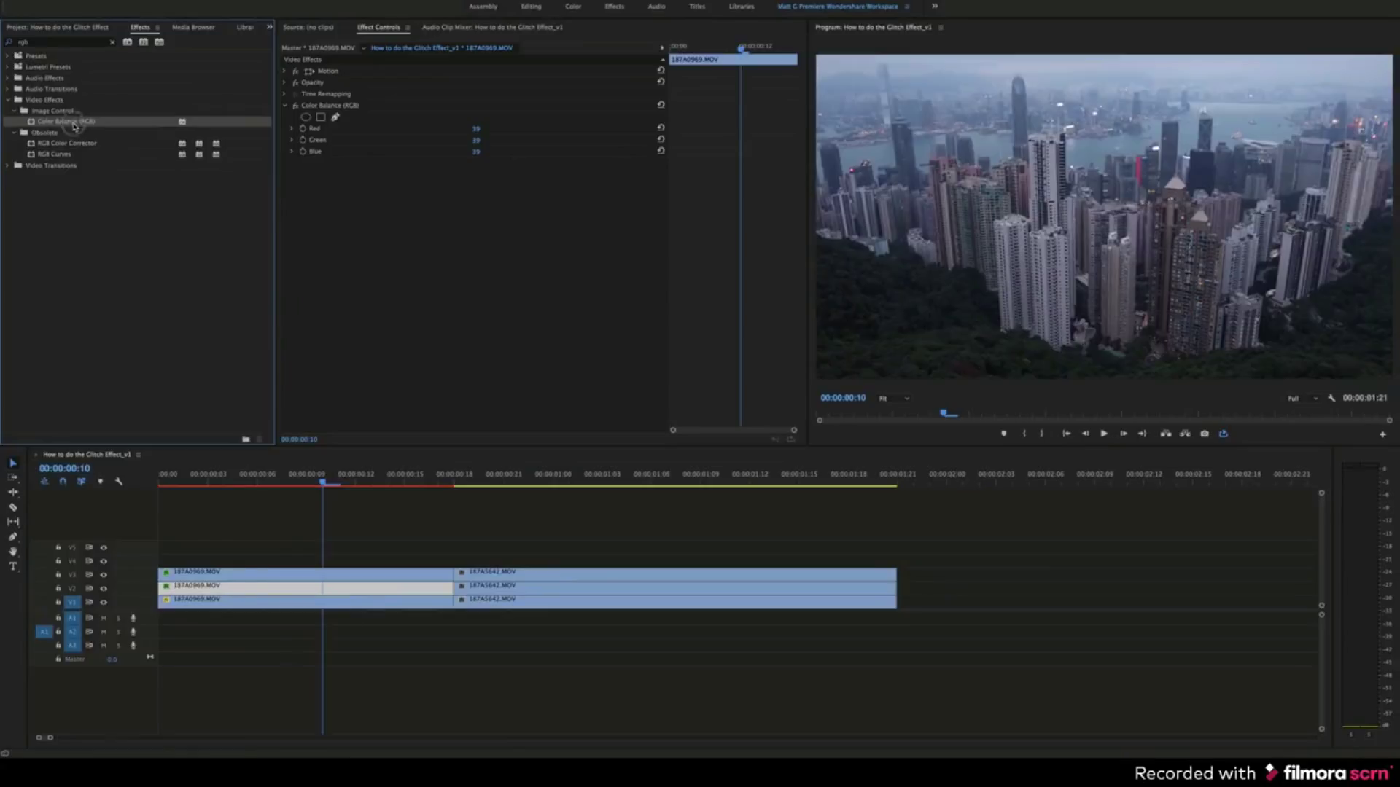
drag(66, 121, 239, 601)
click(349, 576)
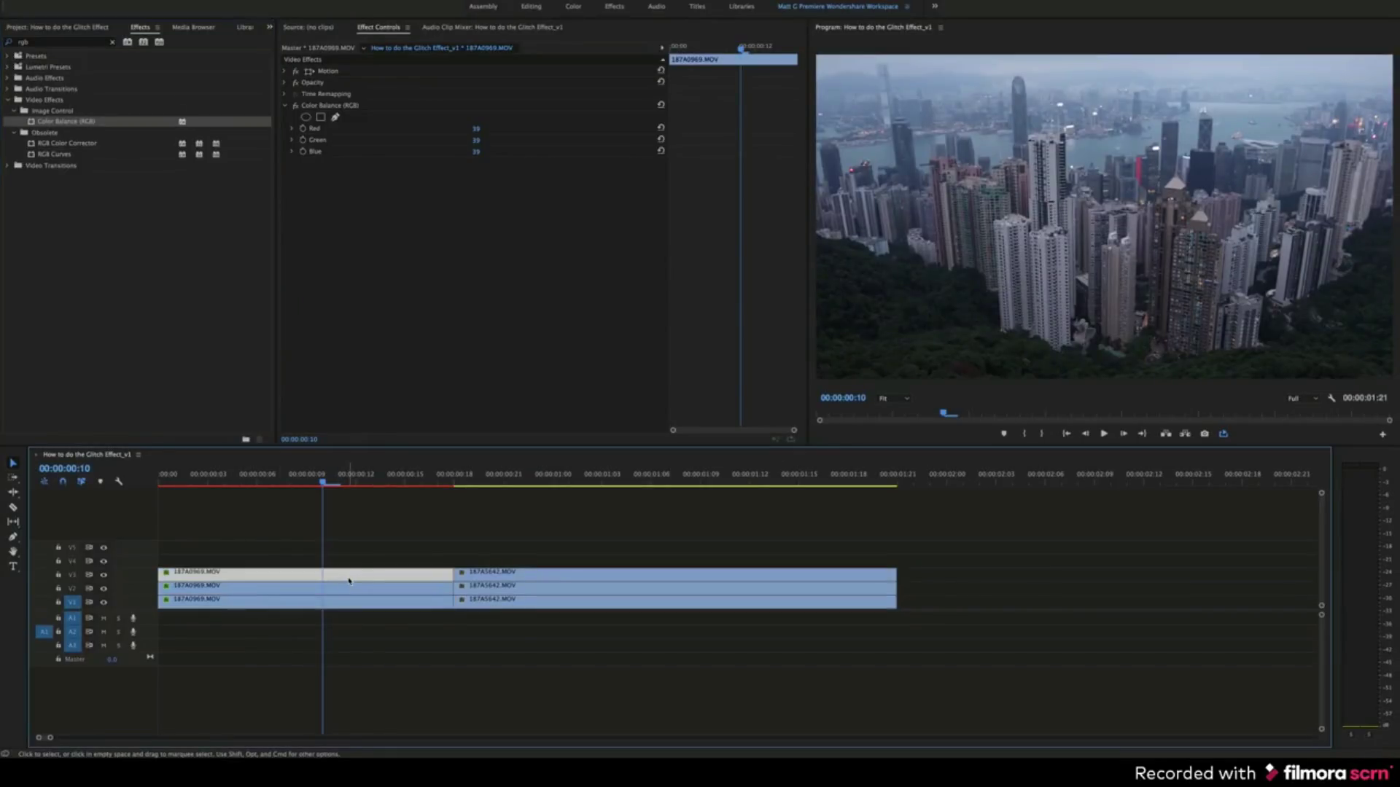
Step: Make one 187A0969 copy pure green: lower Red, Green 100, Blue 0
drag(476, 129, 450, 129)
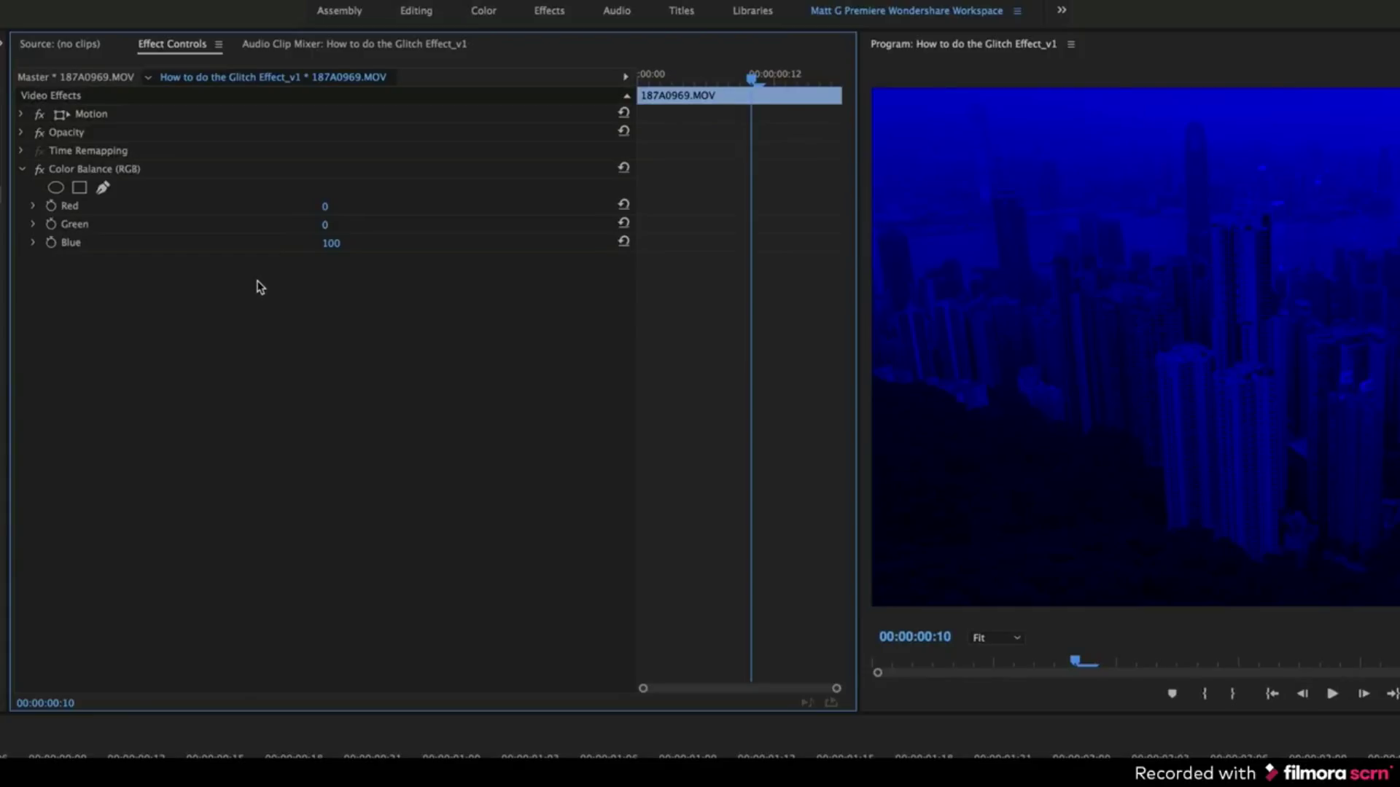
drag(327, 226, 326, 235)
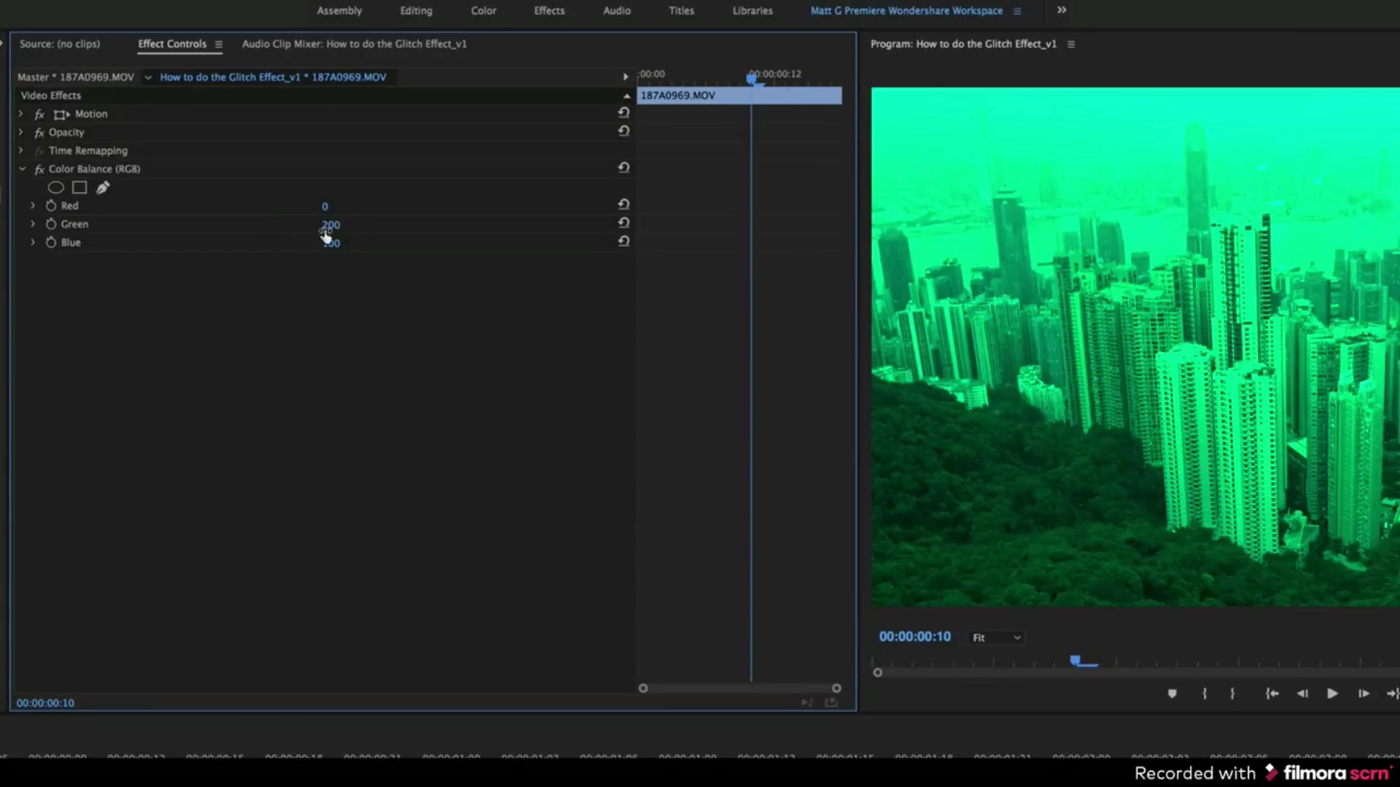
click(332, 227)
text(1)
key(Tab)
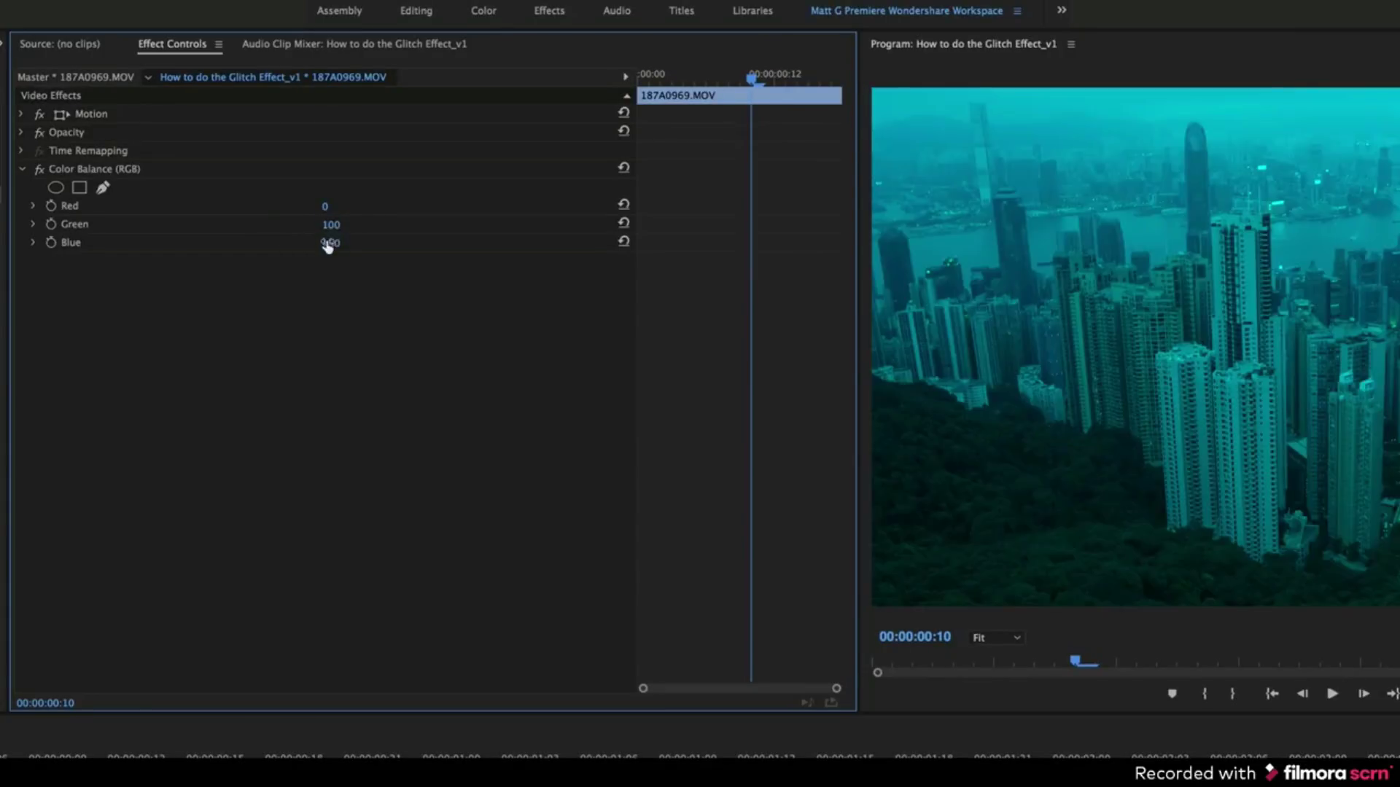
text(0)
key(Return)
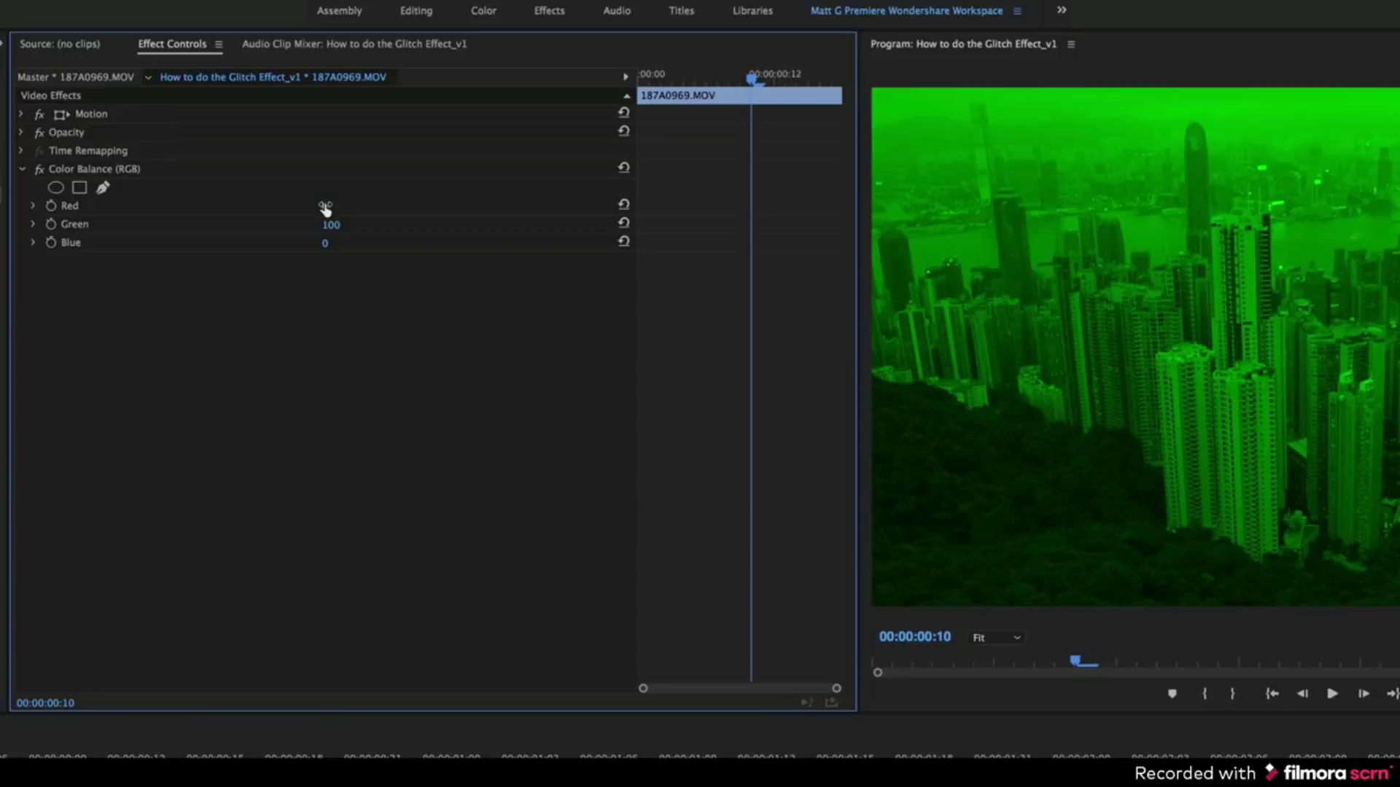
Step: Make the other 187A0969 copy pure red: Red 100, Green 0
click(325, 207)
key(Tab)
text(0)
key(Return)
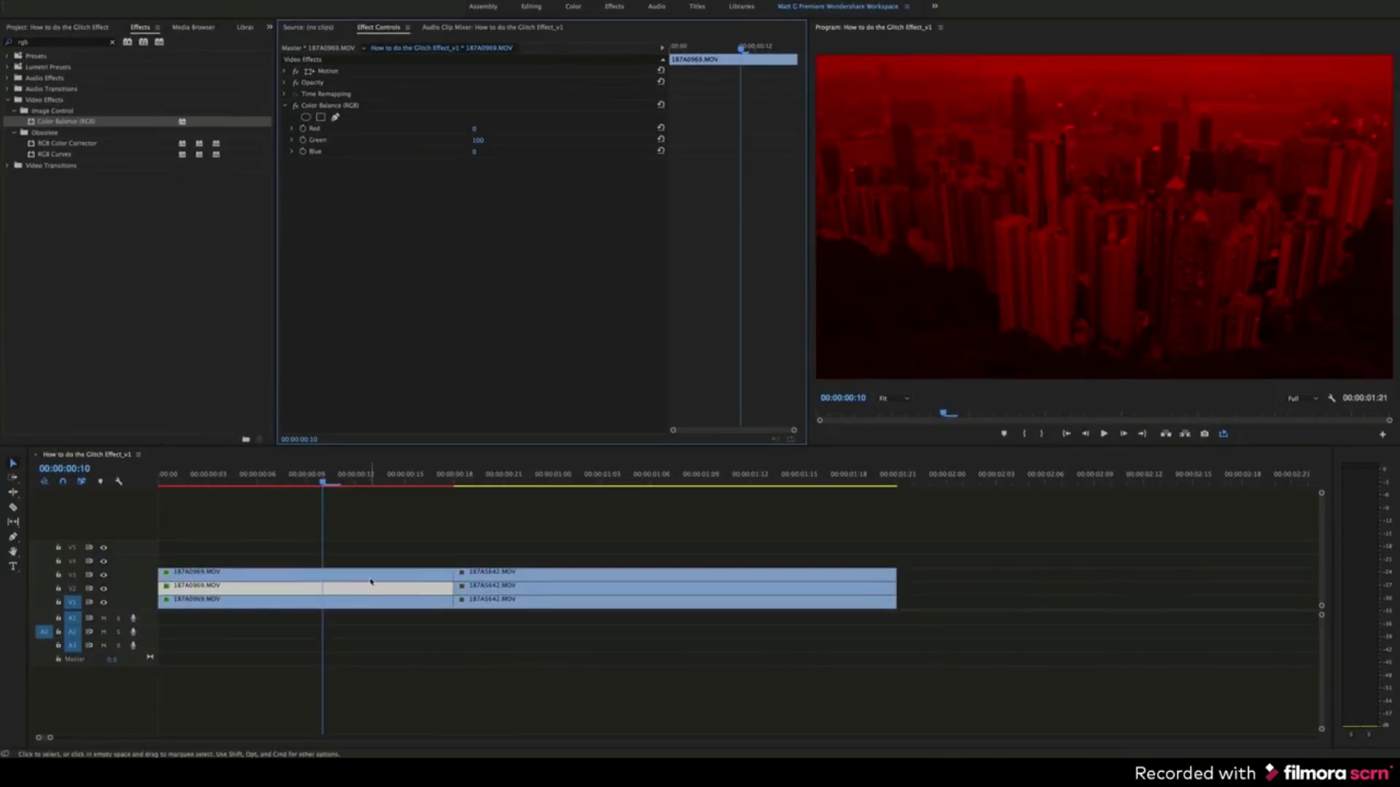
Step: Copy the red Color Balance (RGB) from the V3 187A0969 clip onto the V3 187A5642 clip
click(364, 601)
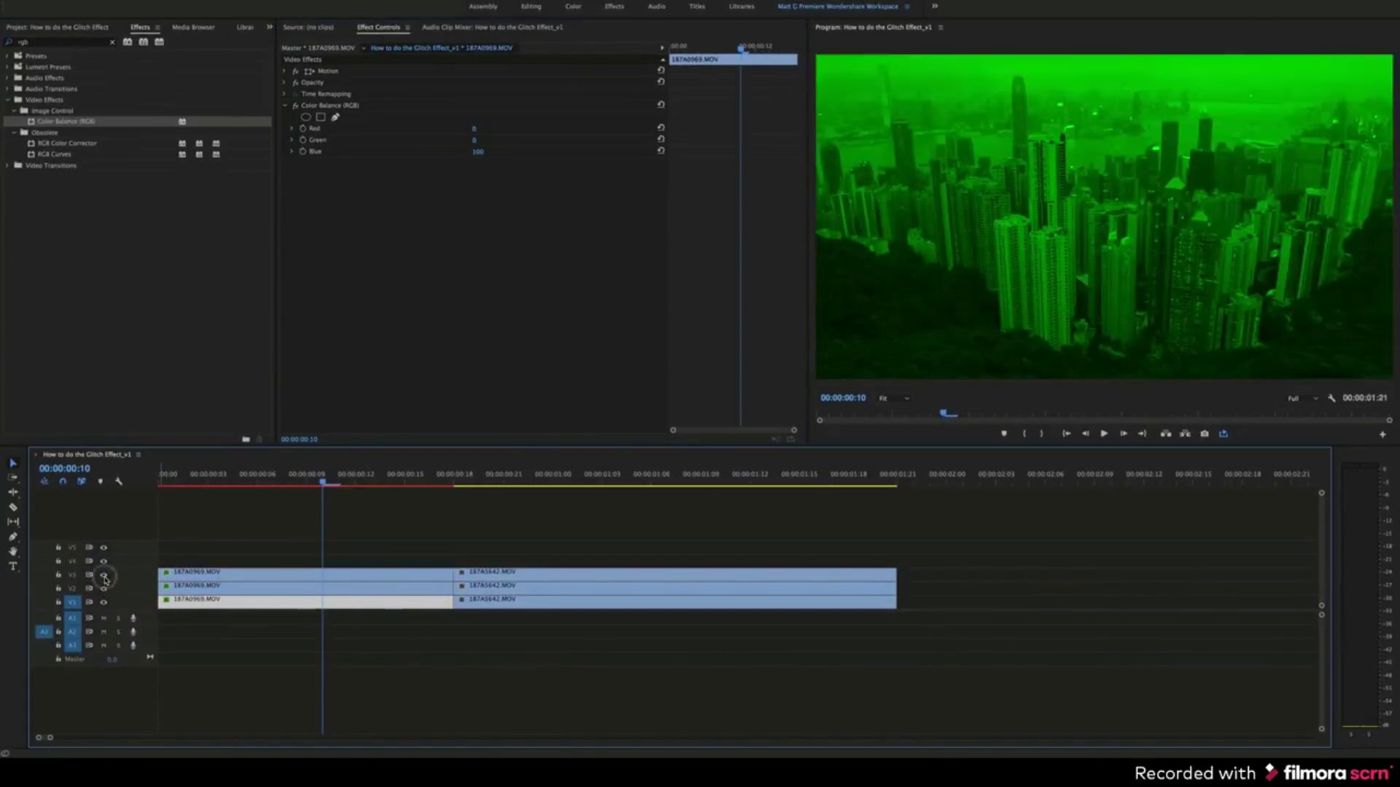
click(226, 538)
click(290, 573)
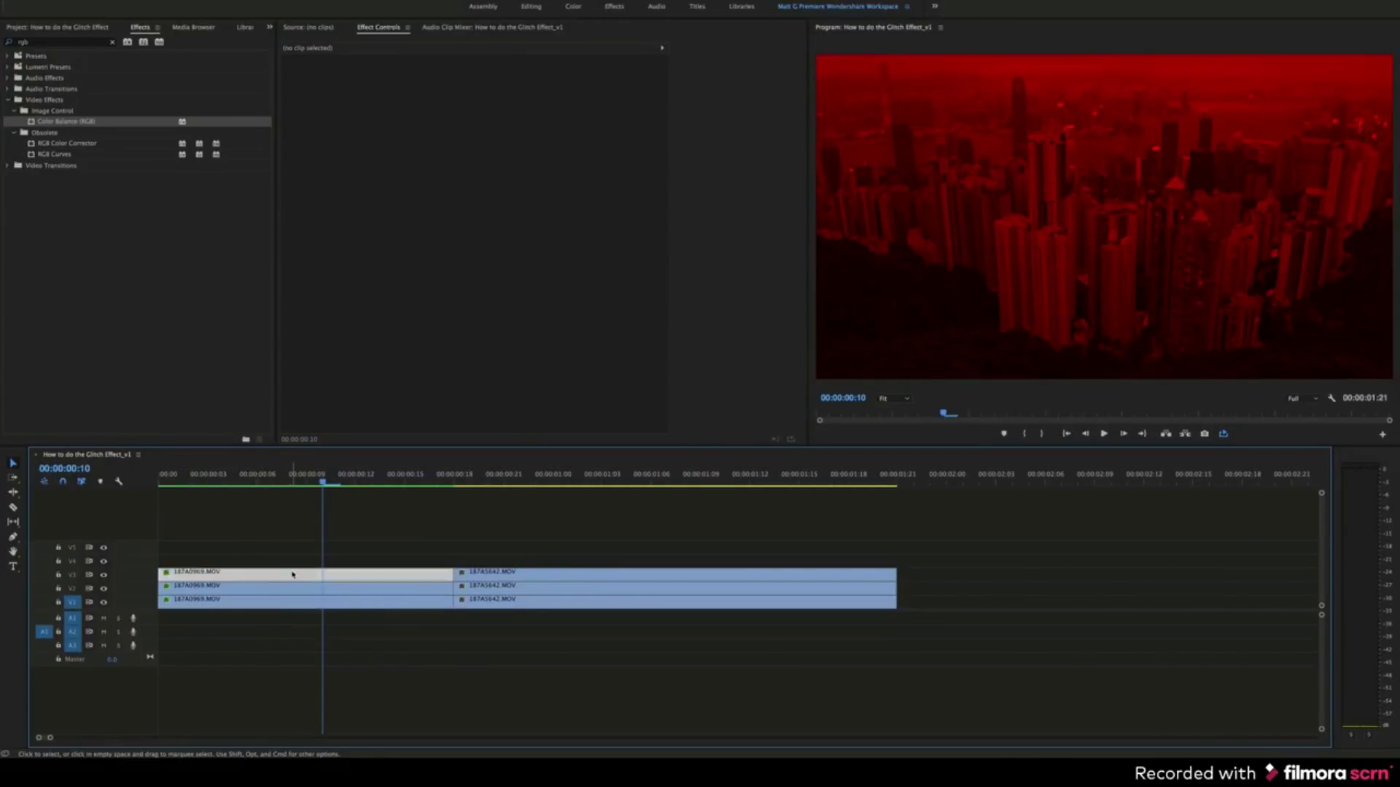
click(285, 105)
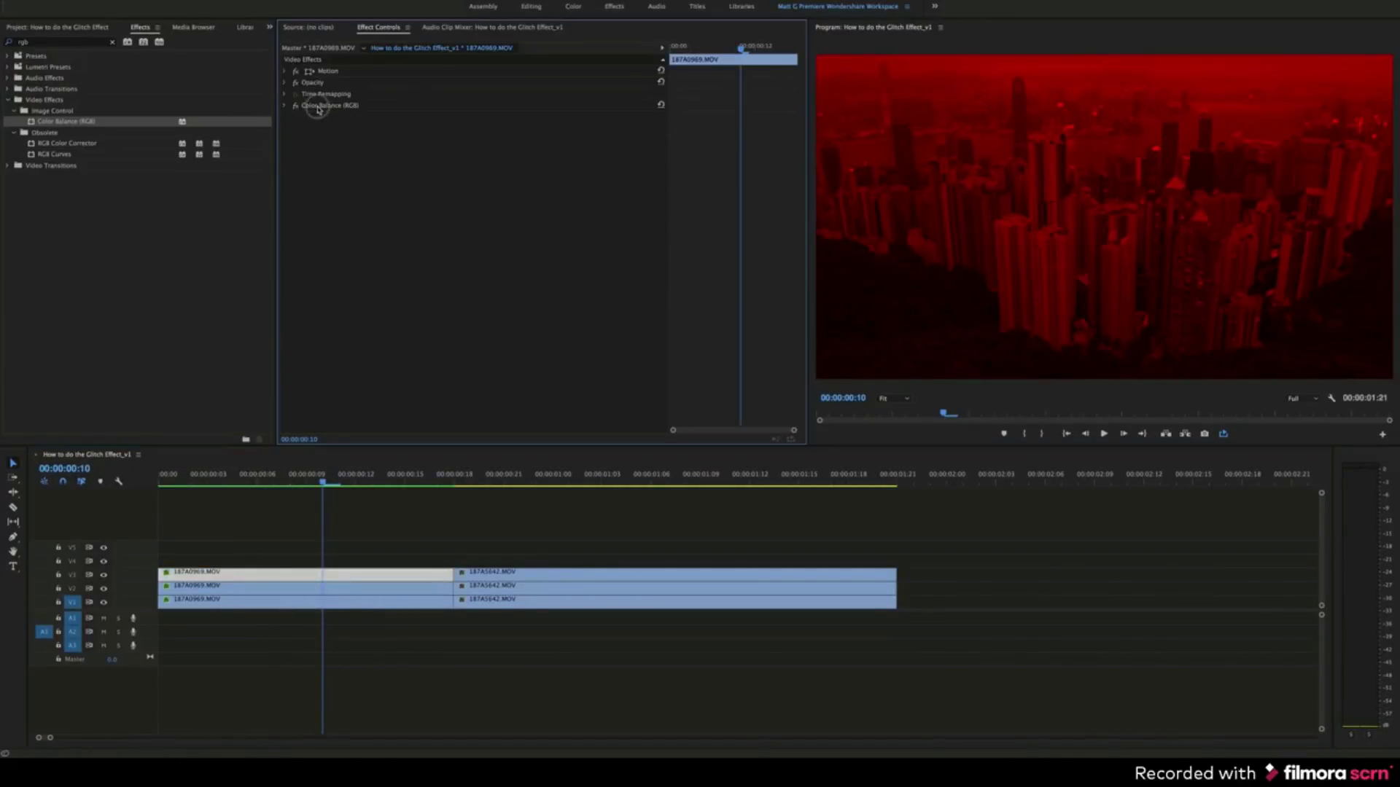
click(319, 107)
key(ctrl+c)
click(535, 573)
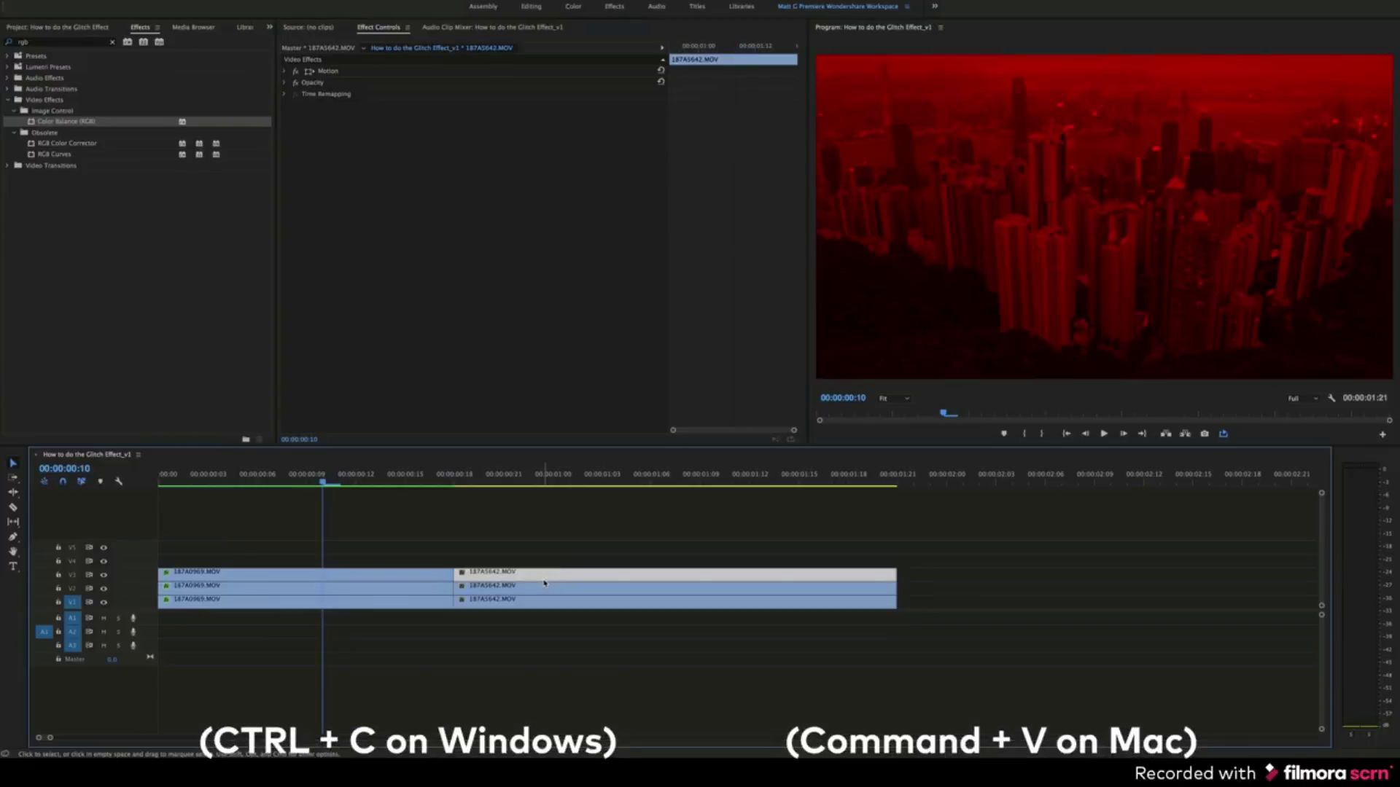
key(ctrl+v)
Step: Copy the green V2 and blue V1 Color Balance settings onto their 187A5642 clips
click(402, 588)
click(336, 106)
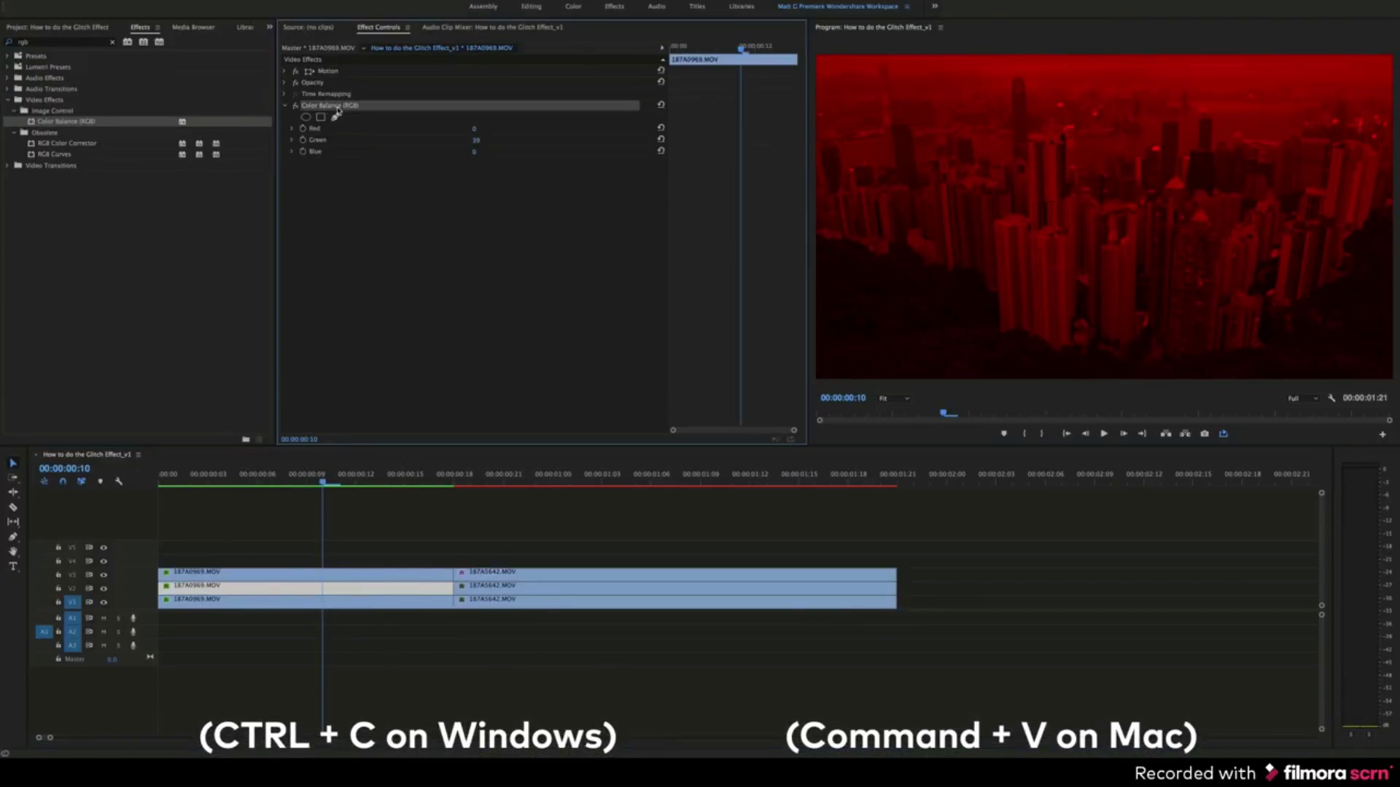
click(525, 588)
key(ctrl+v)
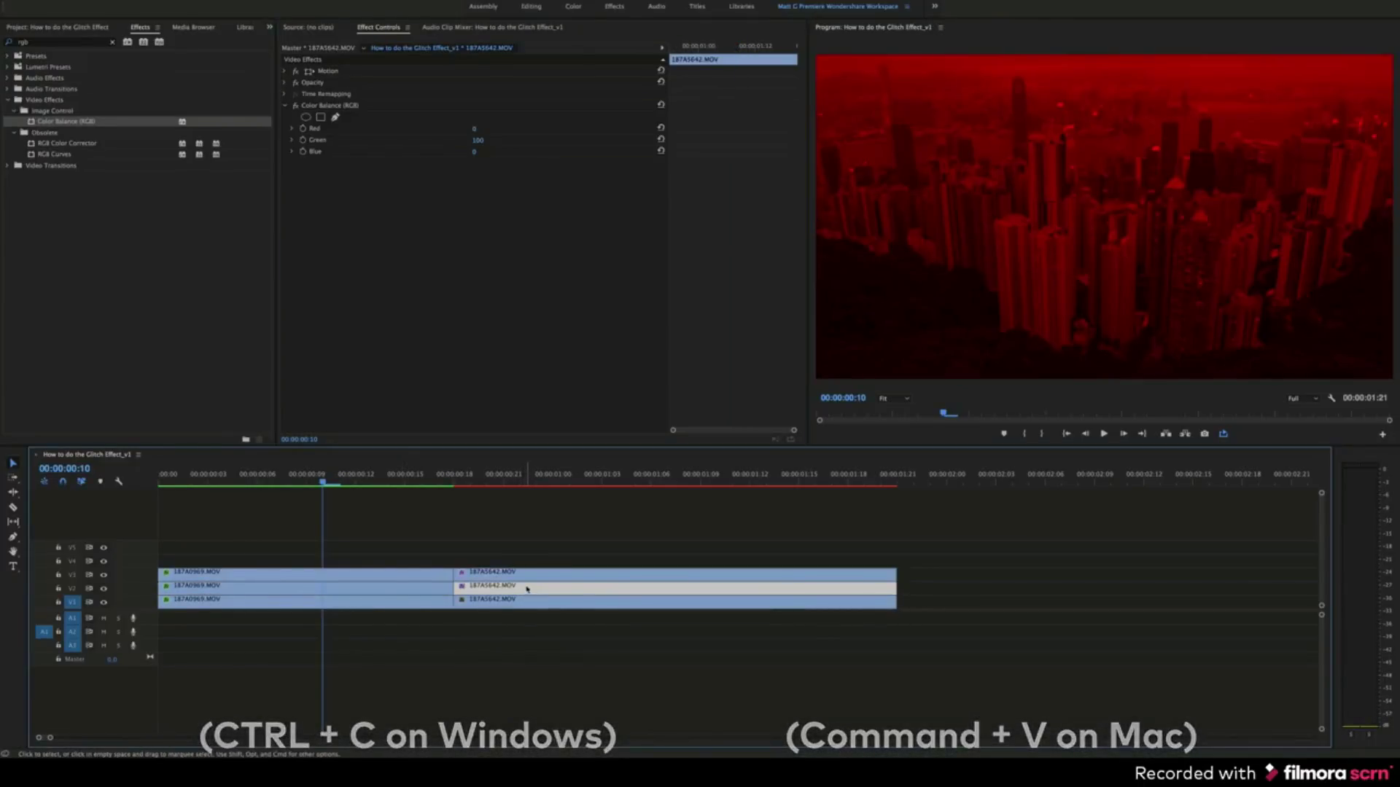
click(365, 600)
click(329, 105)
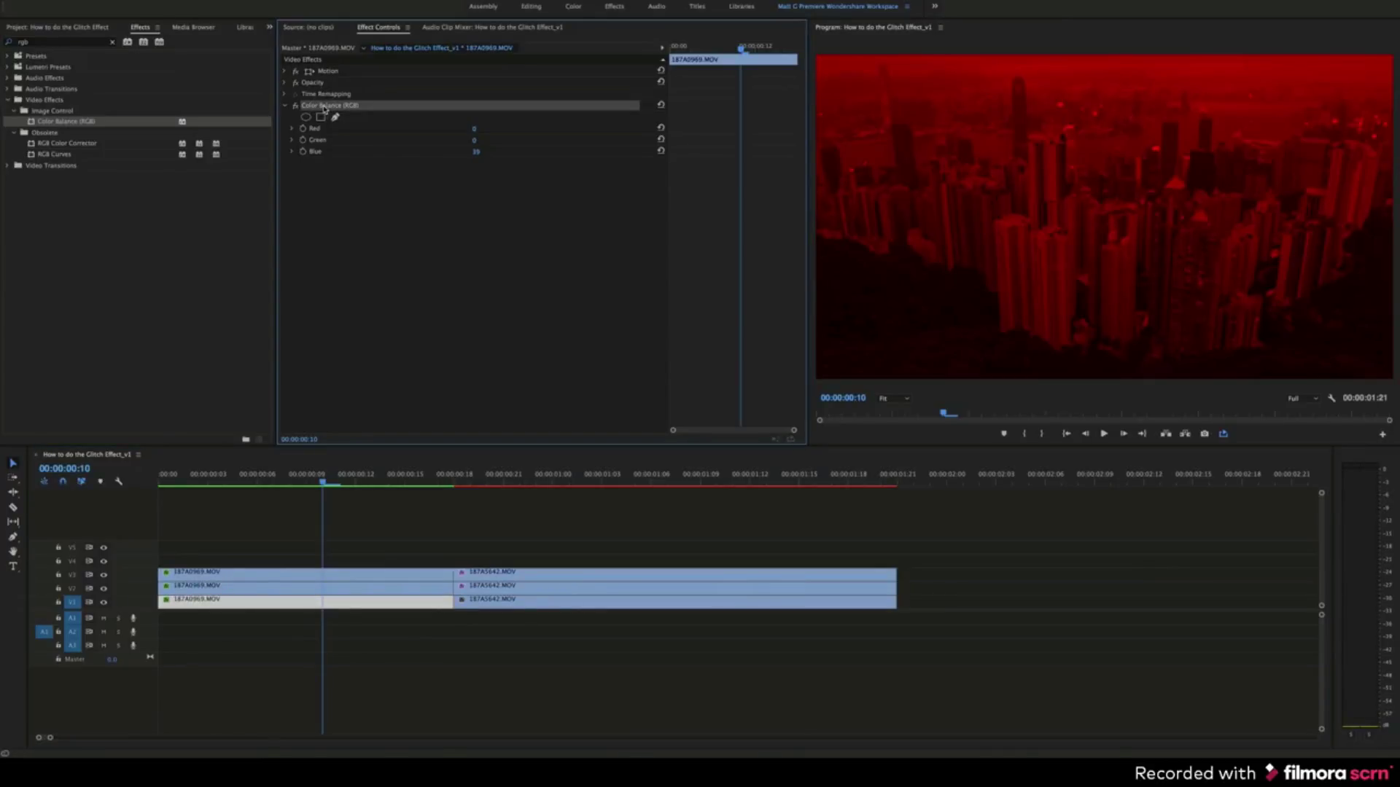
click(516, 599)
key(ctrl+v)
Step: Move the playhead just before the cut and review the V2 and V1 187A0969 colour settings
click(419, 514)
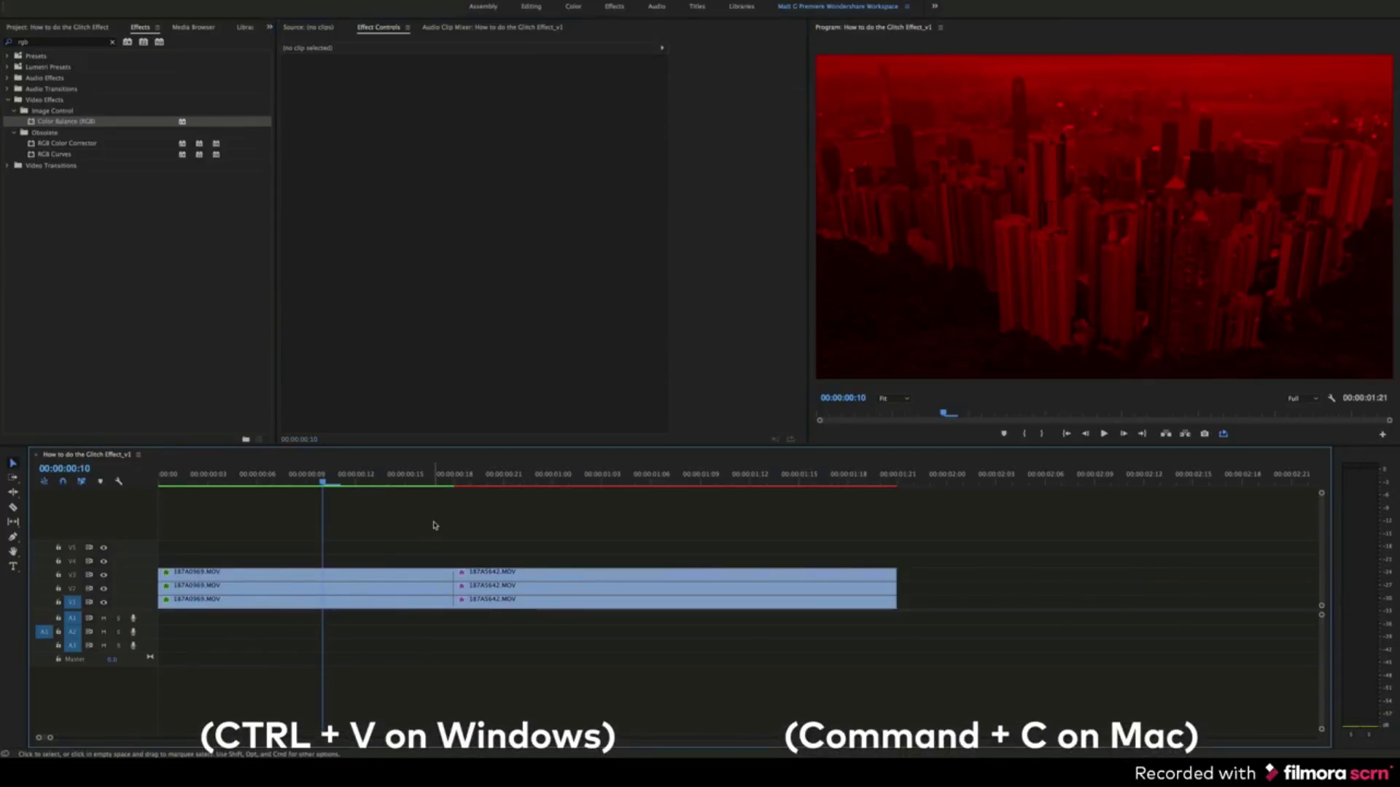
mouse_move(399, 496)
mouse_down()
mouse_move(444, 516)
mouse_move(436, 494)
mouse_up()
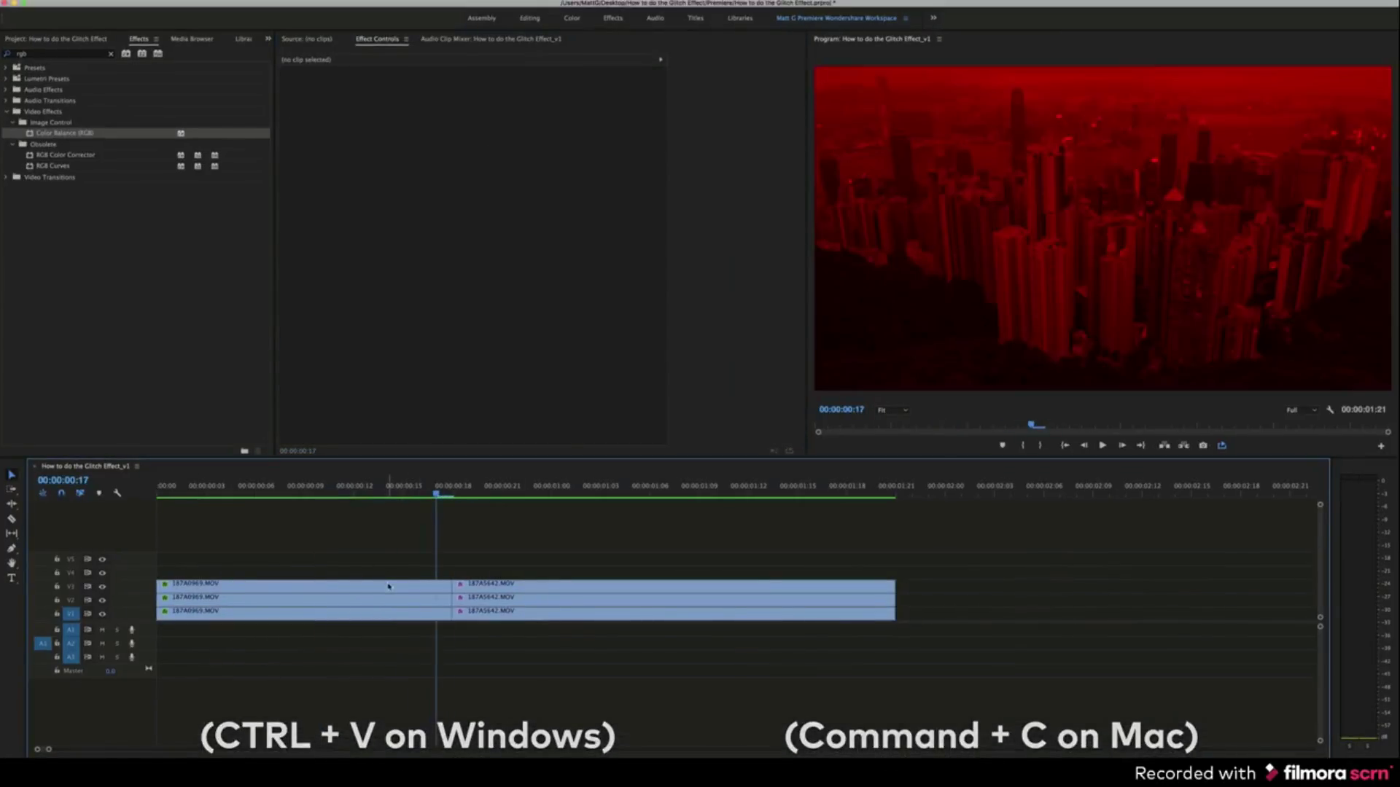
click(389, 584)
click(381, 599)
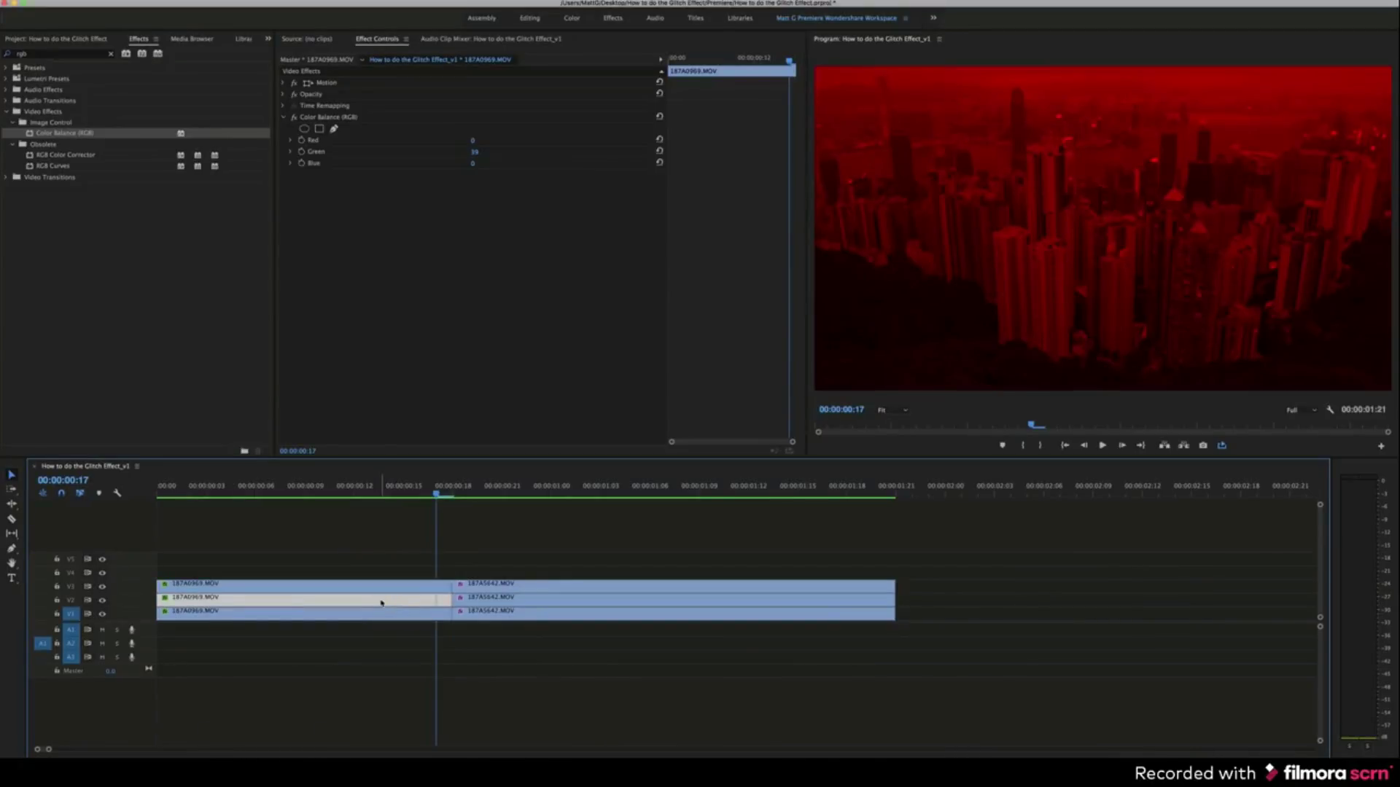
click(283, 116)
click(359, 611)
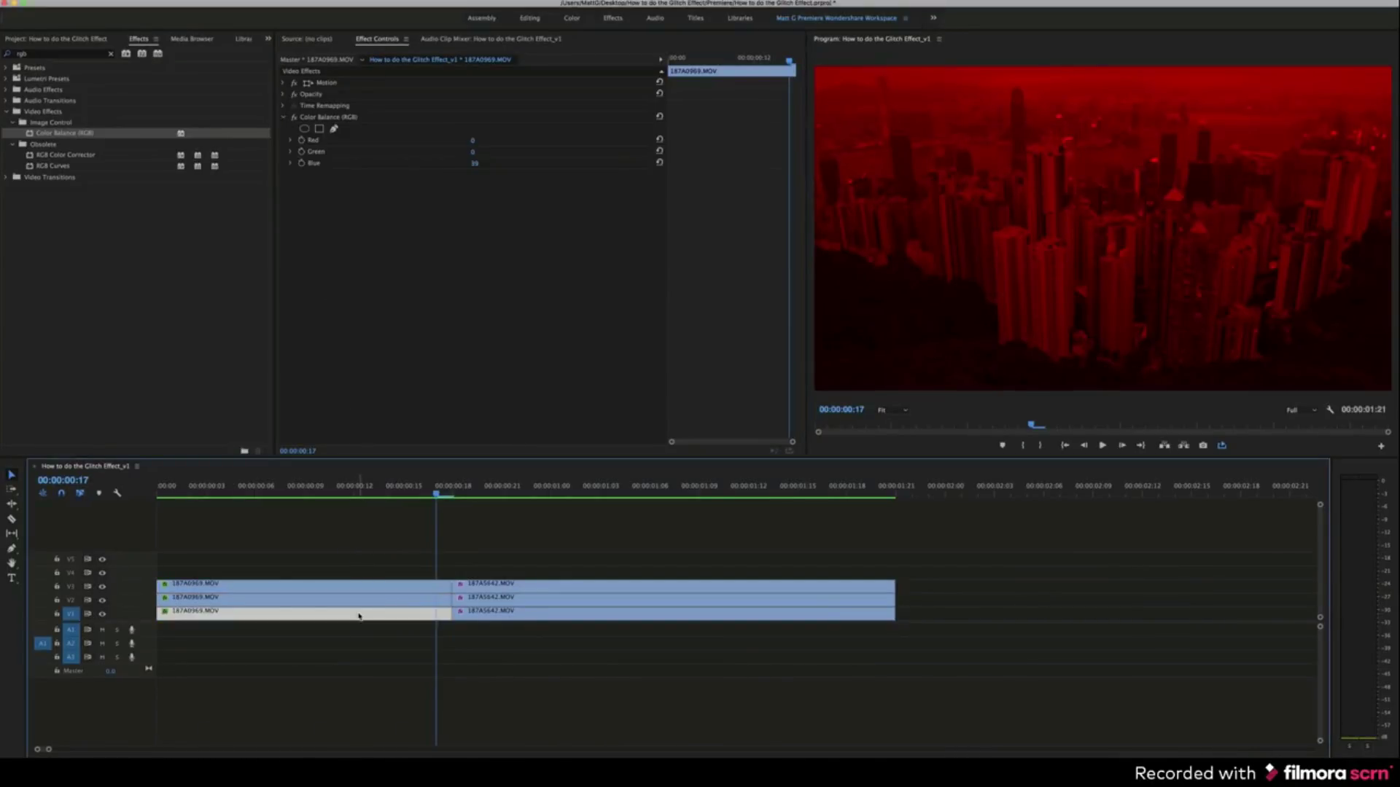
click(285, 118)
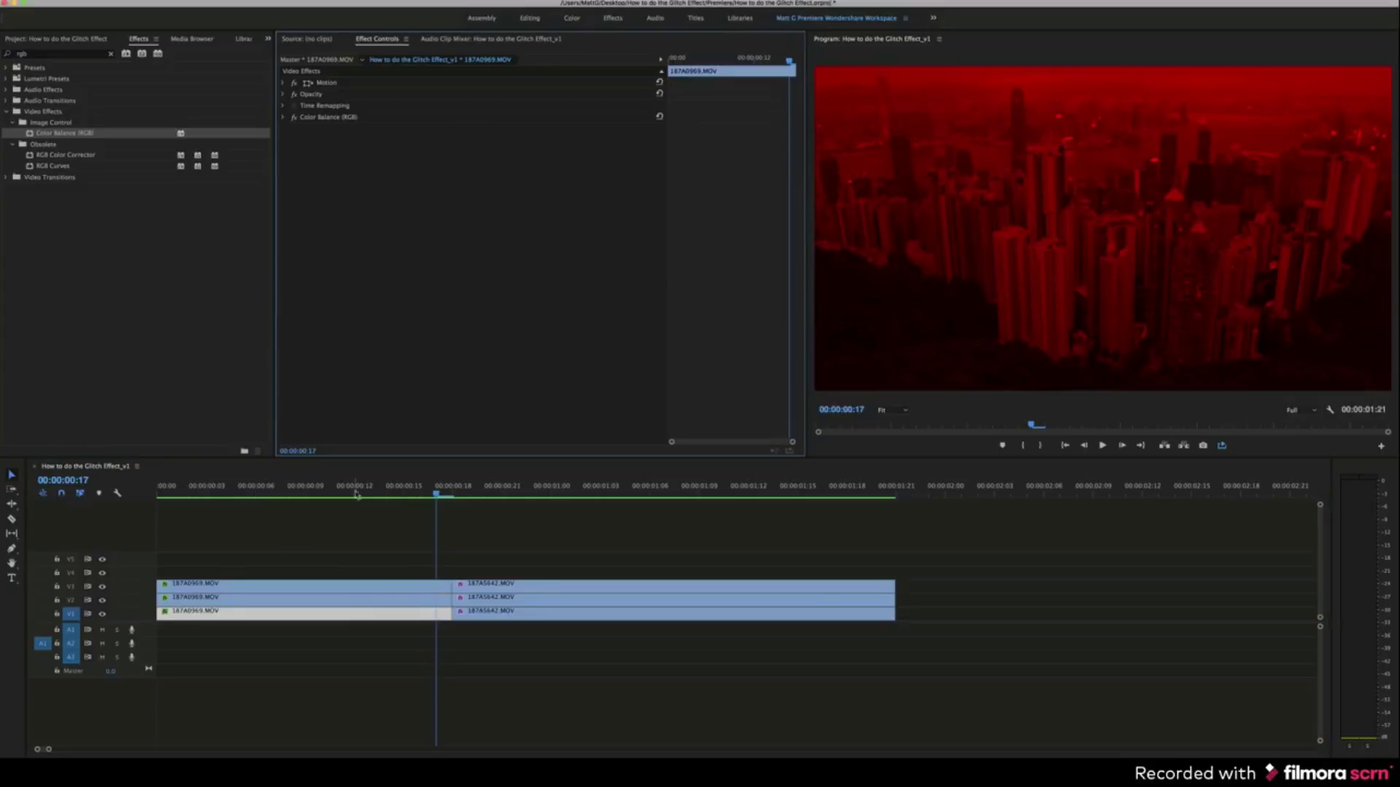
Step: Set the Opacity blend mode to Screen on the V3 and V2 187A0969 clips
click(405, 587)
click(284, 94)
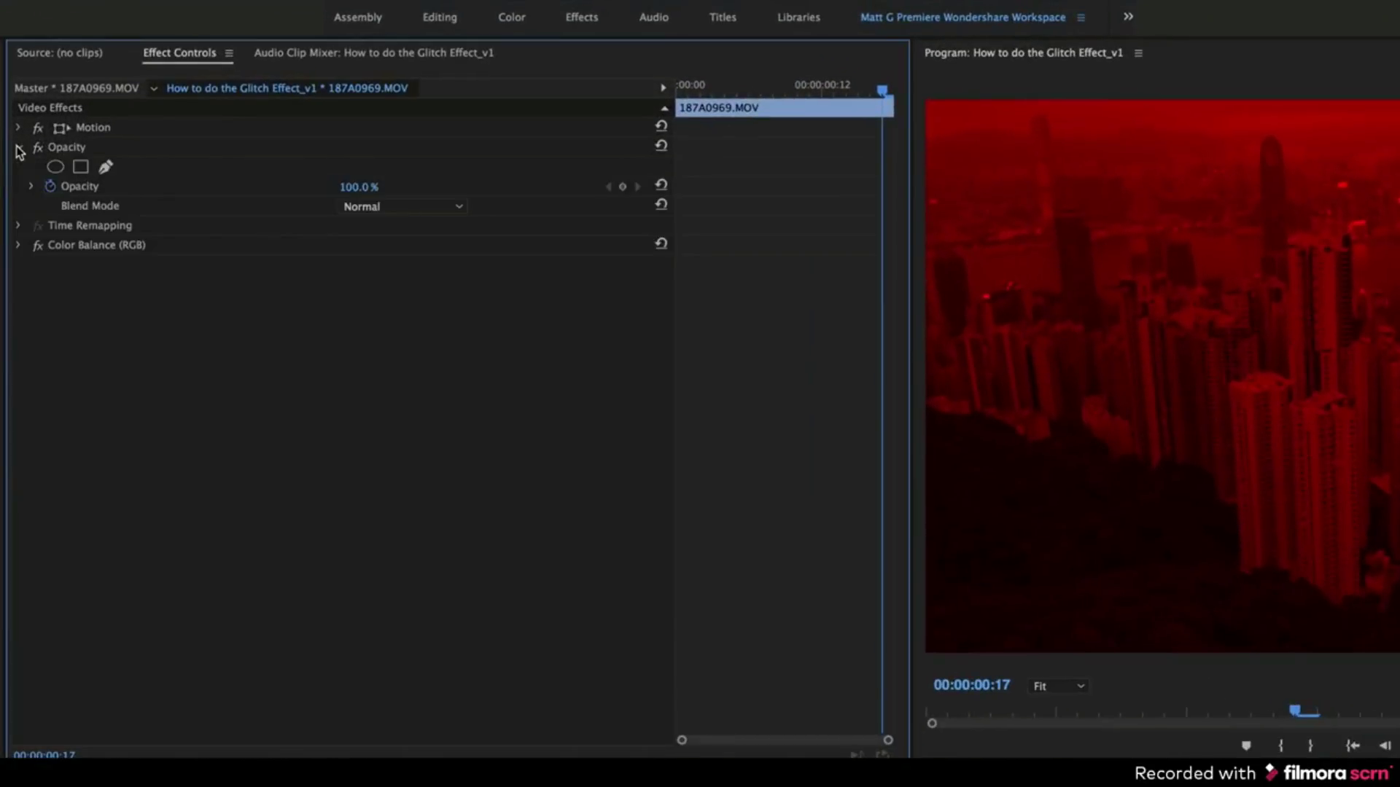
click(355, 213)
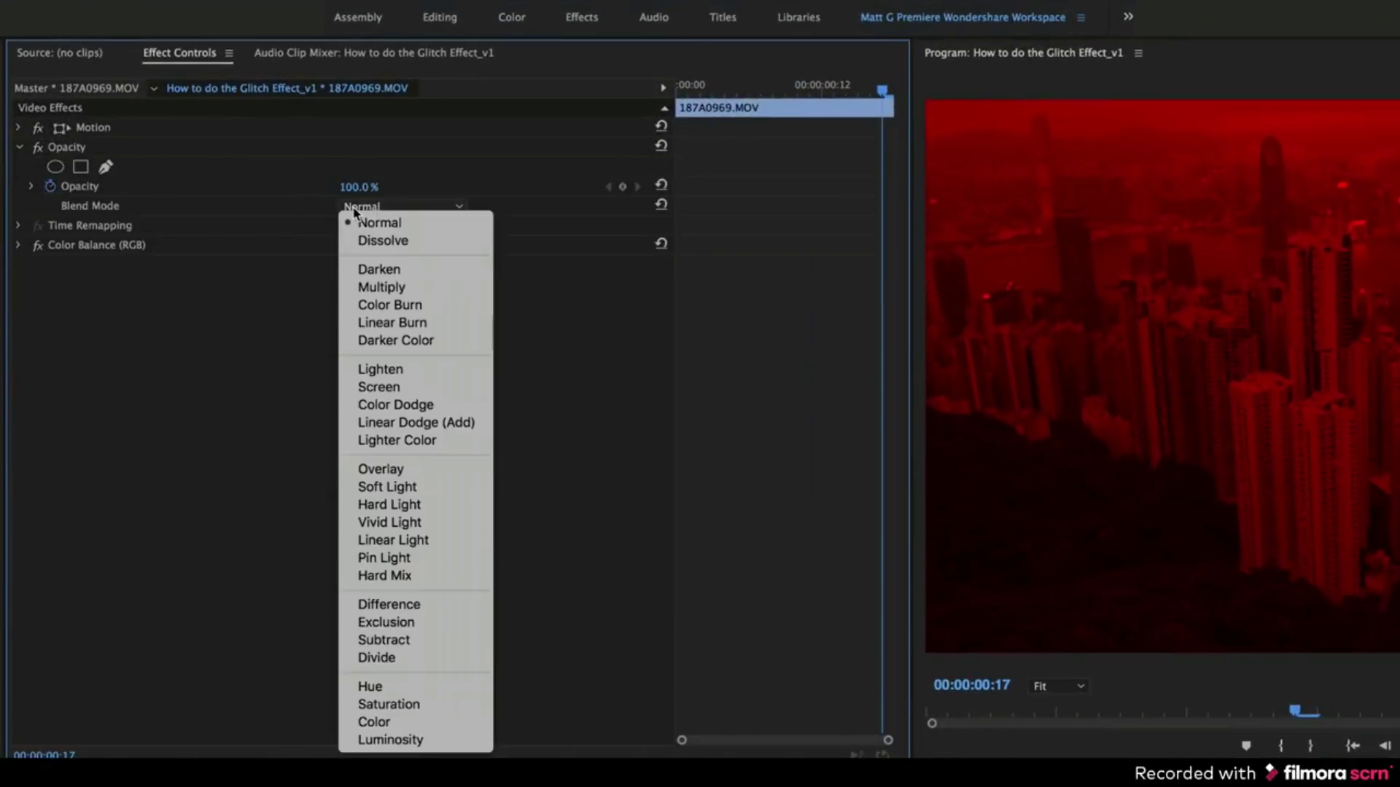
click(379, 396)
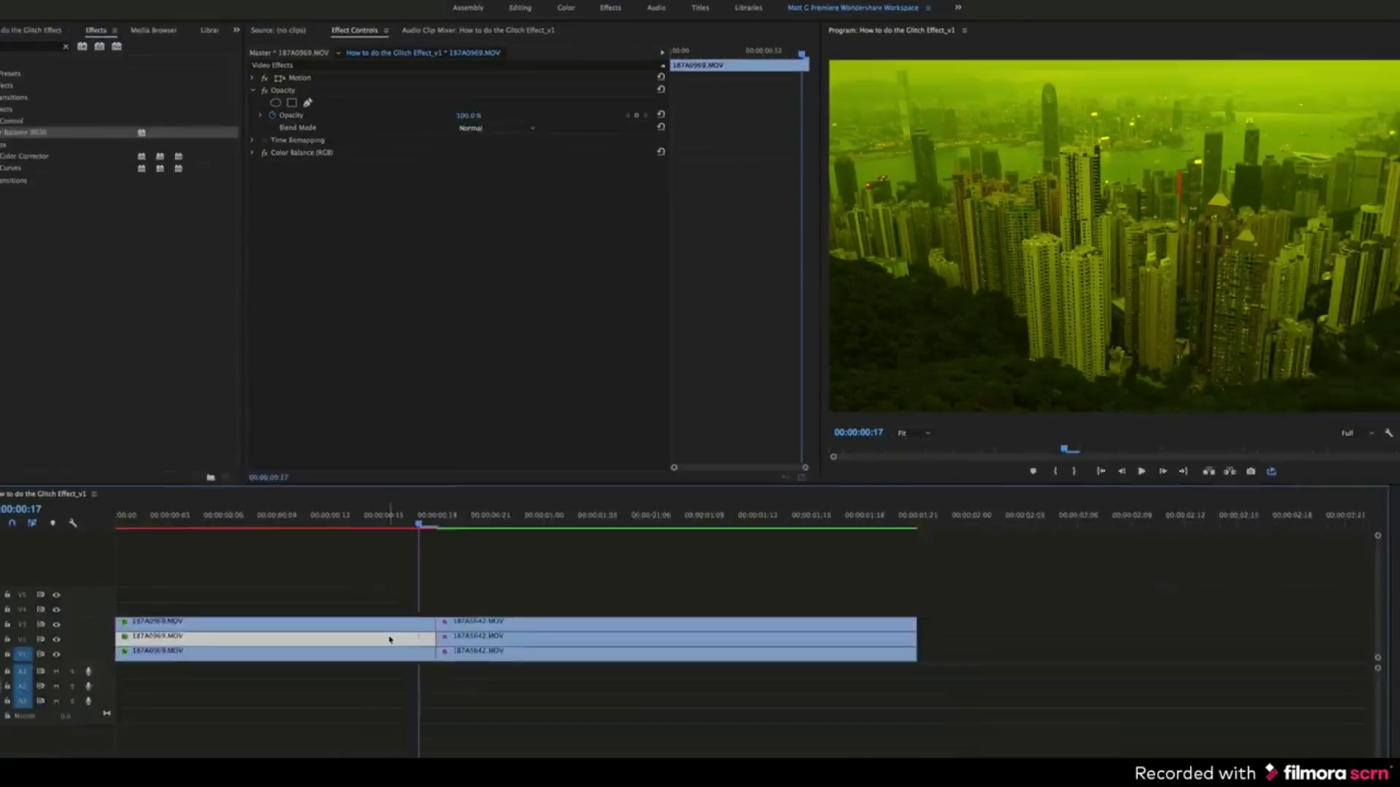
click(306, 585)
click(481, 117)
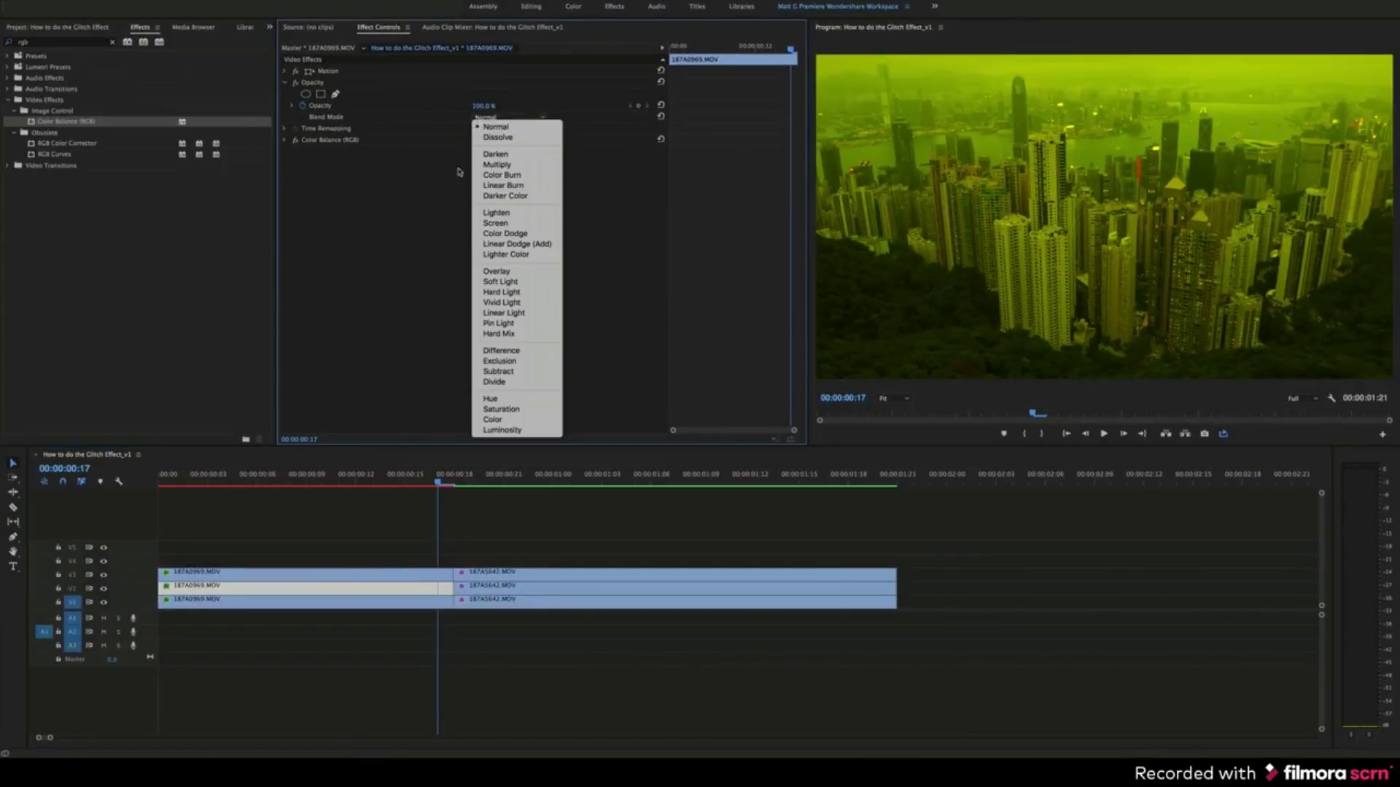
click(496, 223)
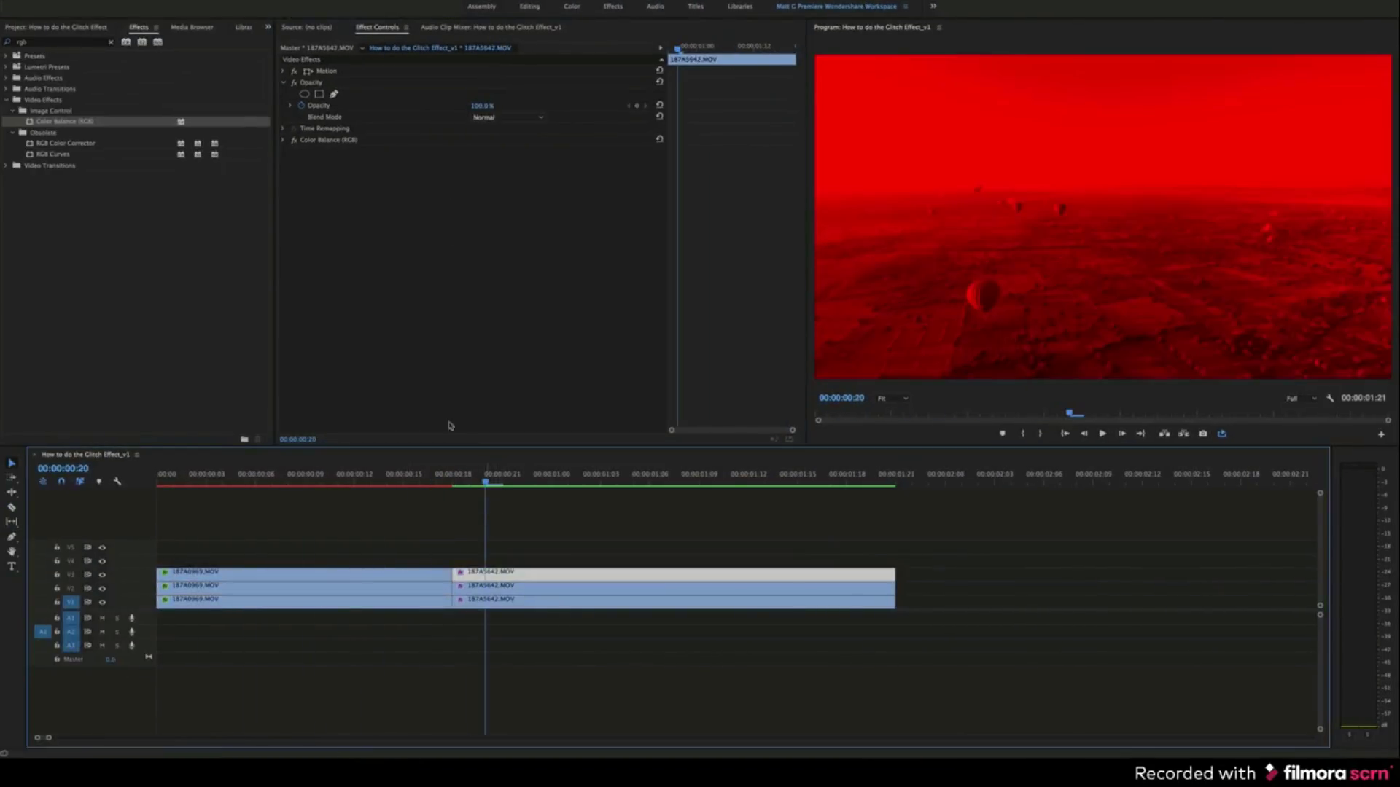
Step: Try a blend mode on the V3 187A5642 clip, then scrub the frames around the cut
click(508, 117)
click(503, 225)
click(508, 117)
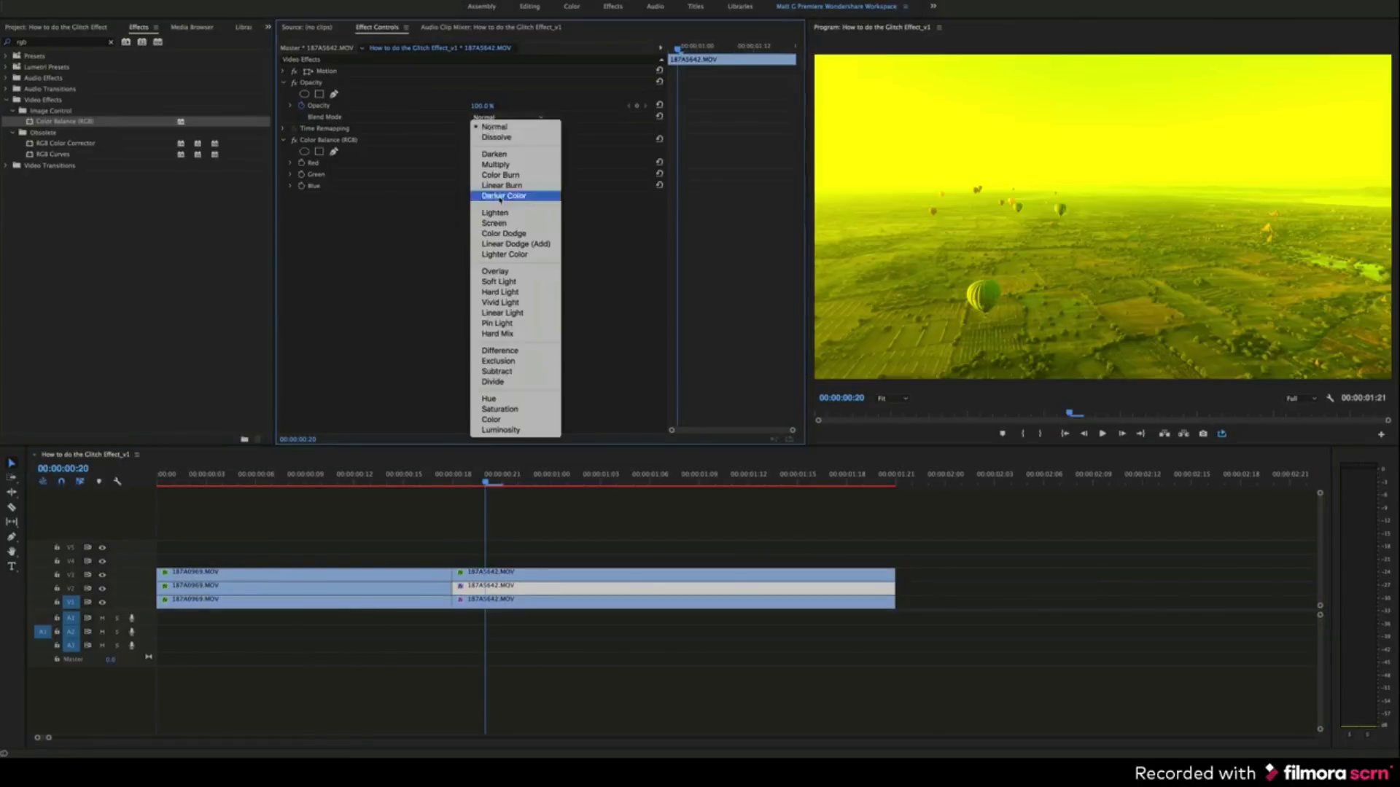
click(387, 482)
drag(393, 484, 440, 505)
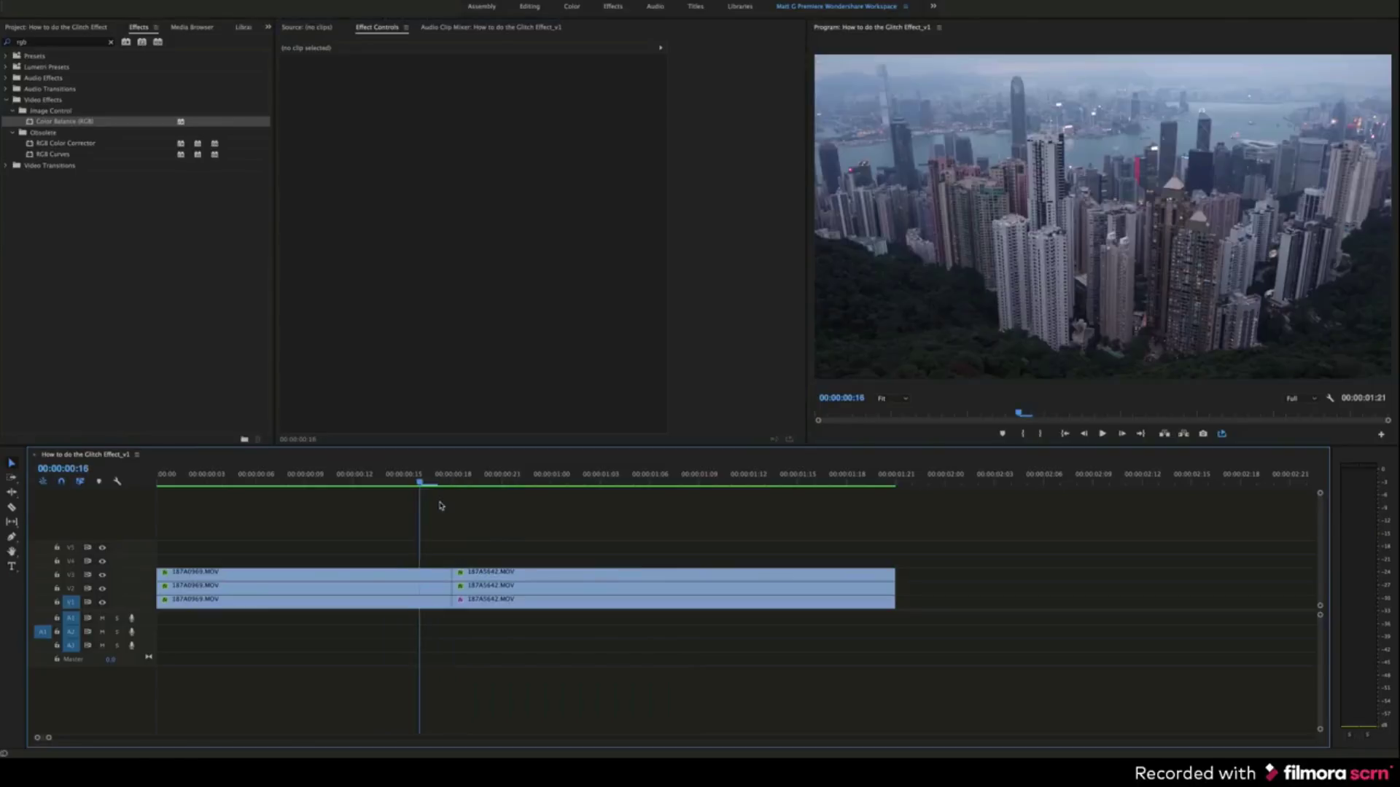
Step: Keyframe the top V3 city clip's Position, nudging the red layer down then sideways over successive frames
key(Left)
key(Left)
click(356, 580)
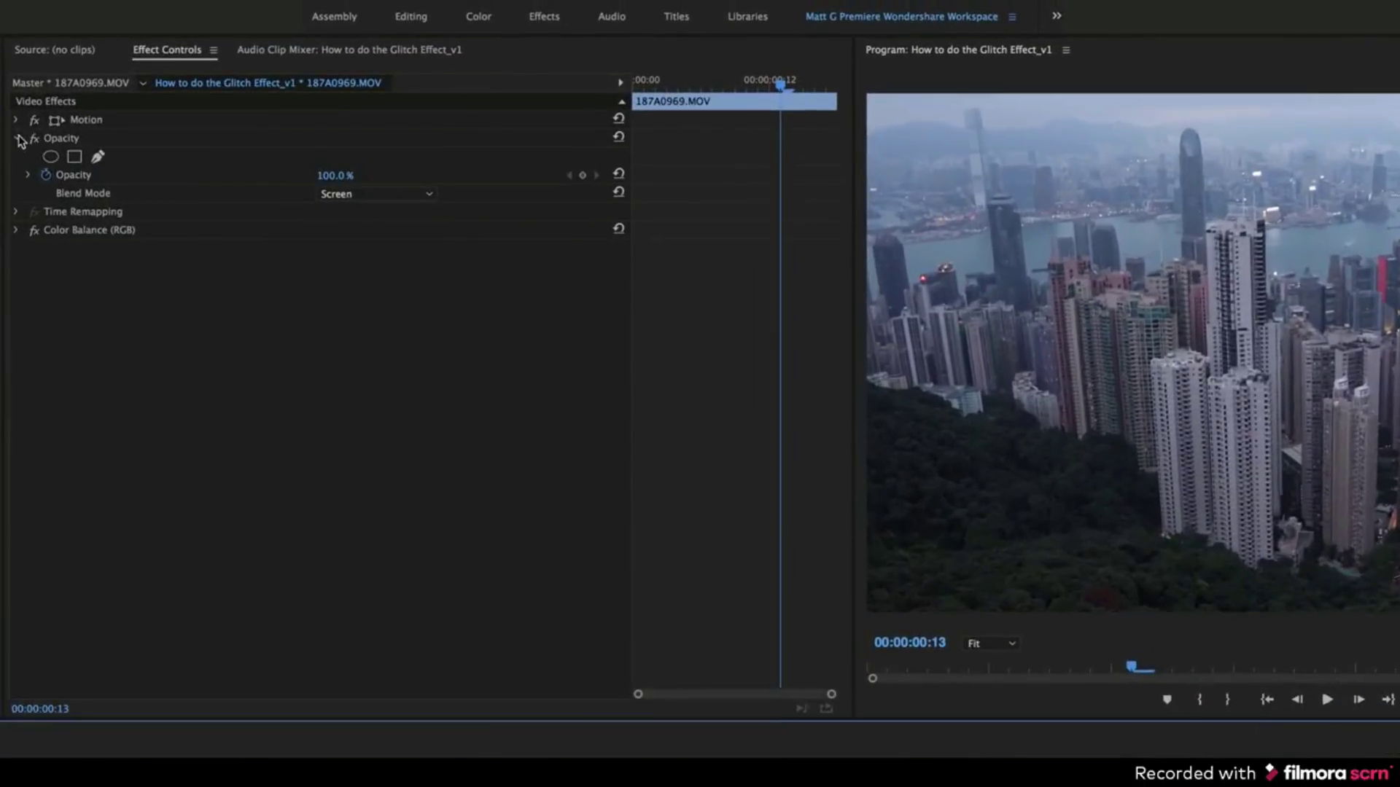
click(284, 81)
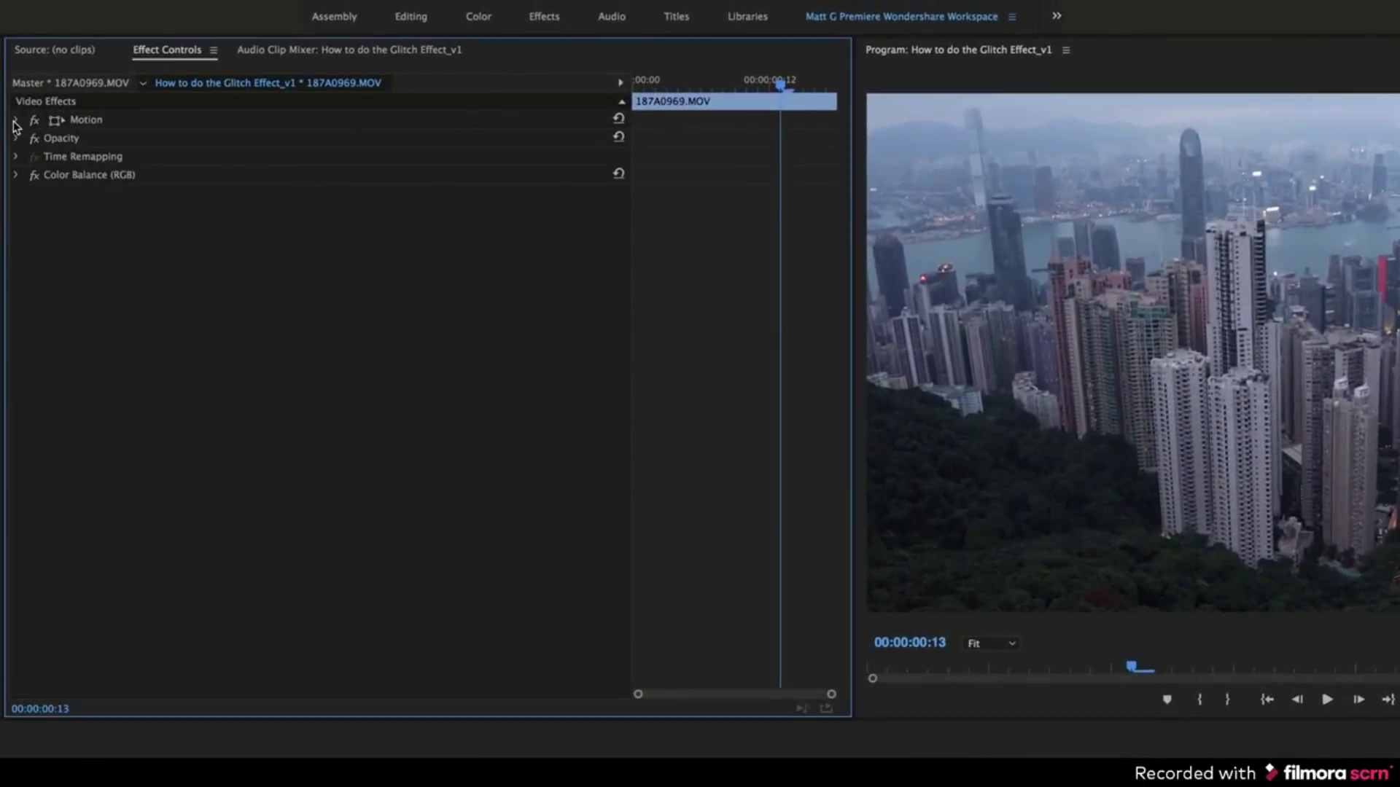
click(283, 71)
click(45, 138)
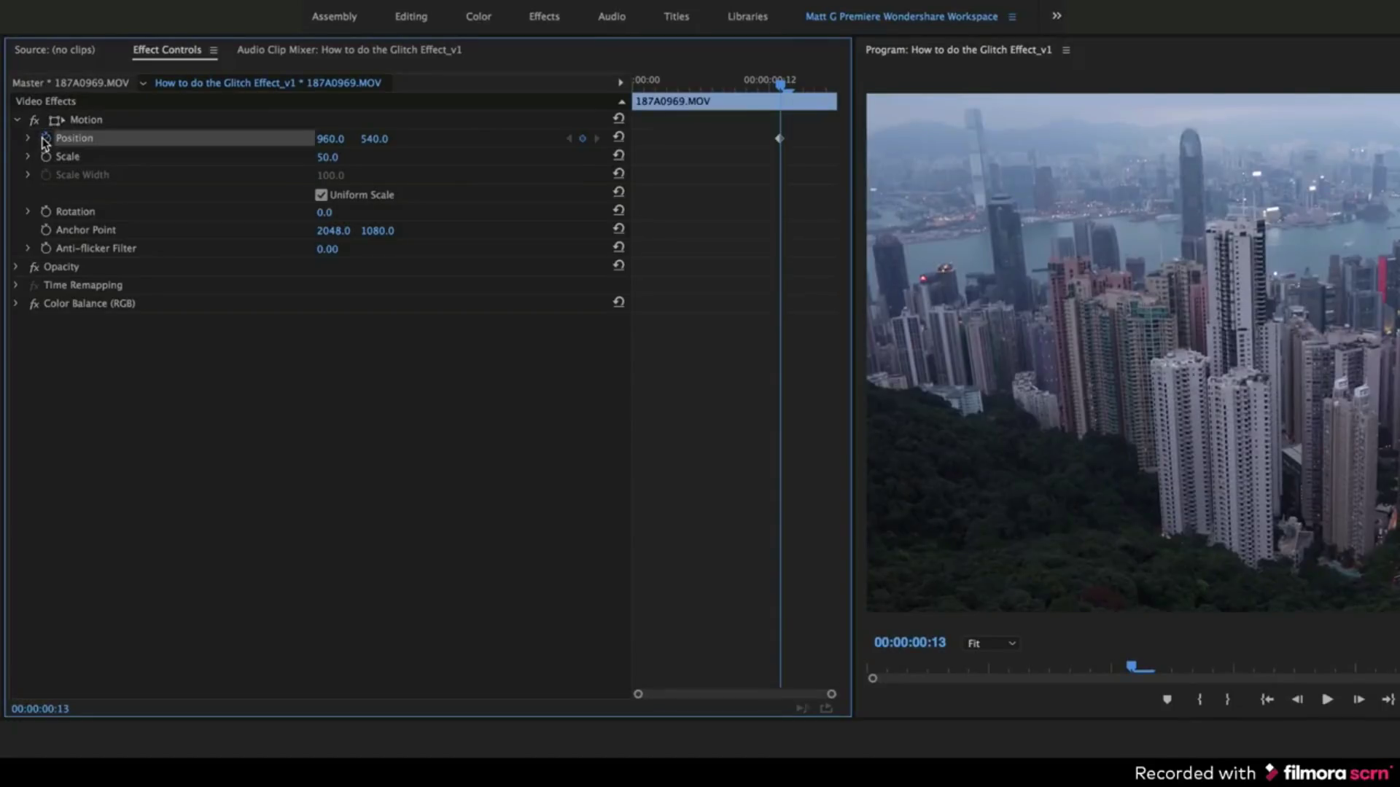
key(Right)
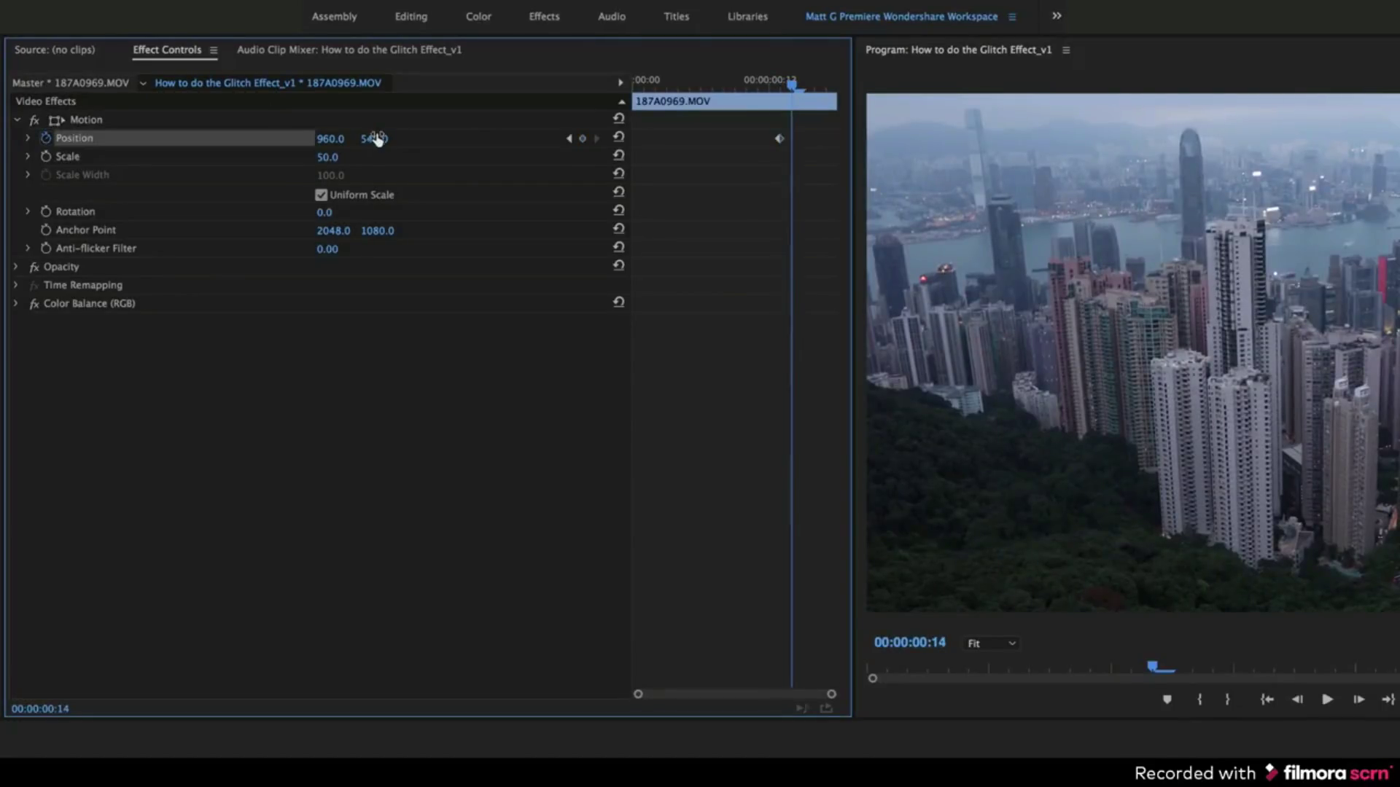
mouse_move(374, 138)
mouse_down()
mouse_move(393, 139)
mouse_move(323, 138)
mouse_up()
key(Right)
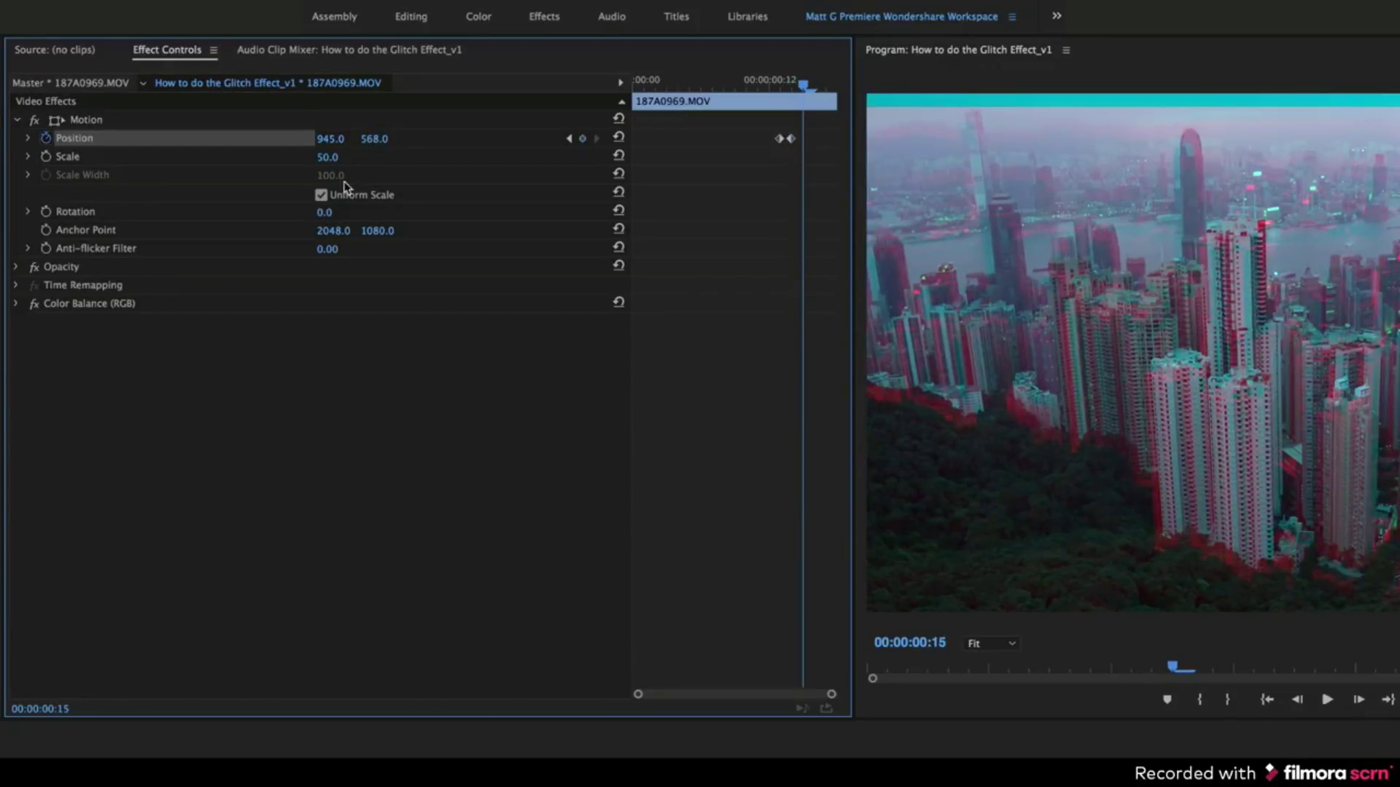
key(Right)
drag(327, 146, 362, 138)
Step: Offset the top layer's X position to 920 and the middle city layer to about 980/553
key(Right)
key(grave)
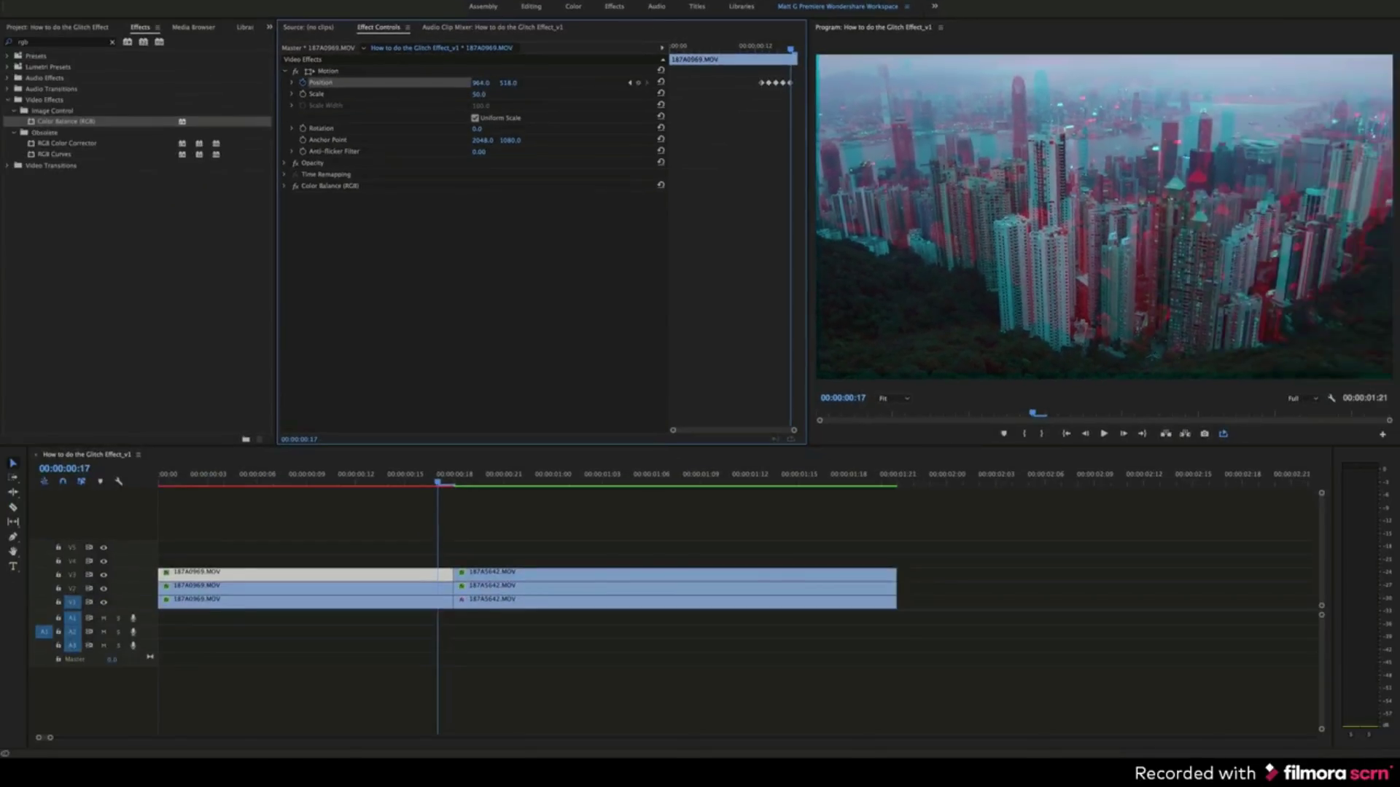
drag(490, 83, 484, 84)
key(Right)
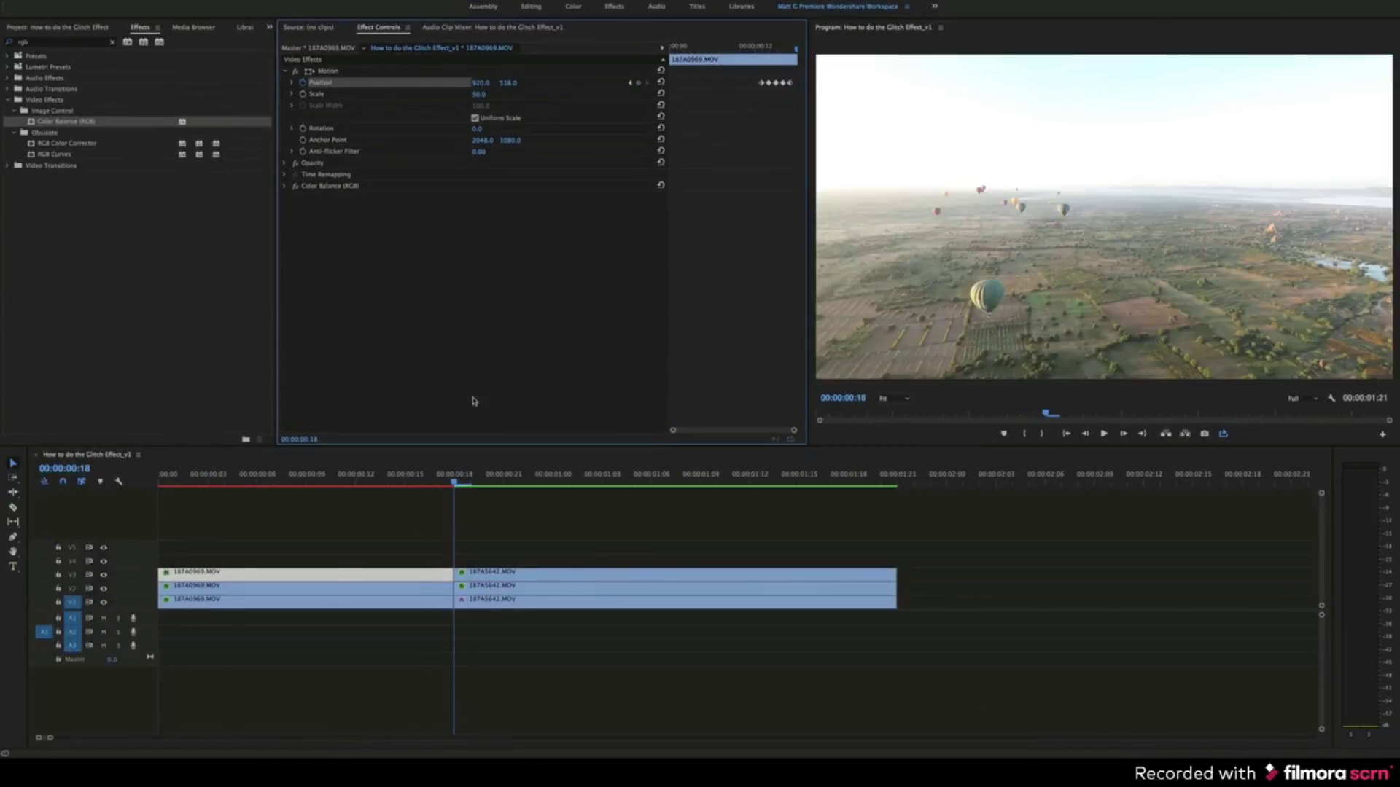
click(306, 585)
drag(478, 83, 483, 84)
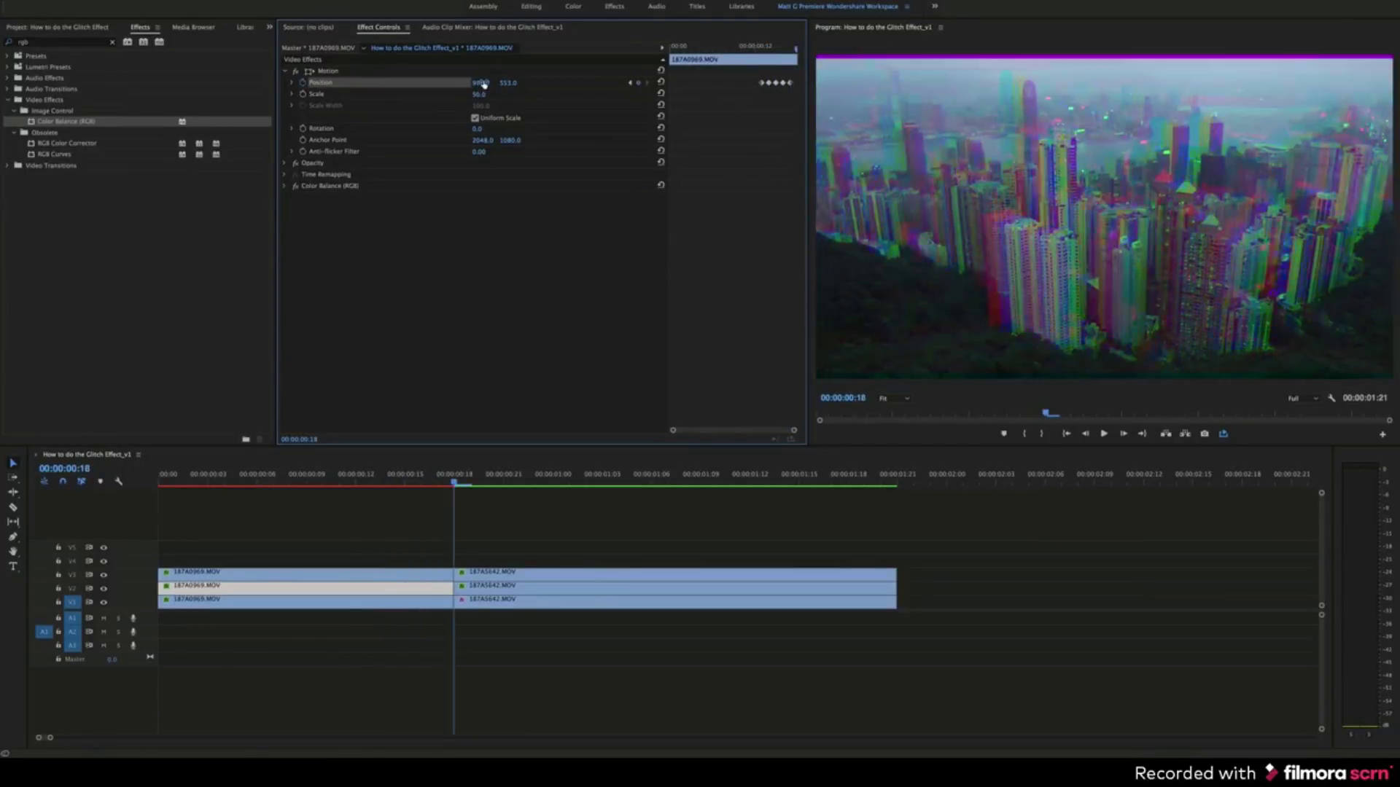
Step: Add offset Position keyframes to the top and middle balloon clip layers at the glitch start
drag(454, 479, 519, 479)
click(519, 573)
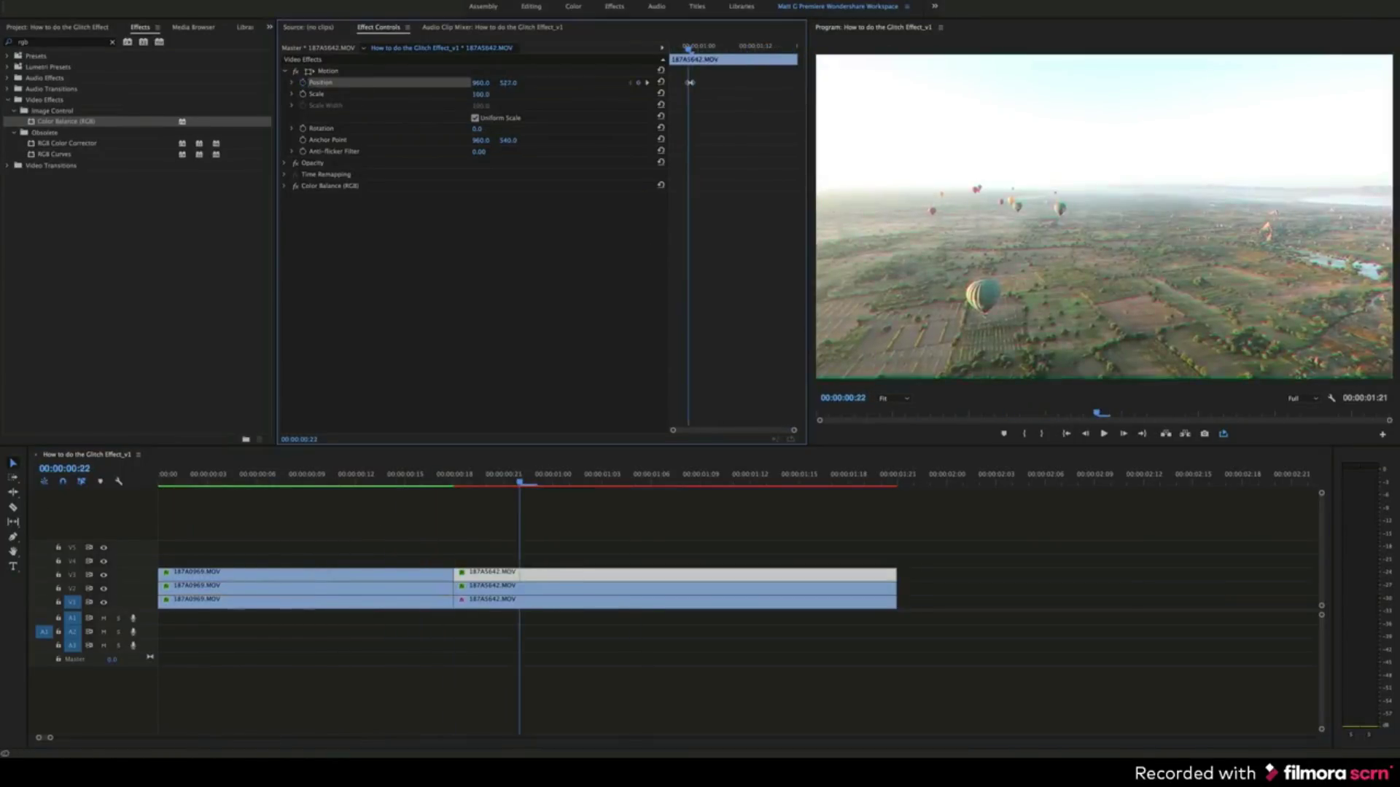
key(Left)
key(Left)
key(Left)
drag(481, 82, 511, 84)
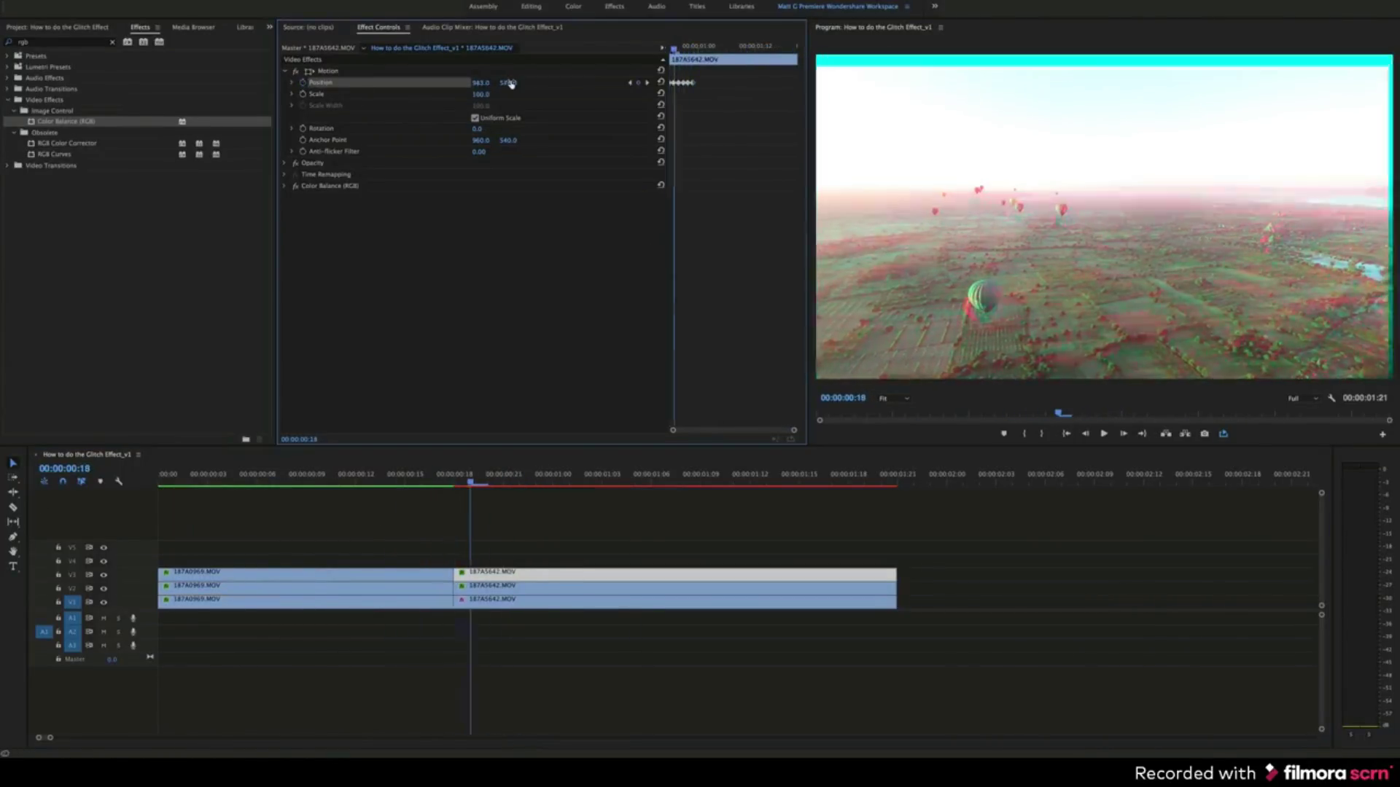
click(510, 586)
Step: Render the effects and play back the RGB-split glitch
key(Right)
key(Right)
key(Right)
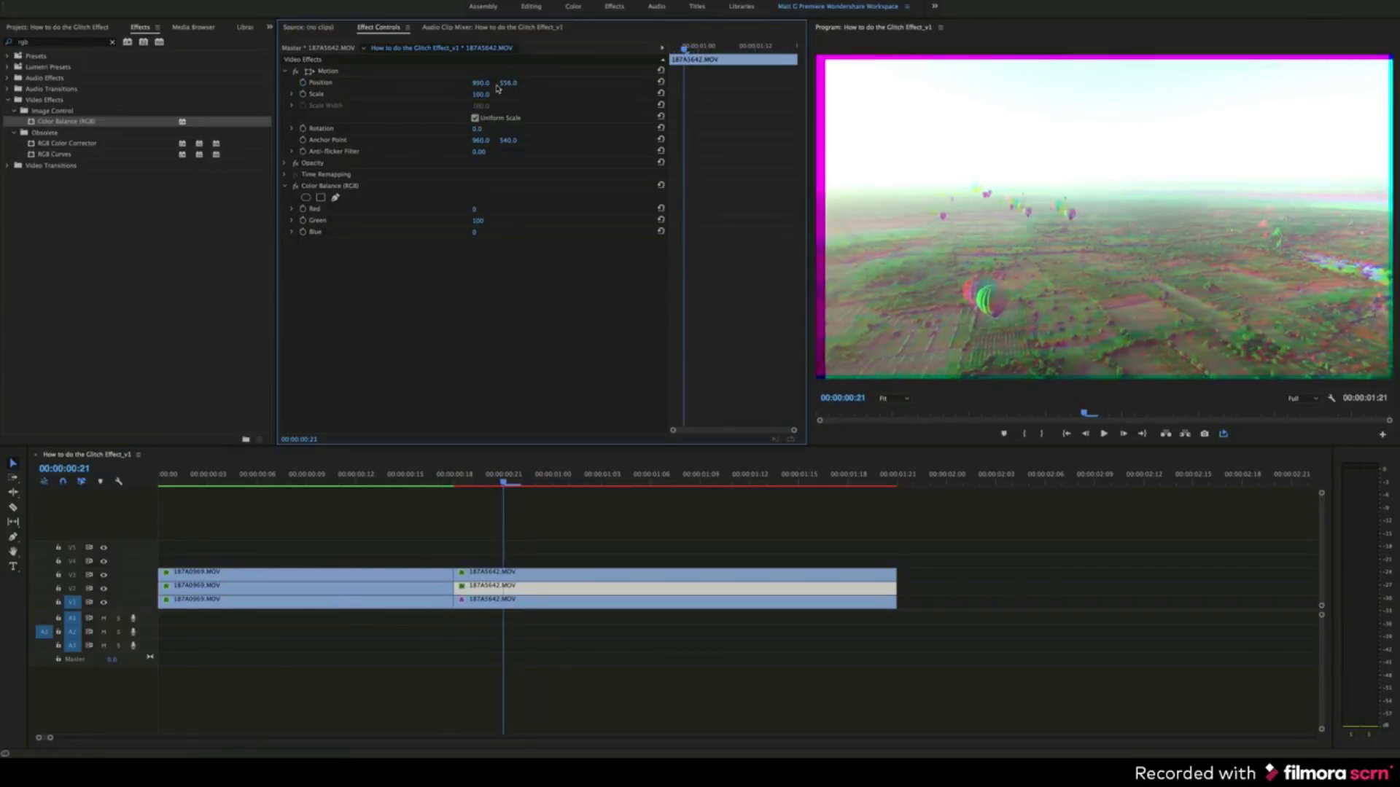
drag(471, 476, 427, 476)
key(Return)
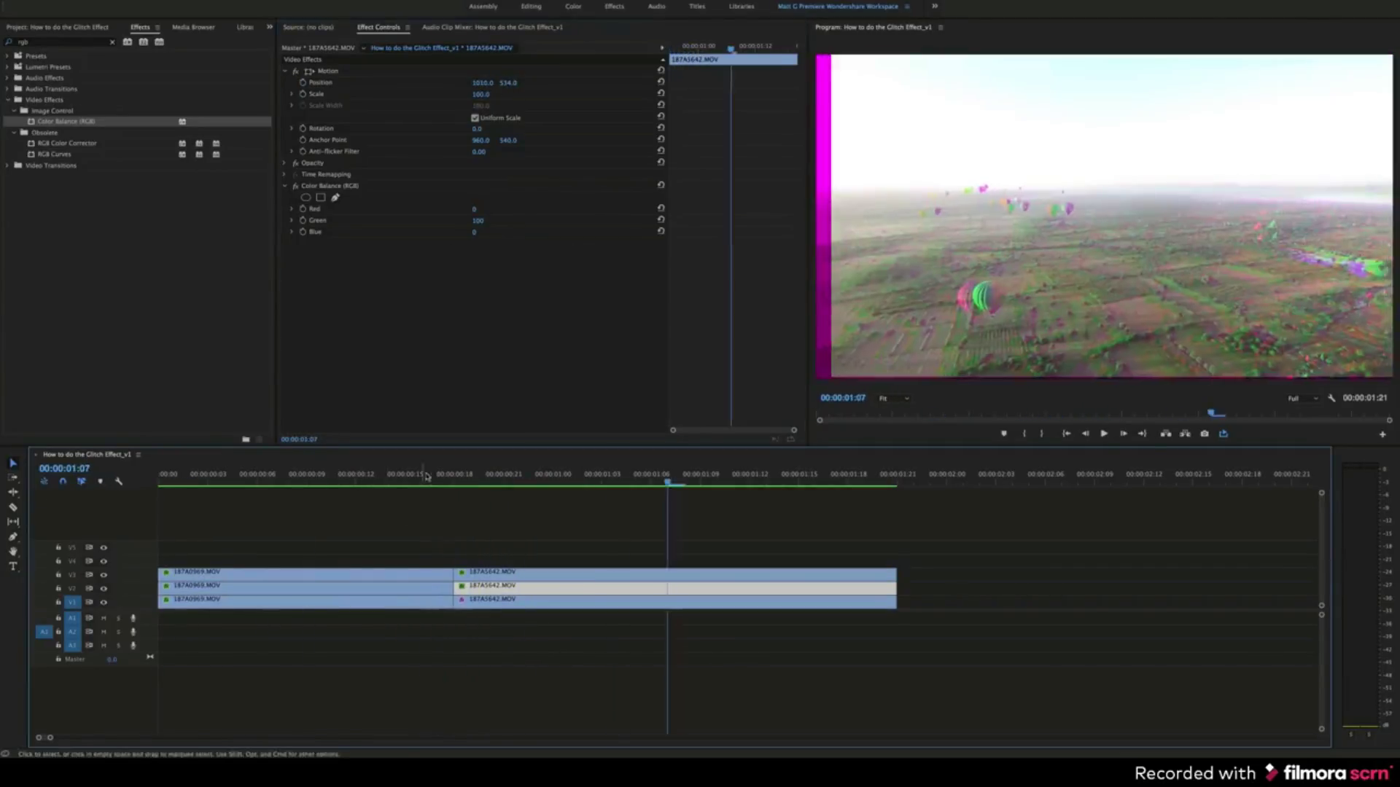
Step: Preview the glitch by playing the sequence from the start
click(90, 508)
key(Home)
key(space)
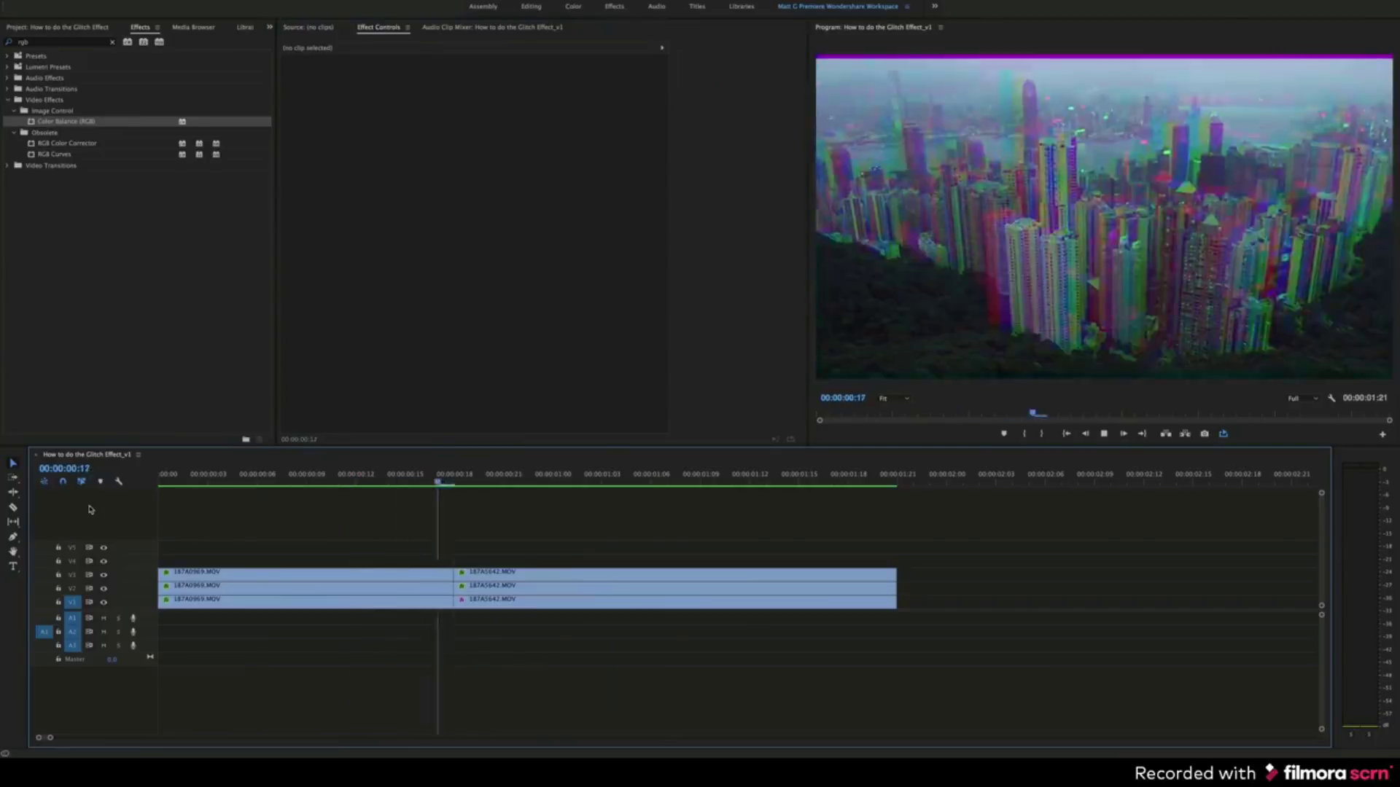
key(space)
key(Home)
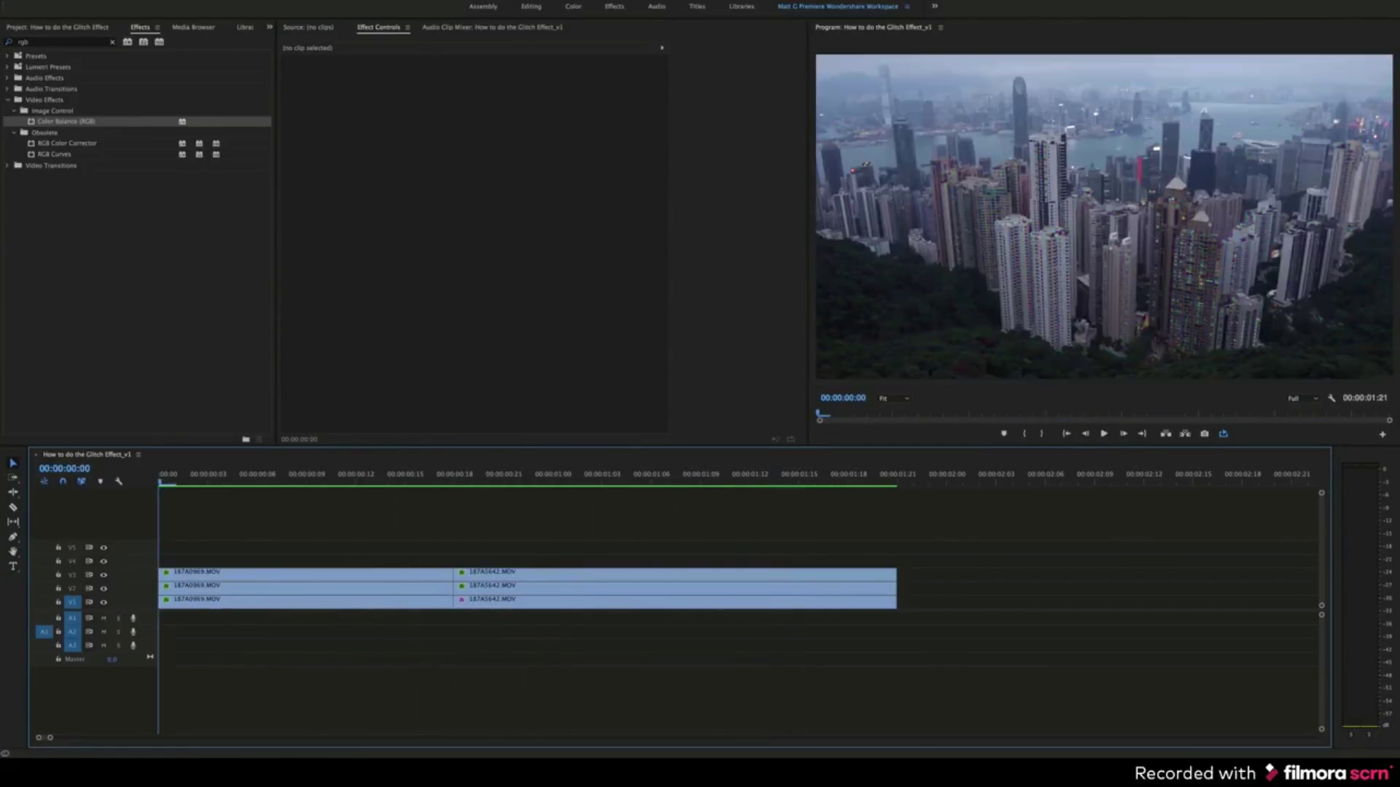
key(space)
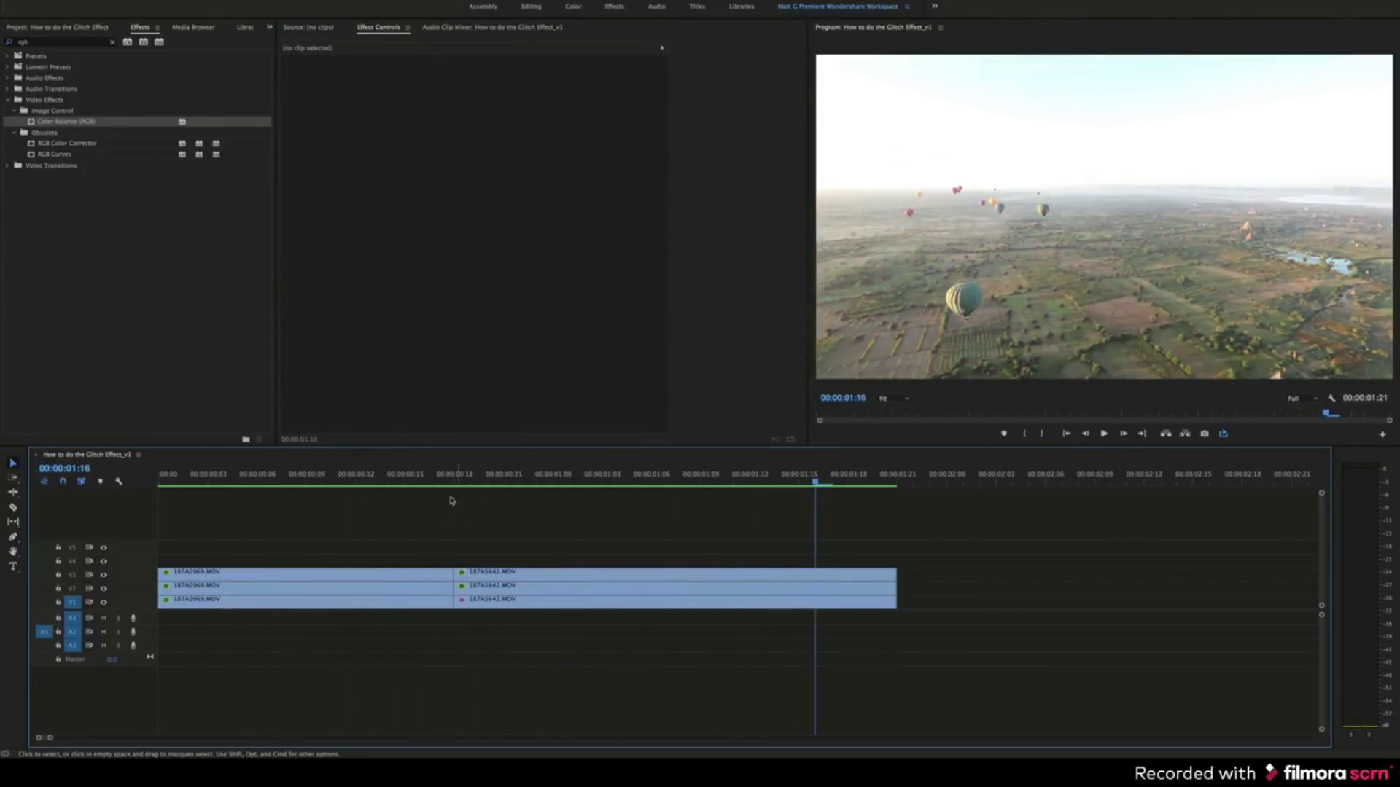
Step: Create a new Adjustment Layer in the project bin with default settings
click(71, 28)
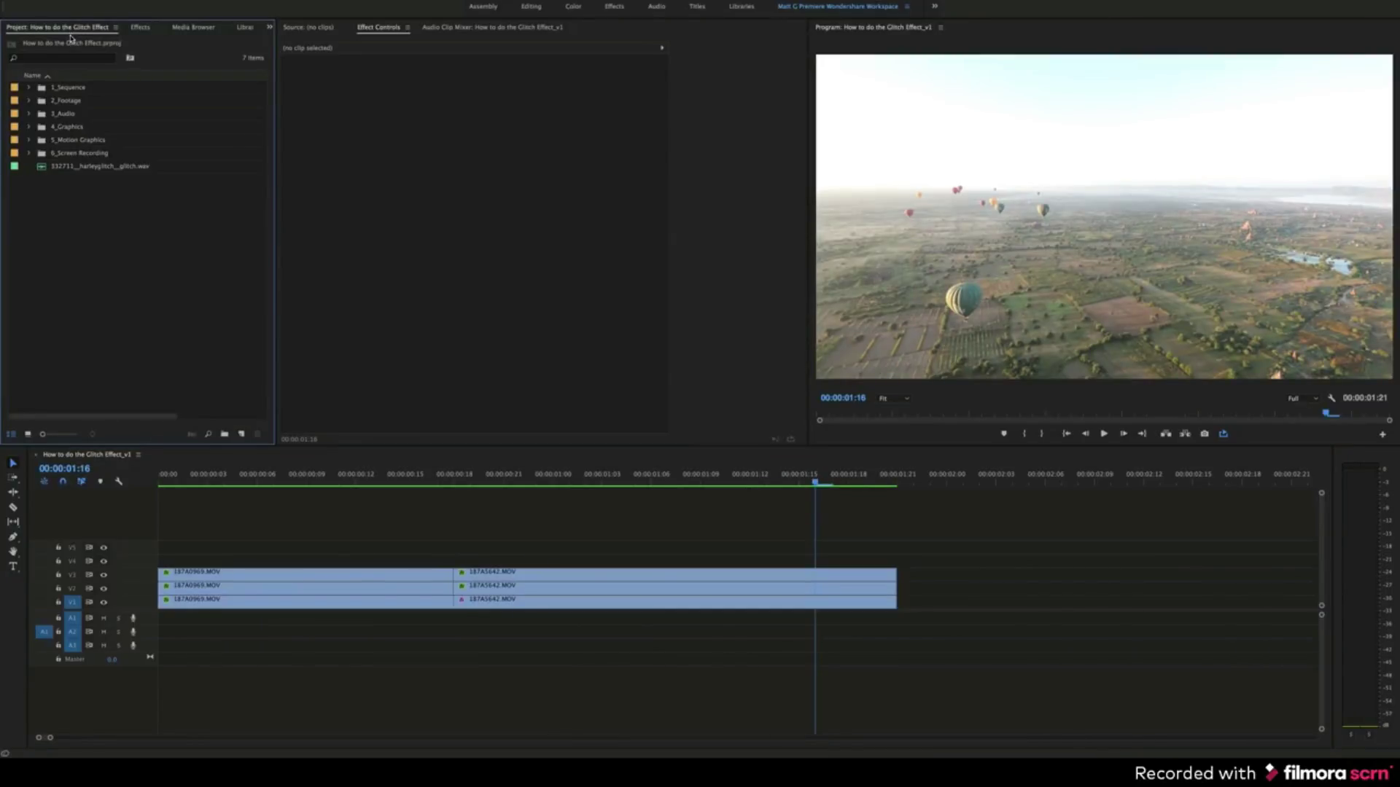
click(241, 434)
click(270, 470)
click(762, 419)
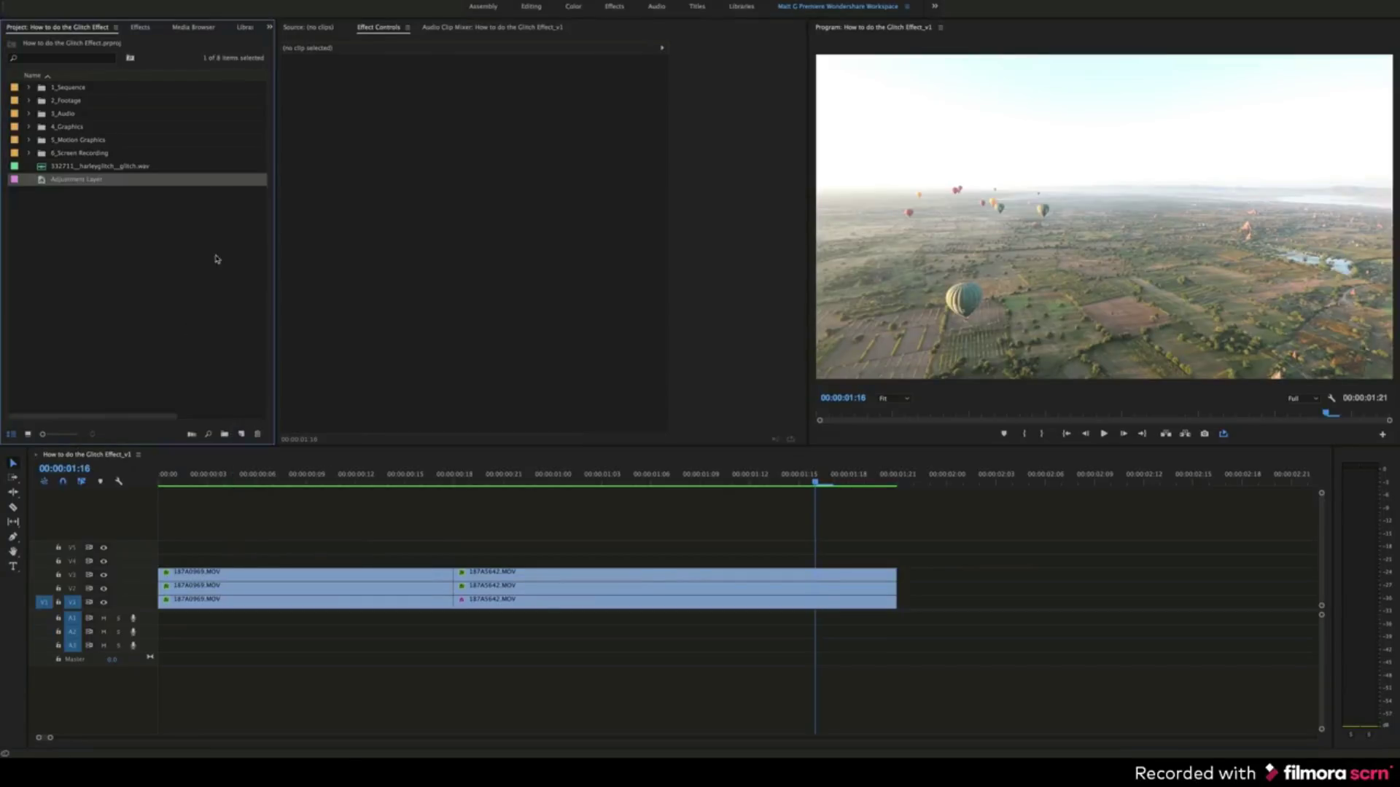
Step: Place the adjustment layer on V4 at the glitch start and trim it to end just after the cut
drag(411, 475, 306, 475)
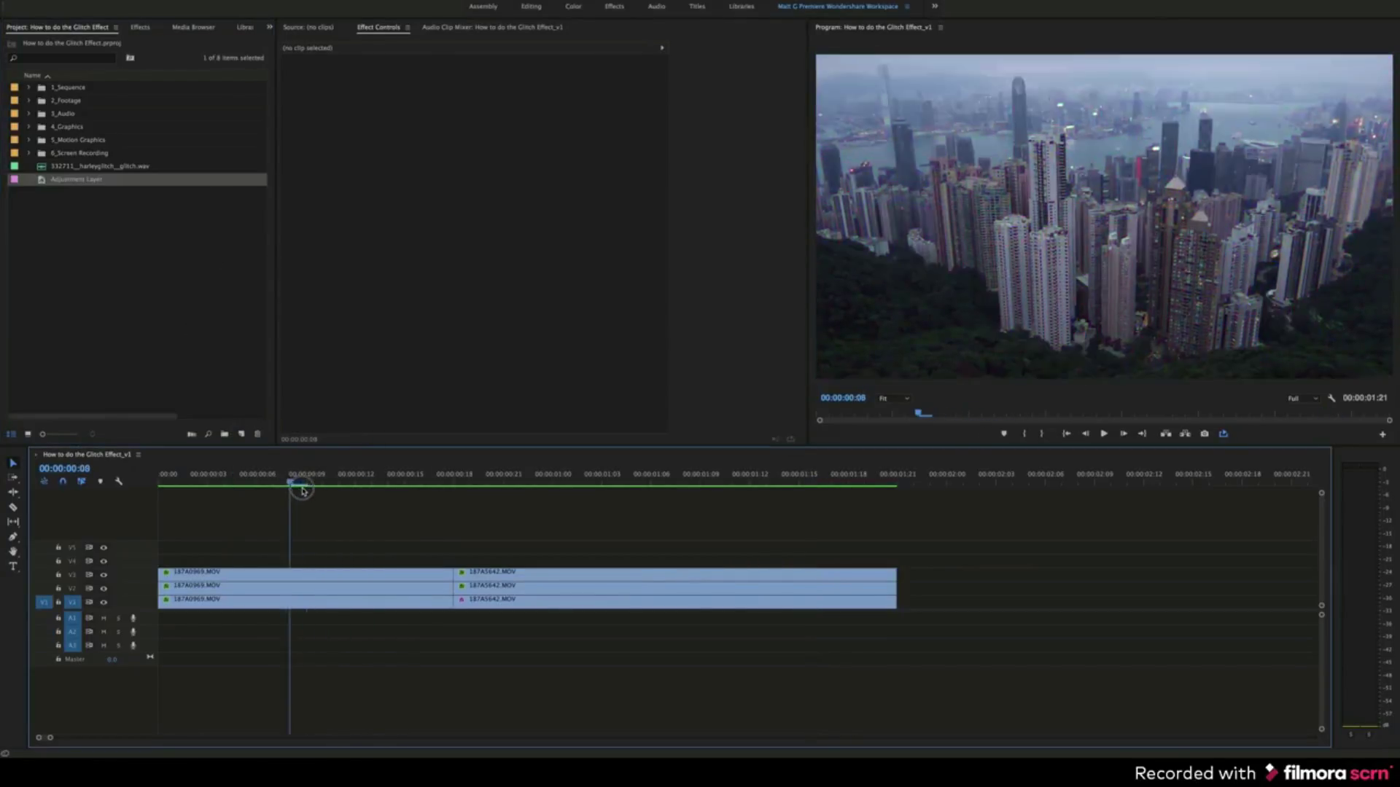
drag(75, 187, 312, 558)
key(minus)
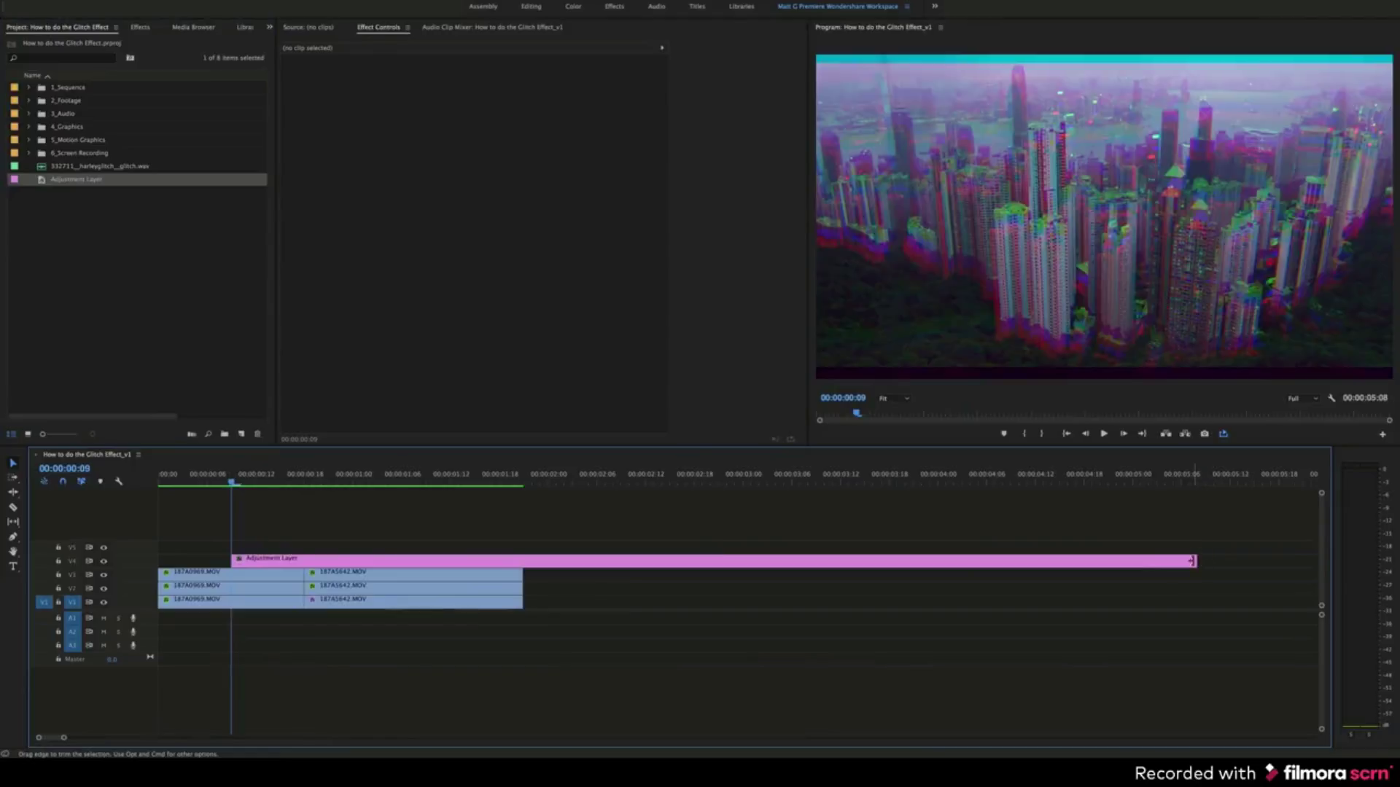
click(352, 484)
drag(353, 484, 409, 481)
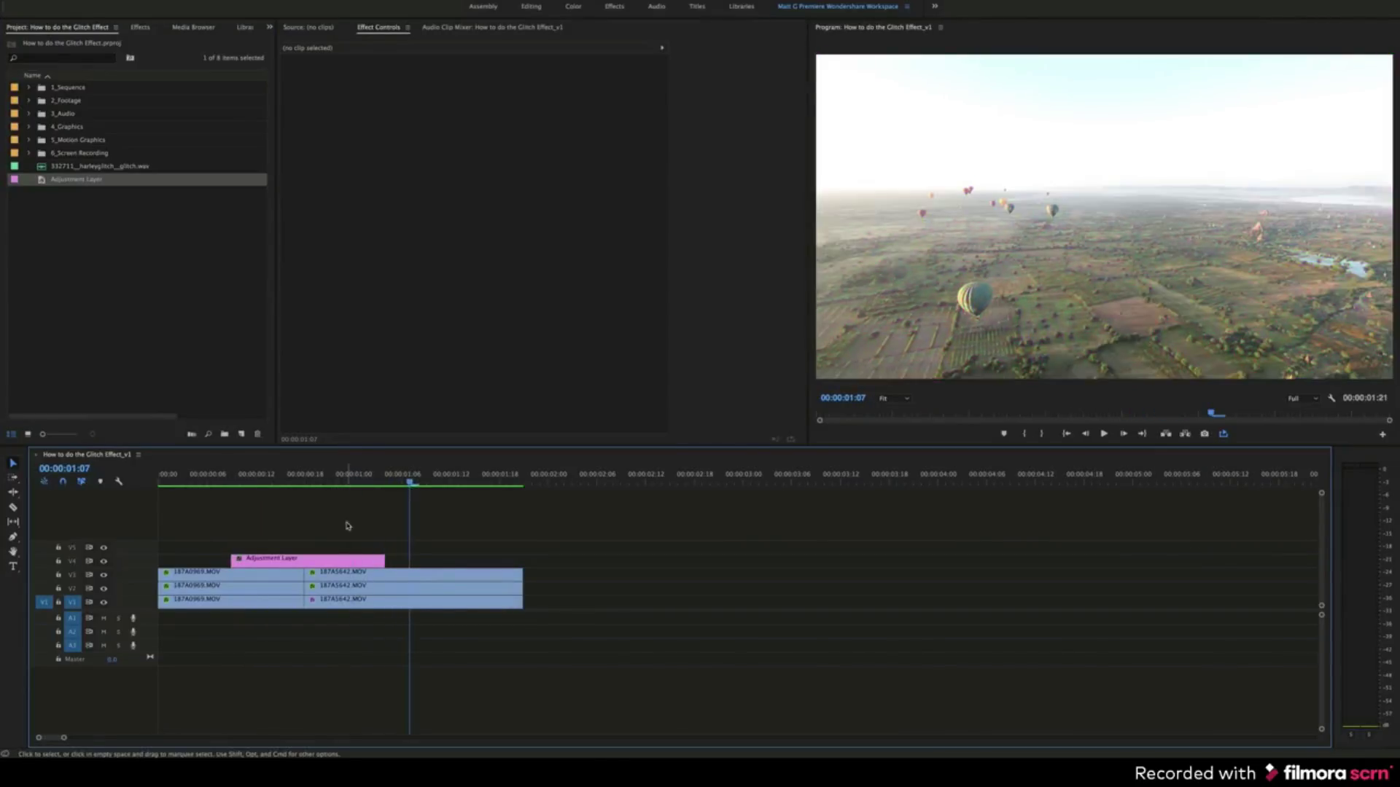
drag(384, 560, 409, 561)
click(296, 481)
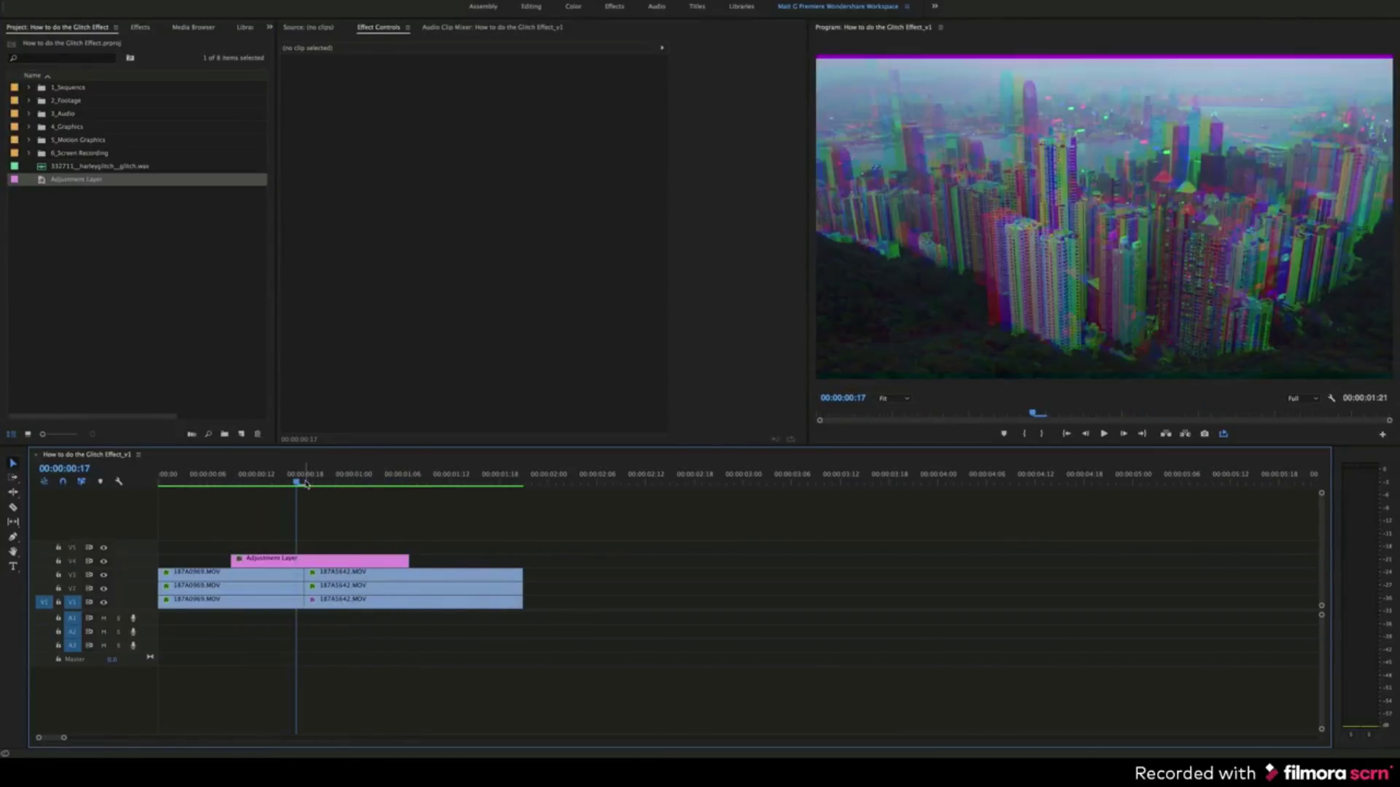
click(227, 425)
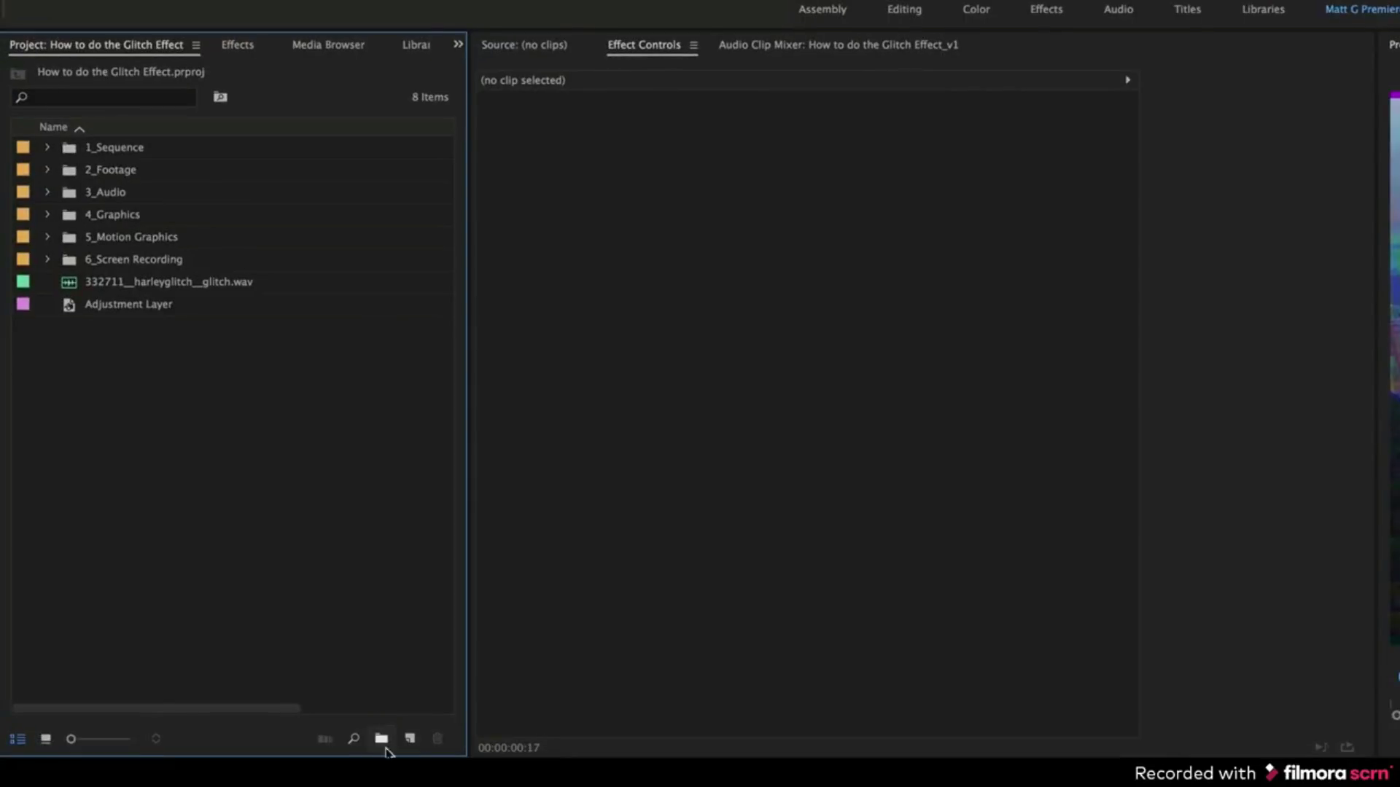
Step: Search the effects for 'wave warp' and apply Wave Warp to the adjustment layer
click(236, 44)
click(190, 70)
text(w)
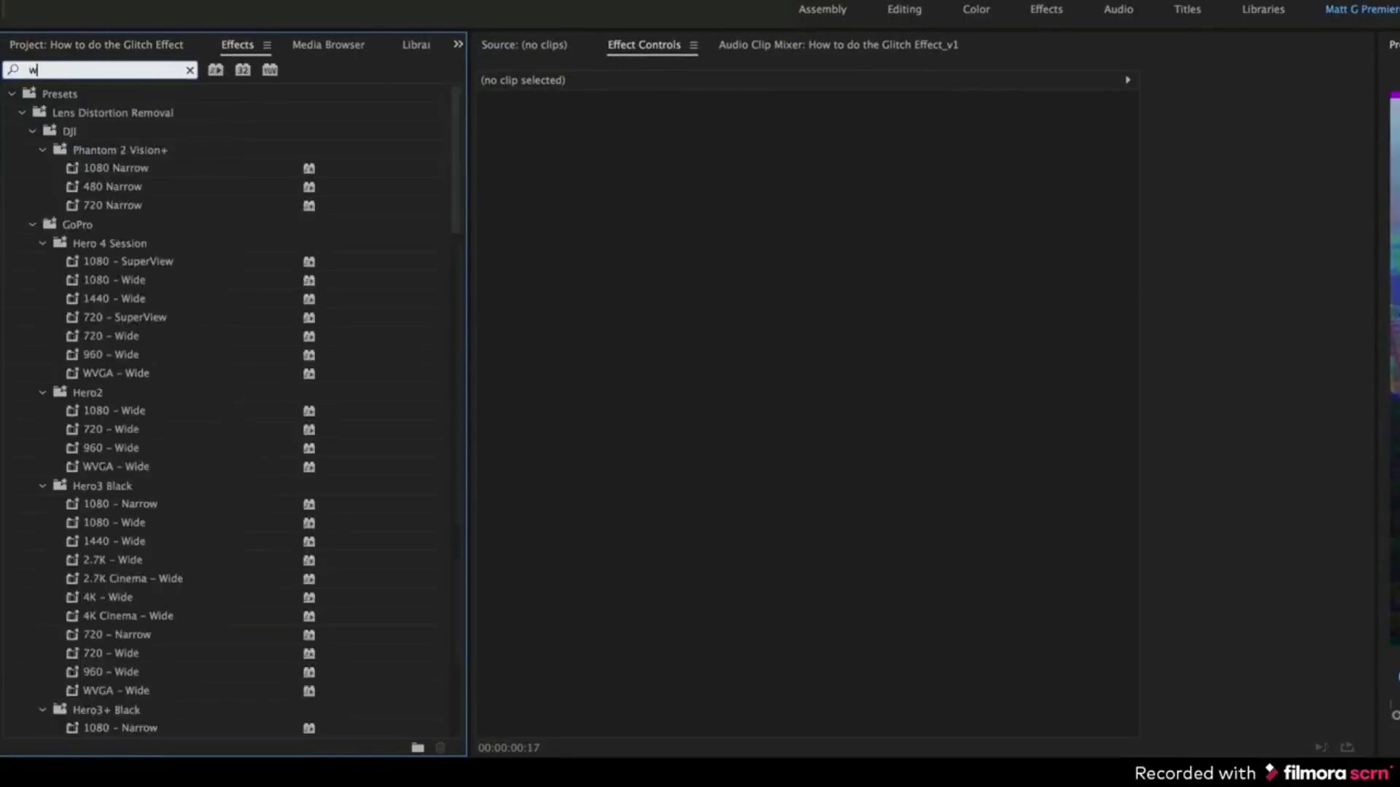
text(ave warp)
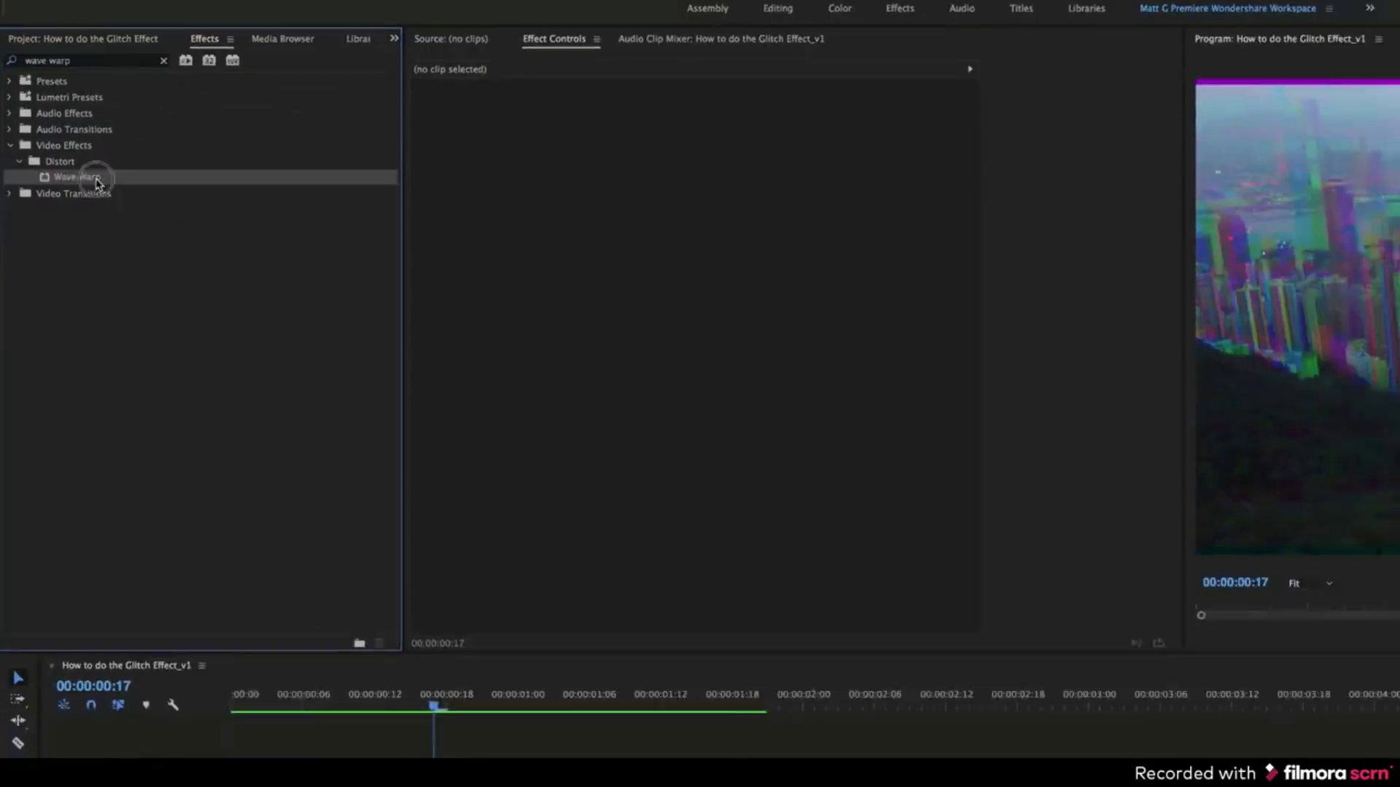
drag(53, 121, 285, 559)
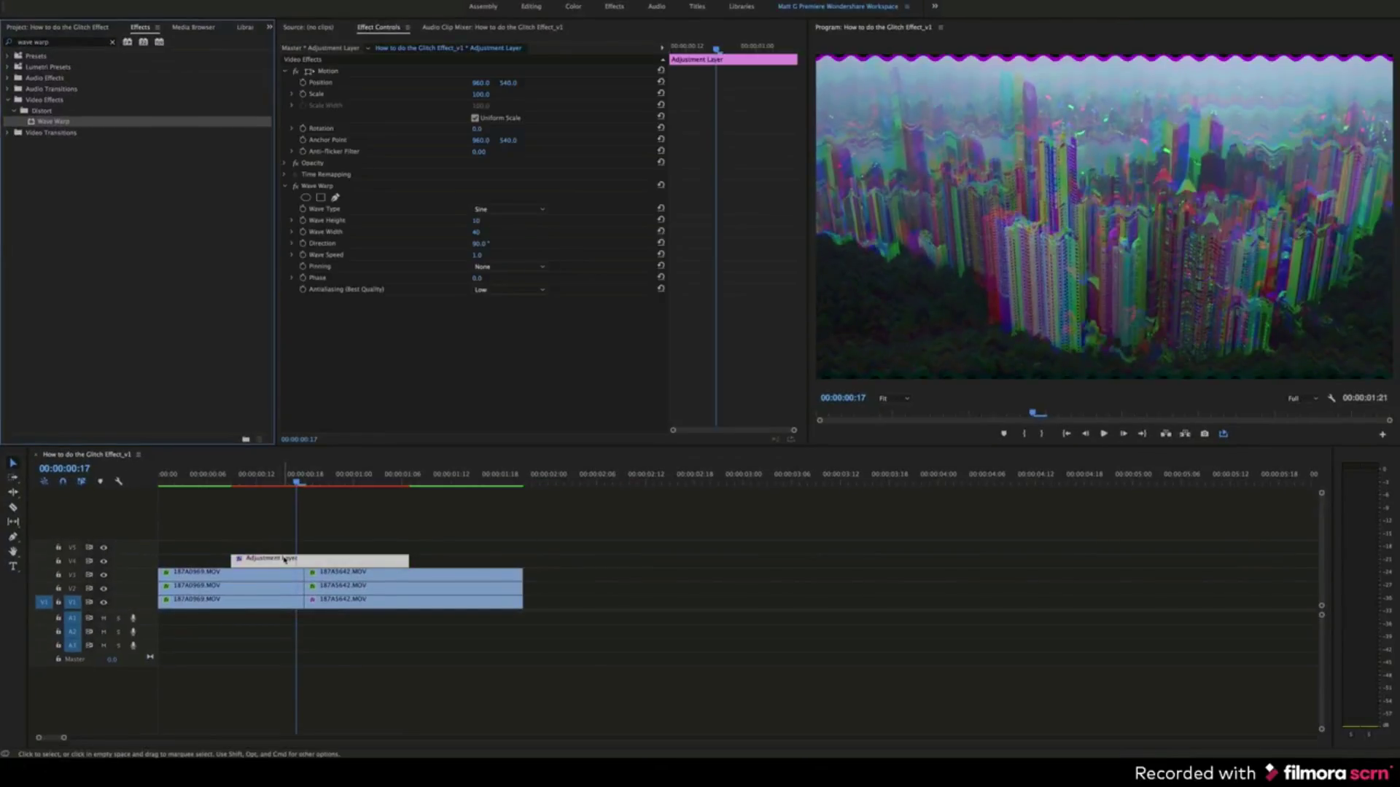
click(234, 484)
Step: Set Wave Warp to Noise wave type, All Edges pinning, and widen Wave Width to 1500
click(508, 209)
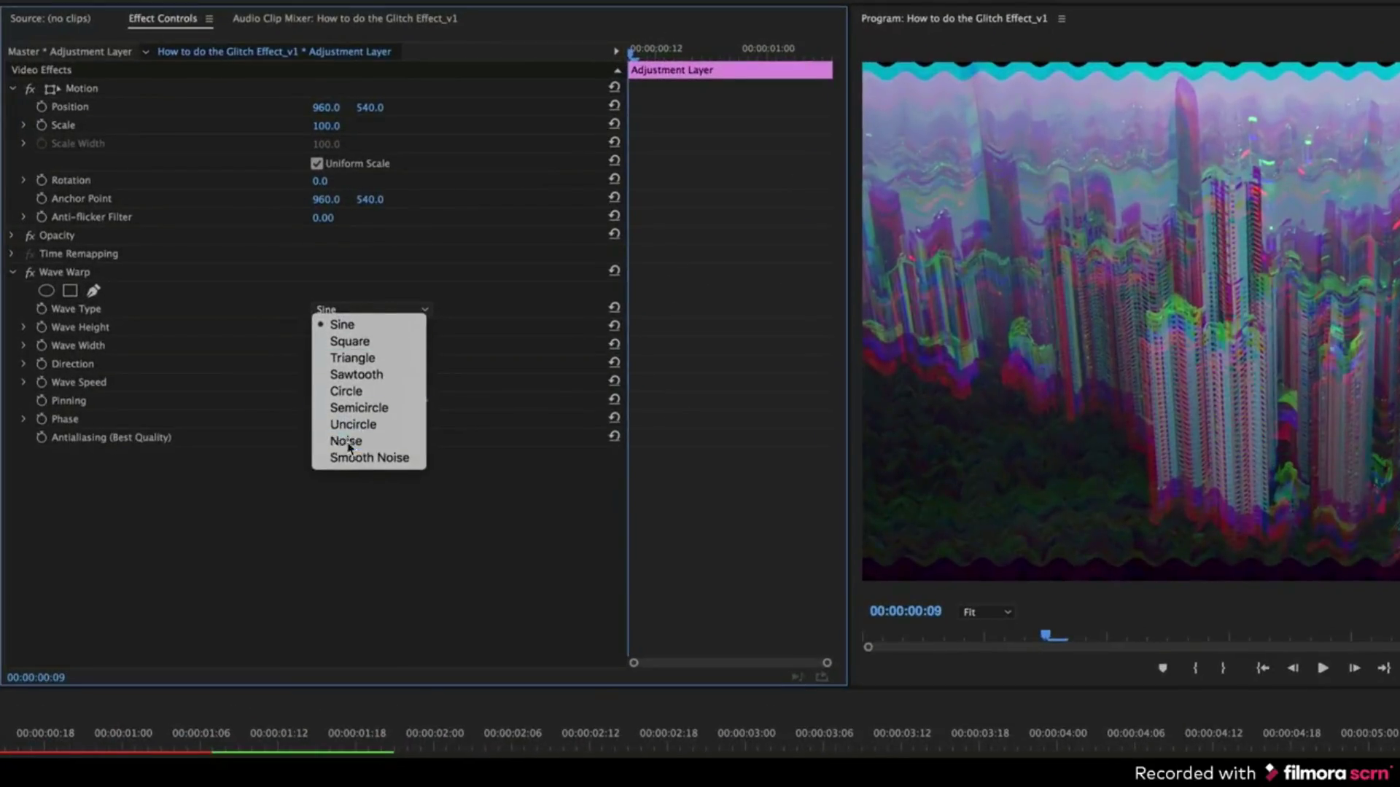
click(347, 441)
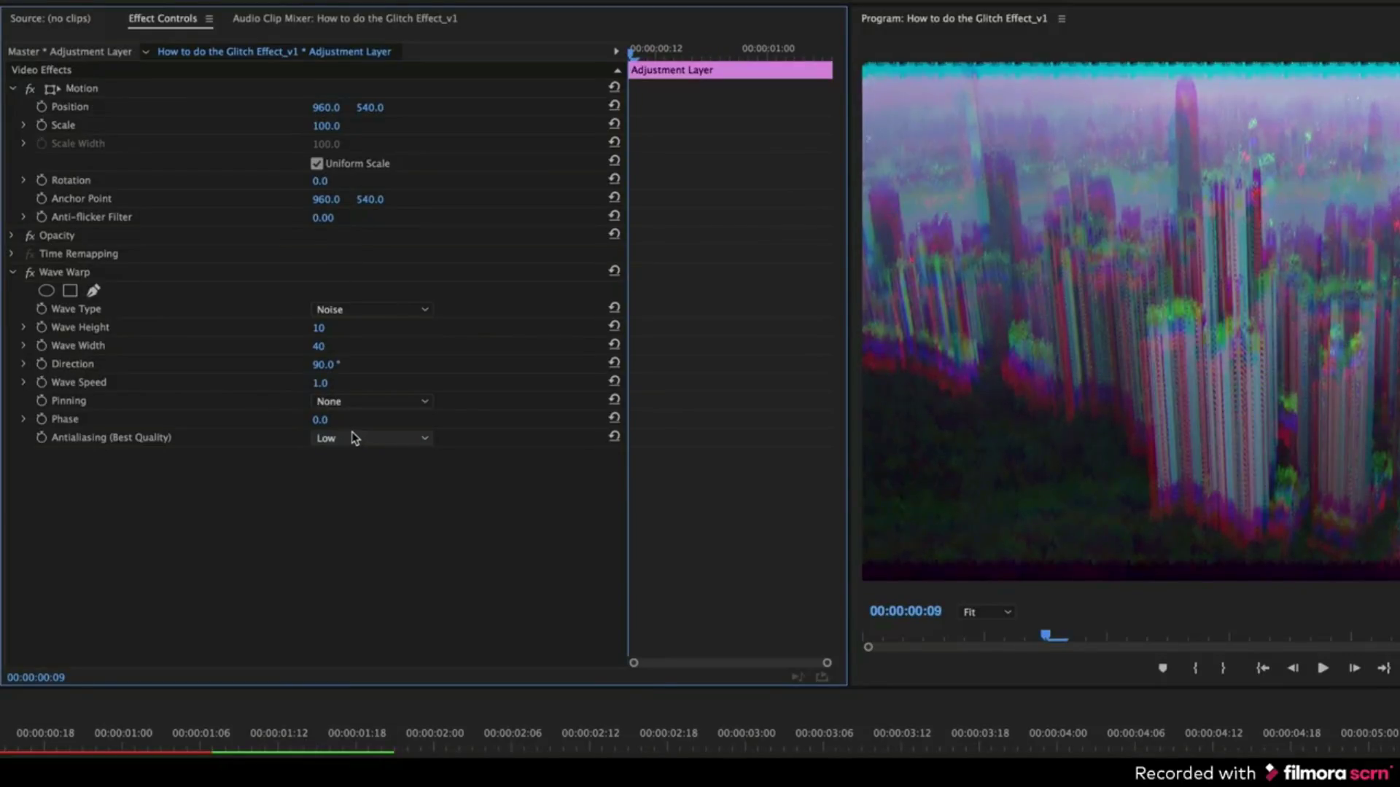
click(354, 402)
click(355, 438)
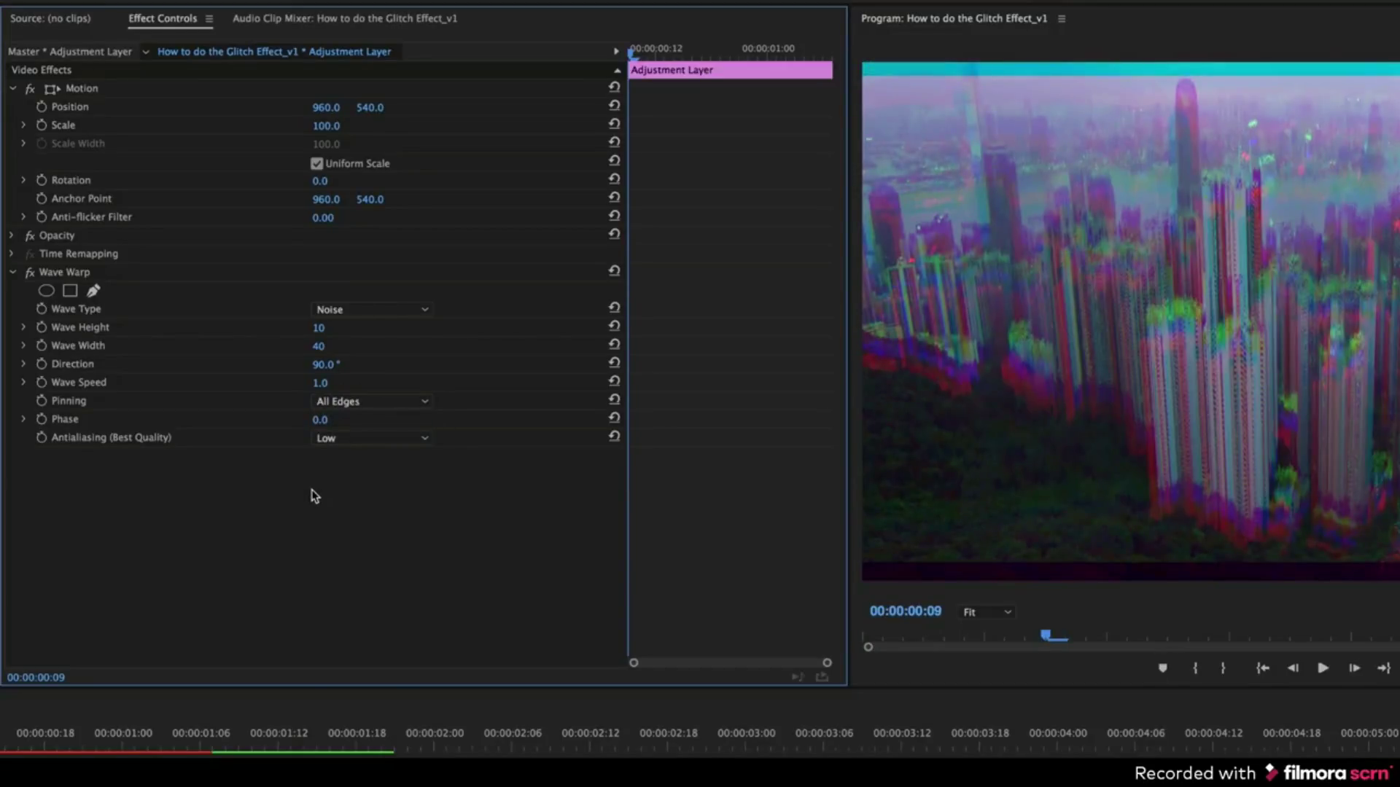
drag(321, 346, 445, 347)
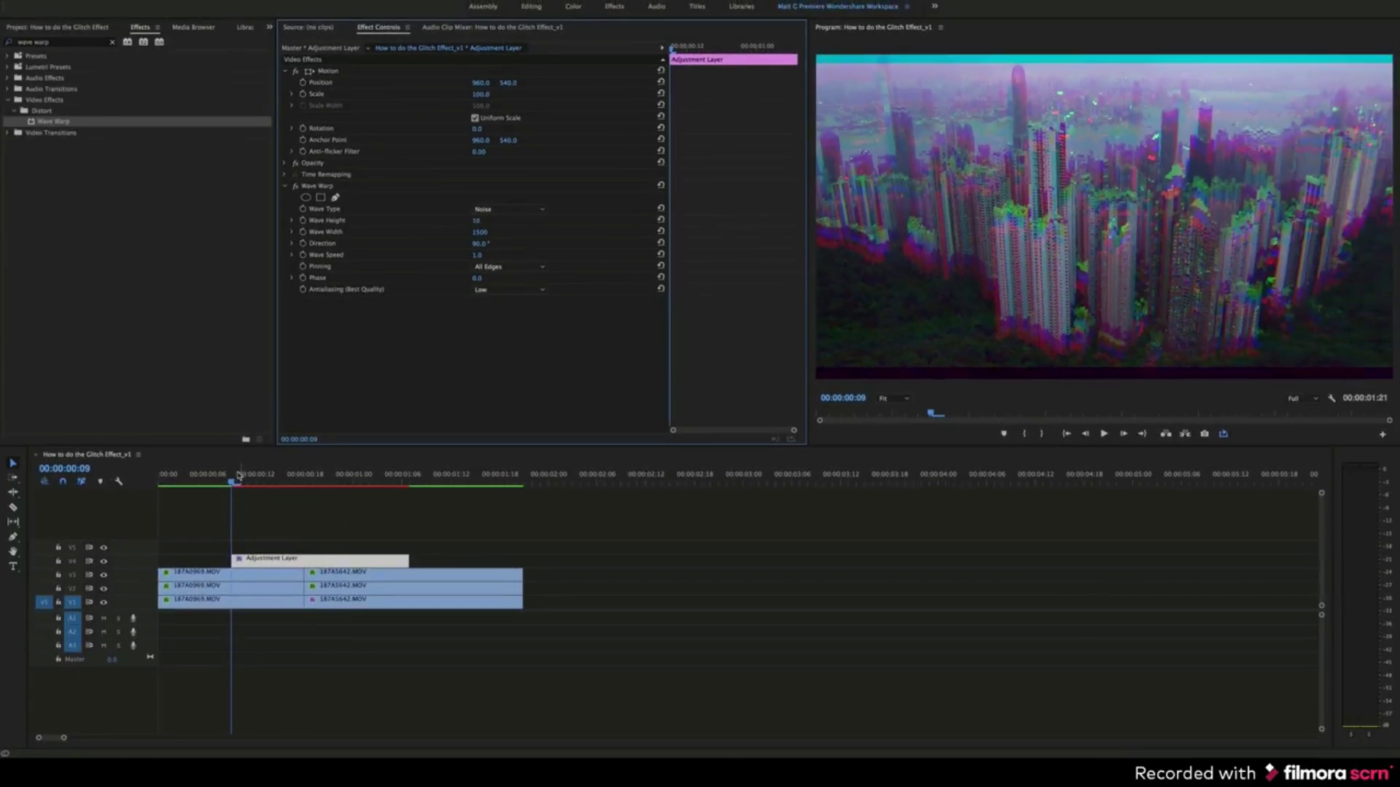
drag(239, 475, 400, 498)
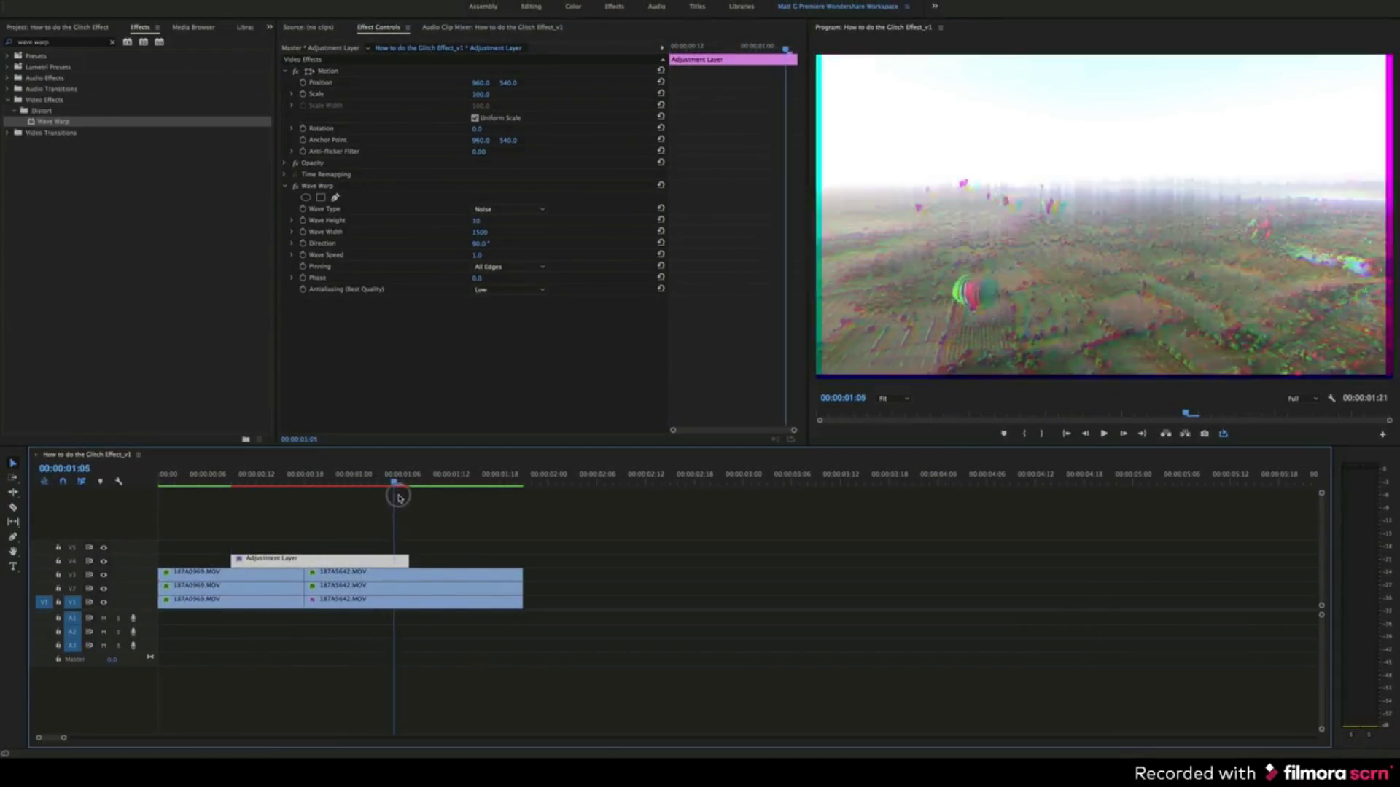
drag(400, 498, 223, 498)
key(space)
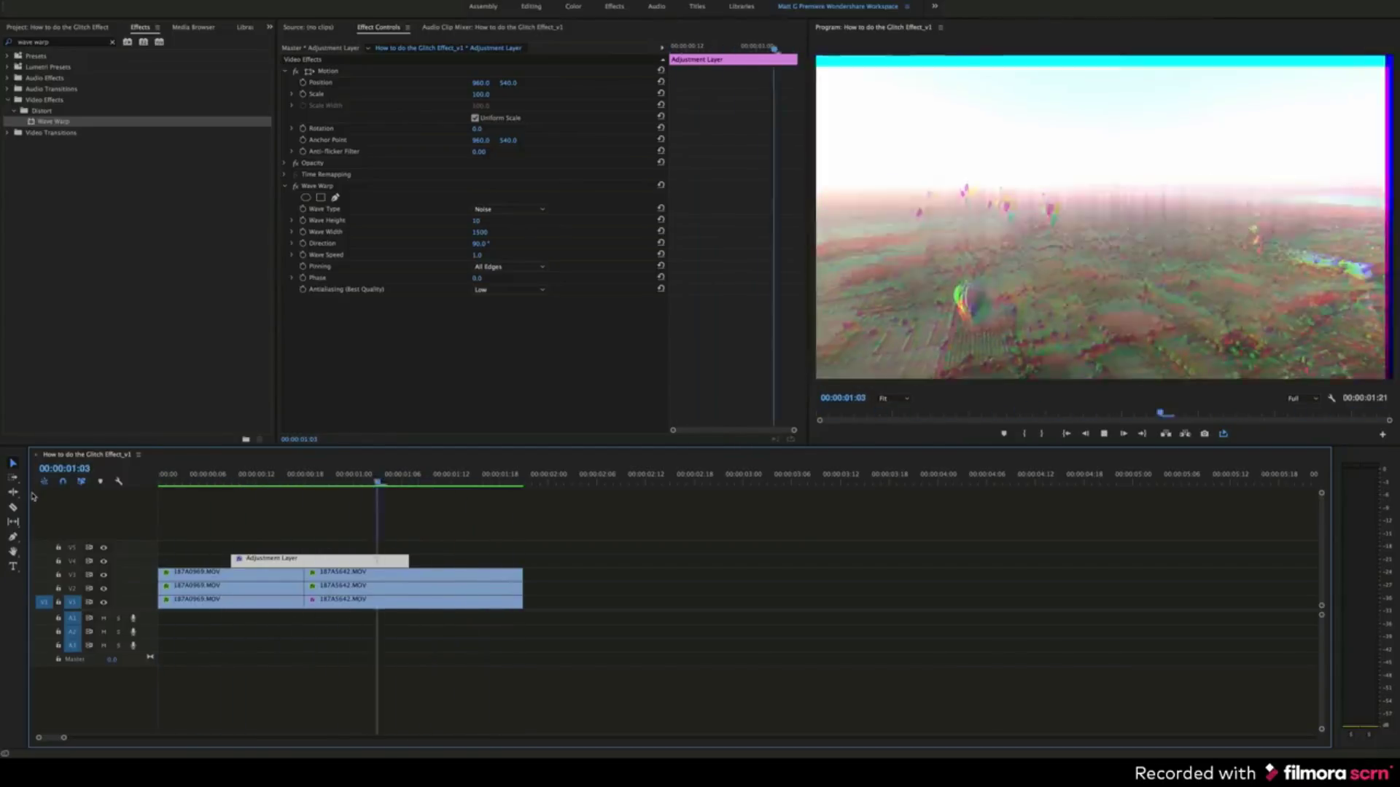
key(space)
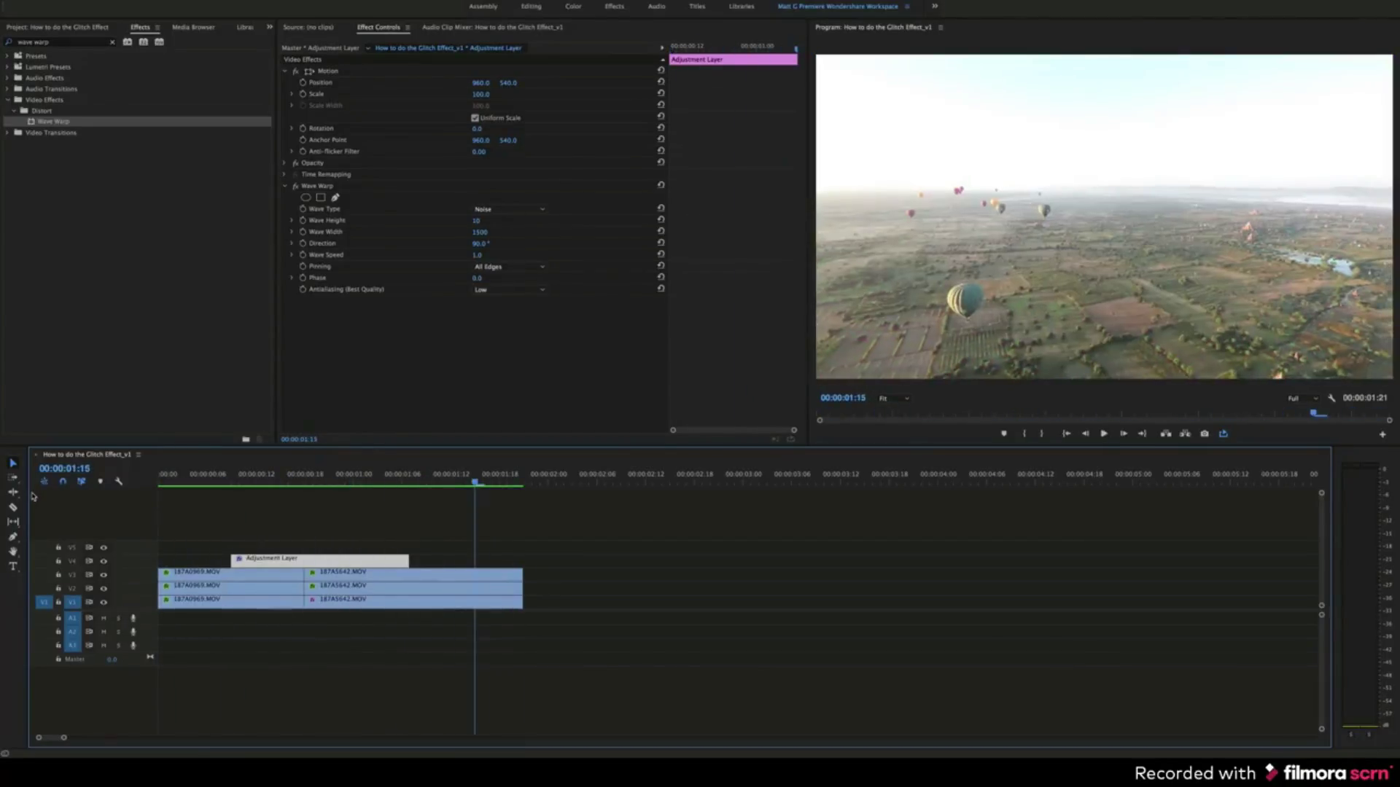
drag(253, 483, 331, 484)
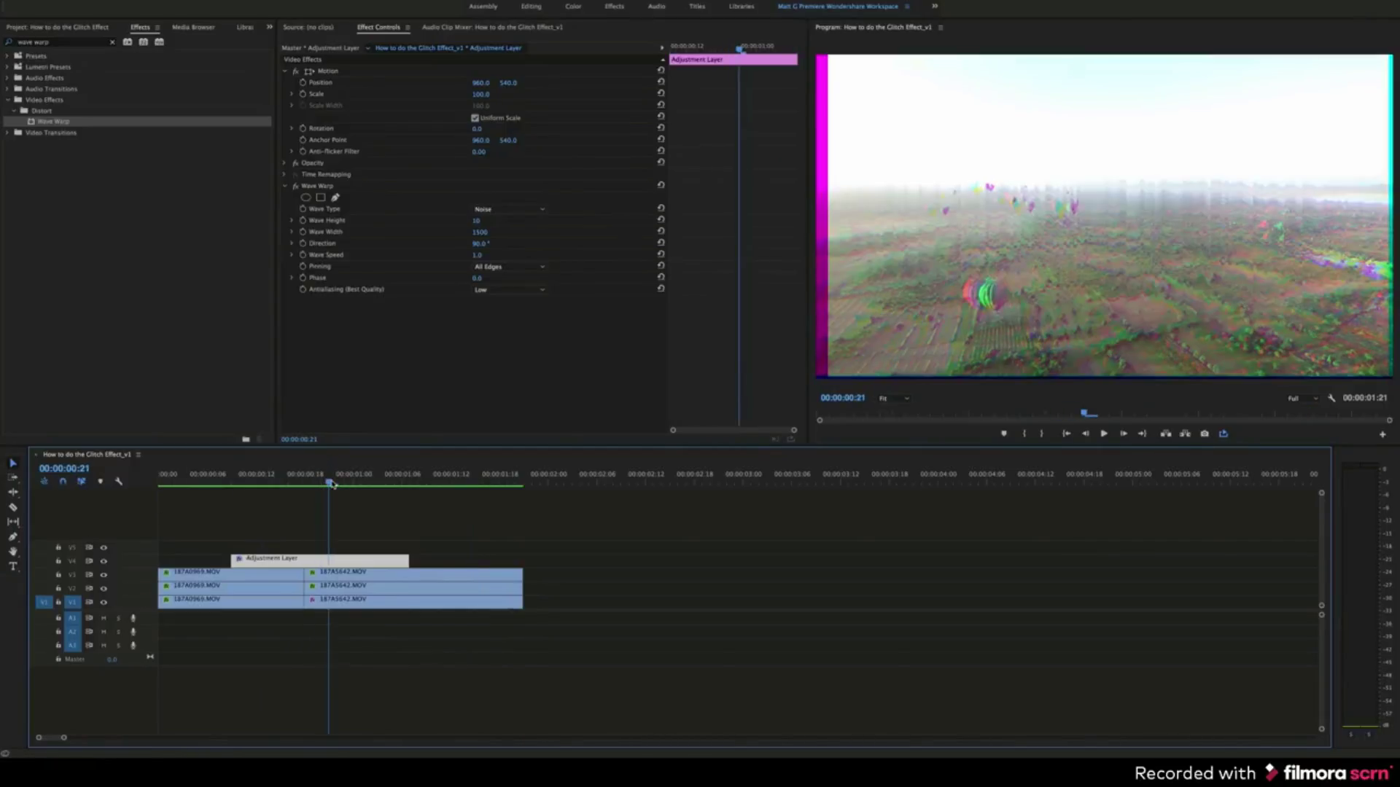